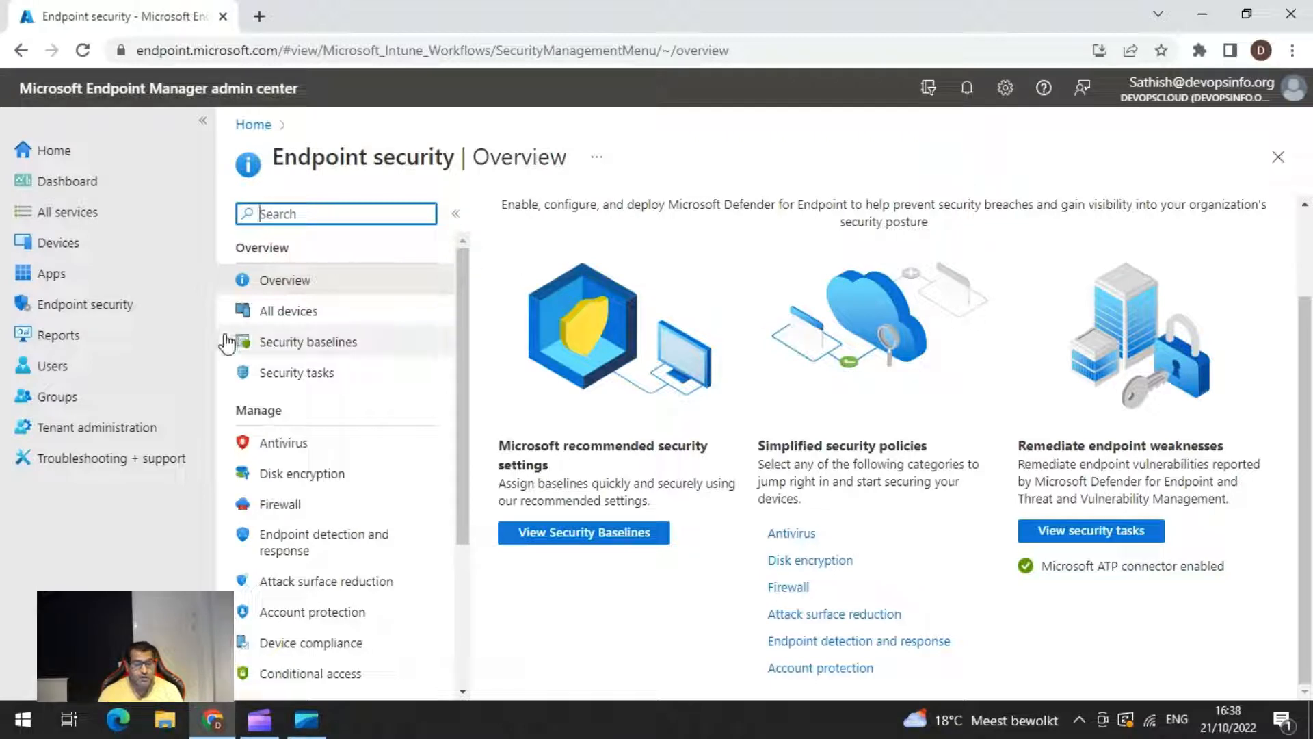
- View the list of all devices in Endpoint security, and go back to the overview page to review its security categories
{"action": "left_click", "coordinate": [279, 316]}
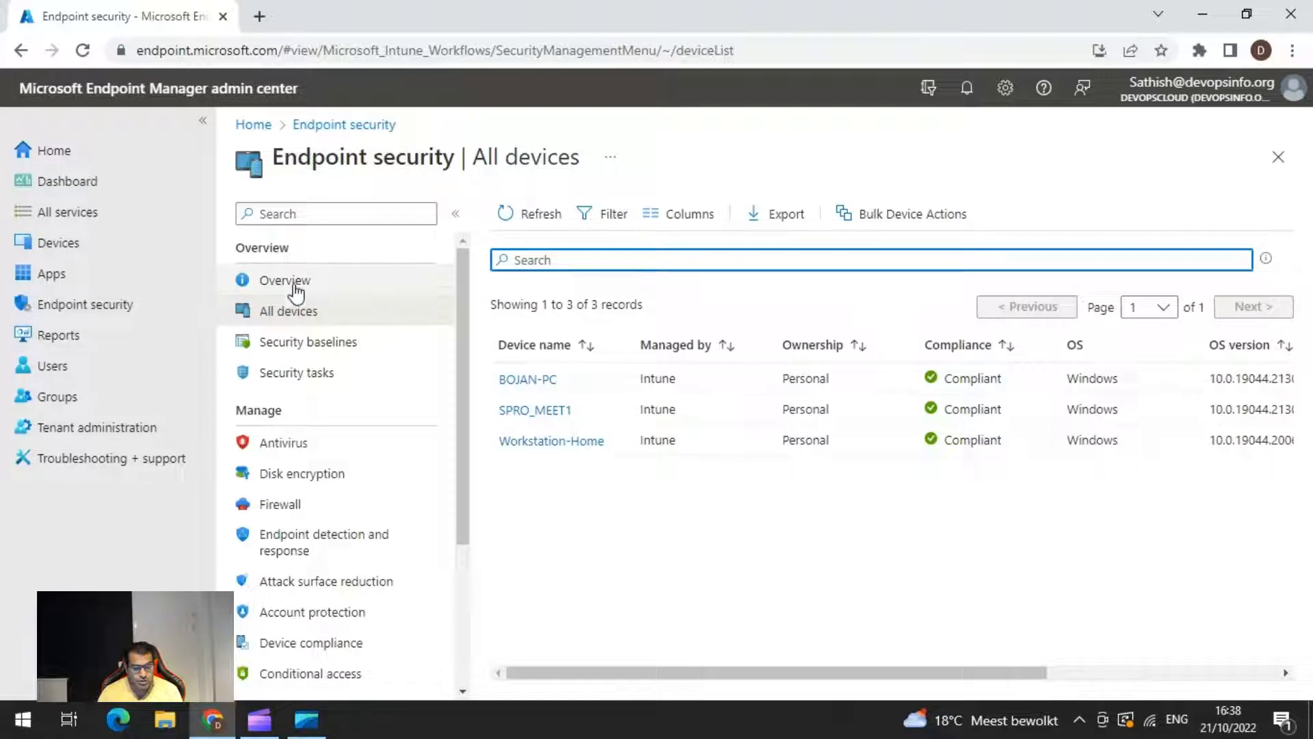
{"action": "left_click", "coordinate": [322, 284]}
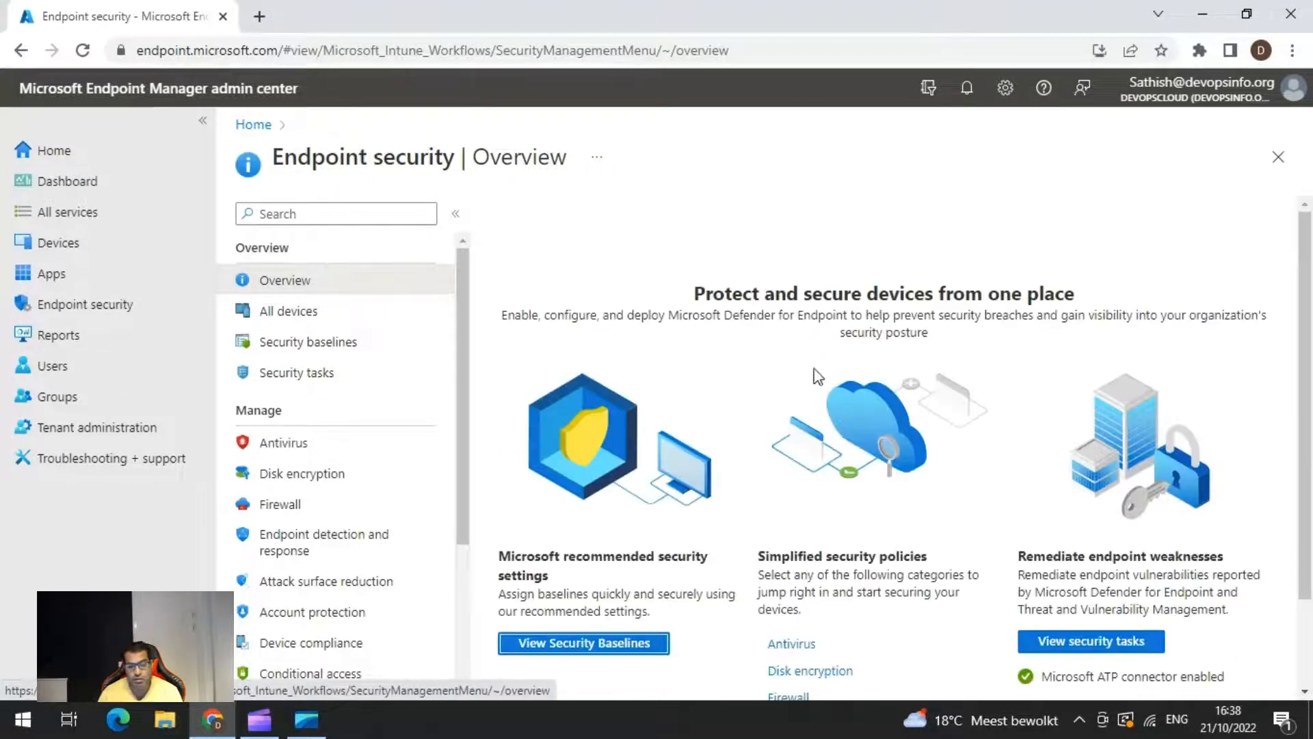
{"action": "scroll", "coordinate": [800, 350], "scroll_direction": "down", "scroll_amount": 1}
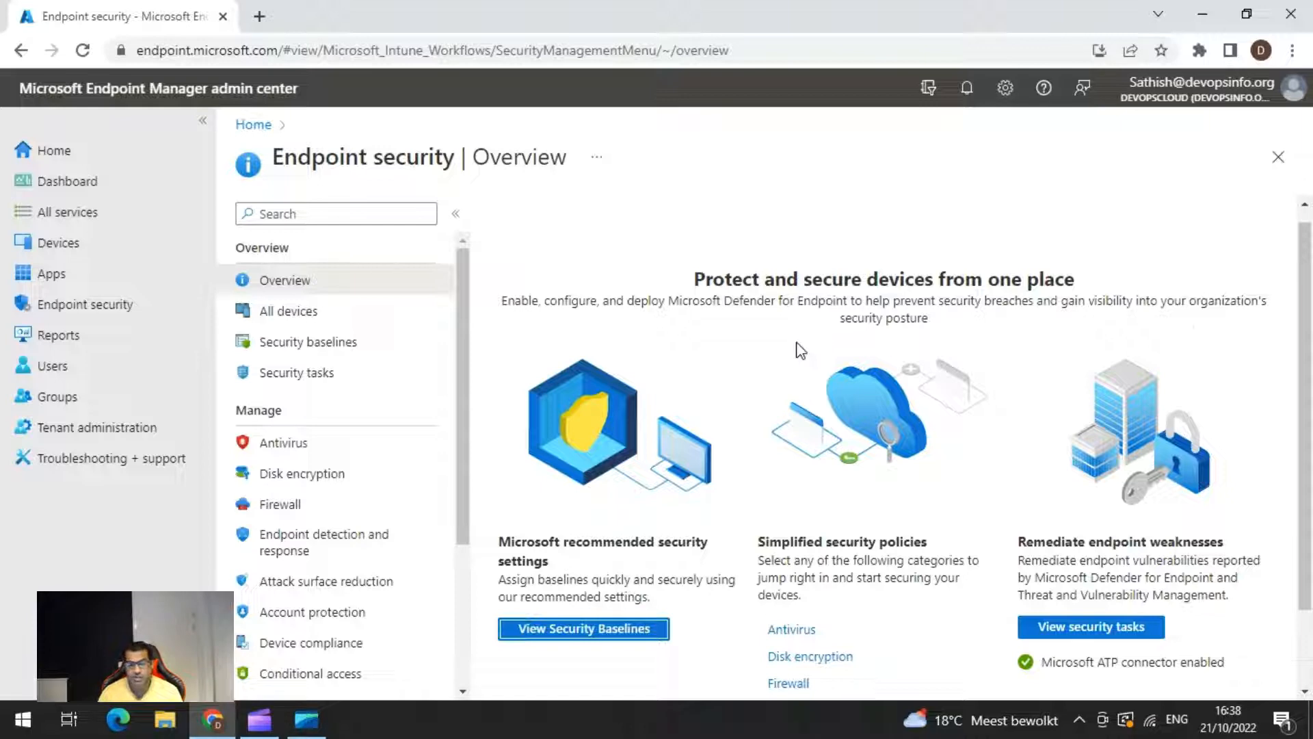
{"action": "scroll", "coordinate": [800, 350], "scroll_direction": "down", "scroll_amount": 1}
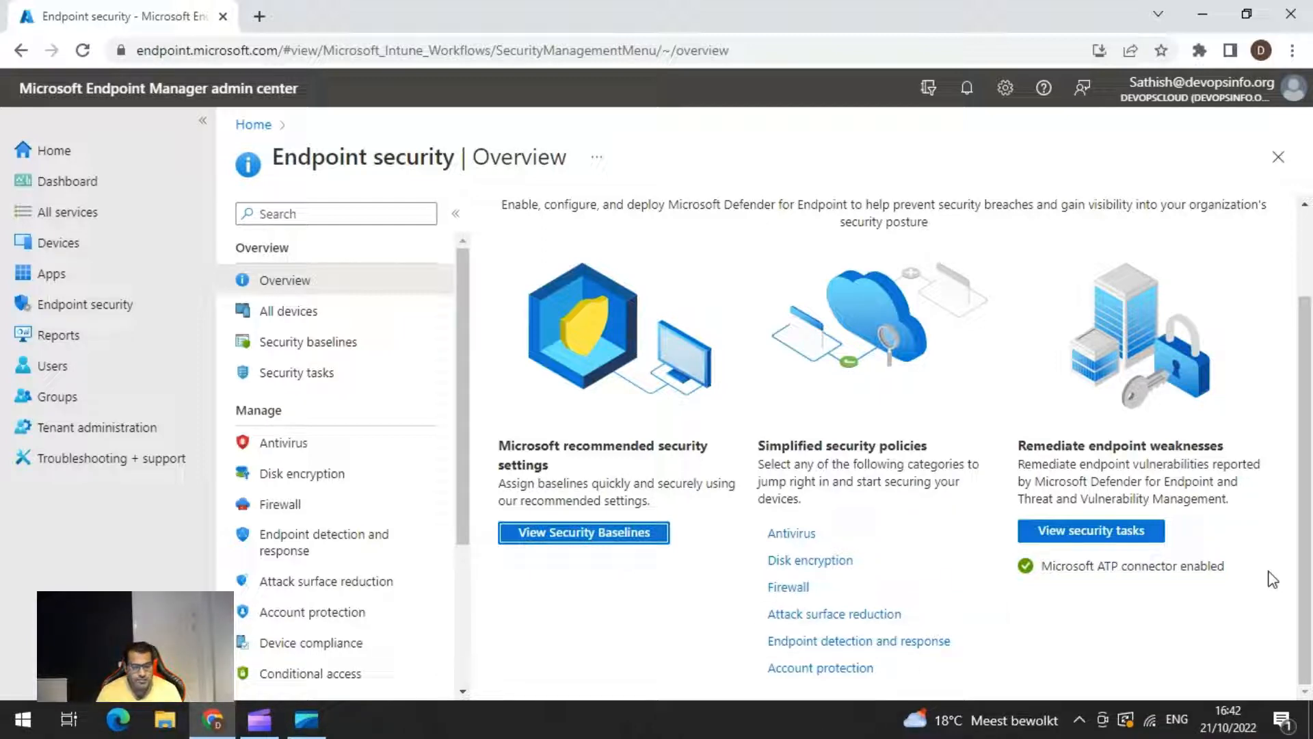
- Open the properties of the Win 10 Devices profile under Security Baseline for Windows 10 and later and expand its configuration settings
{"action": "left_click", "coordinate": [326, 345]}
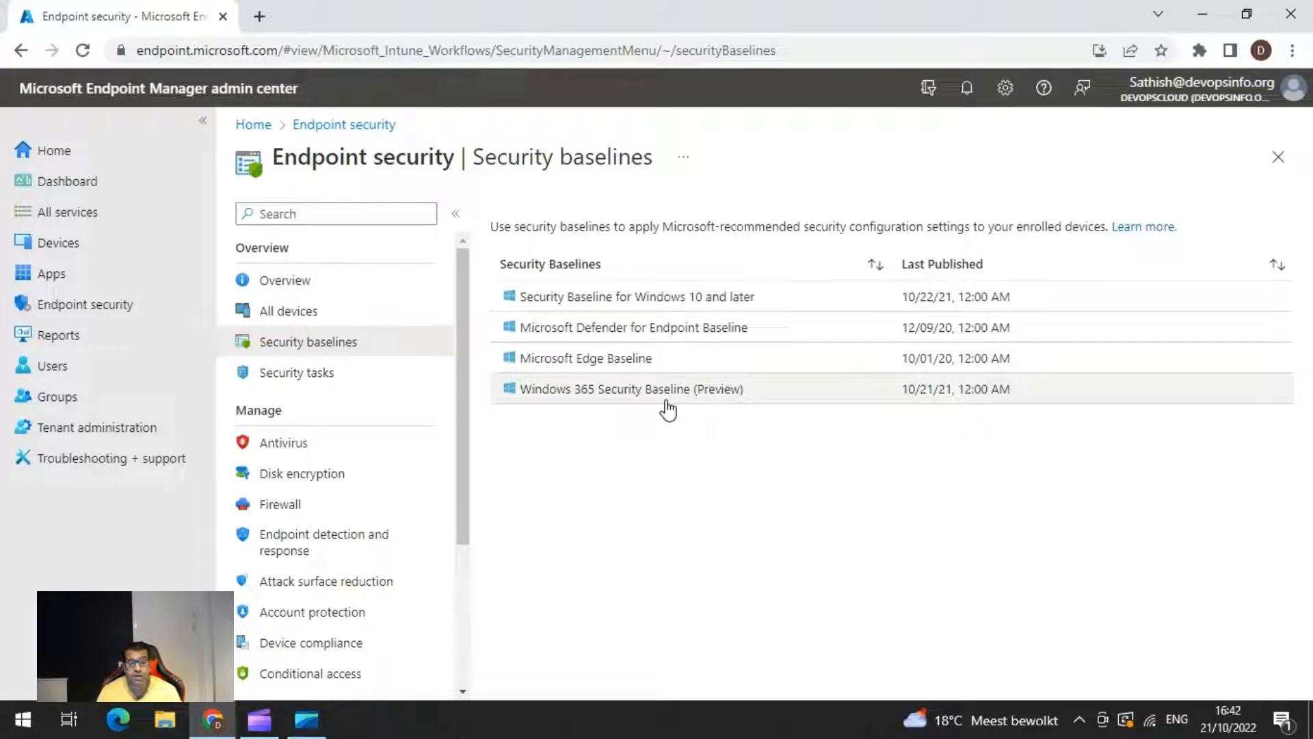
{"action": "left_click", "coordinate": [654, 301]}
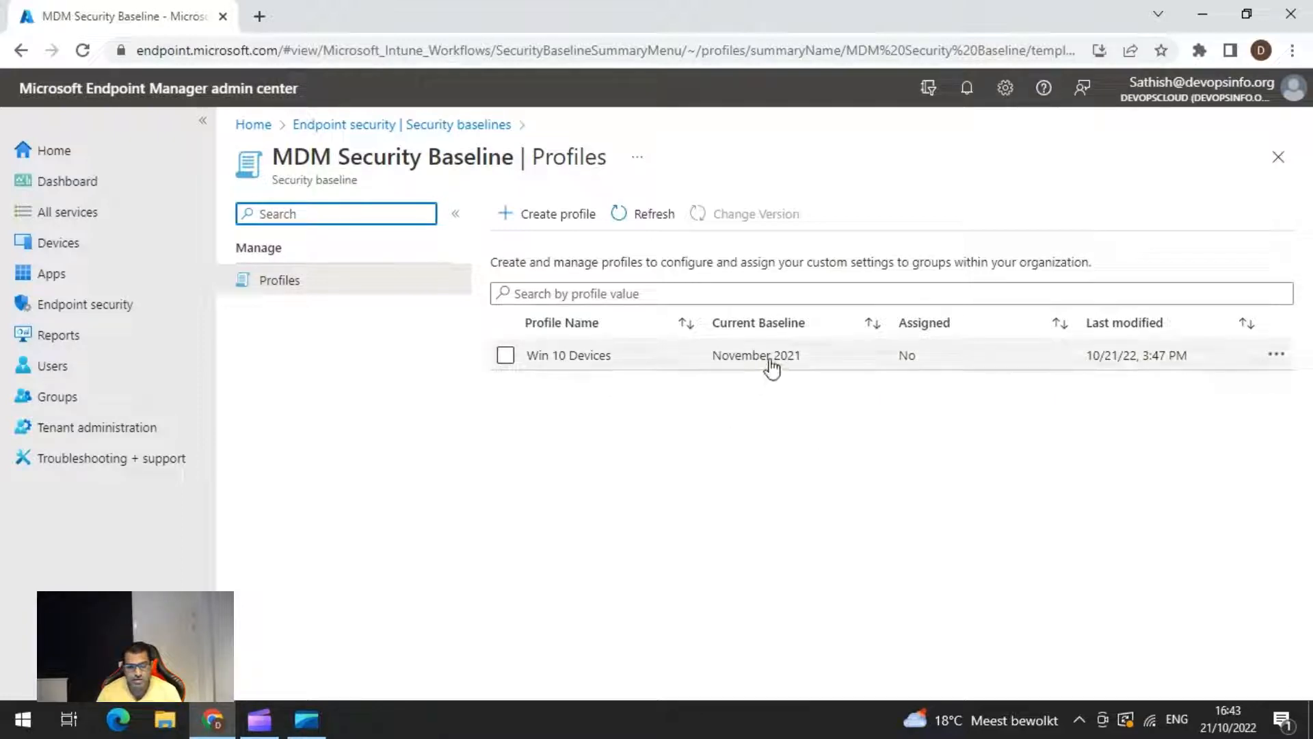
{"action": "left_click", "coordinate": [580, 356]}
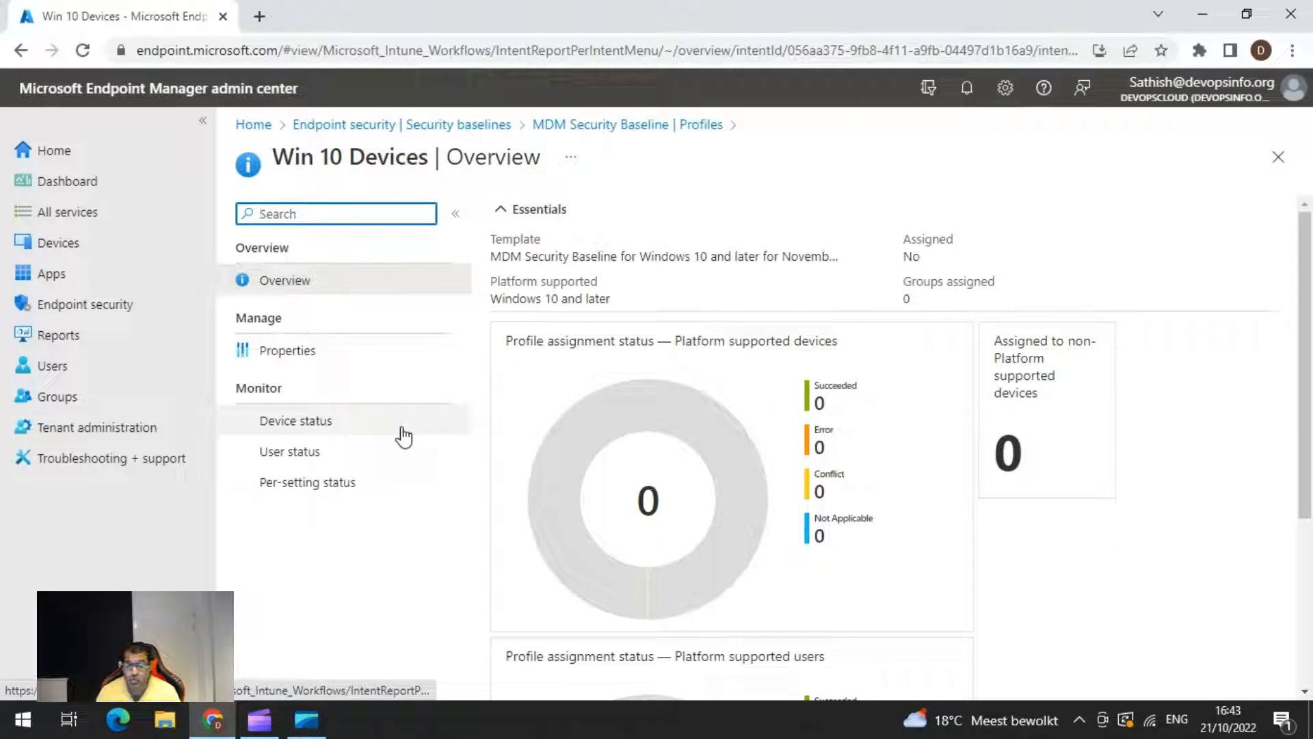
{"action": "left_click", "coordinate": [301, 355]}
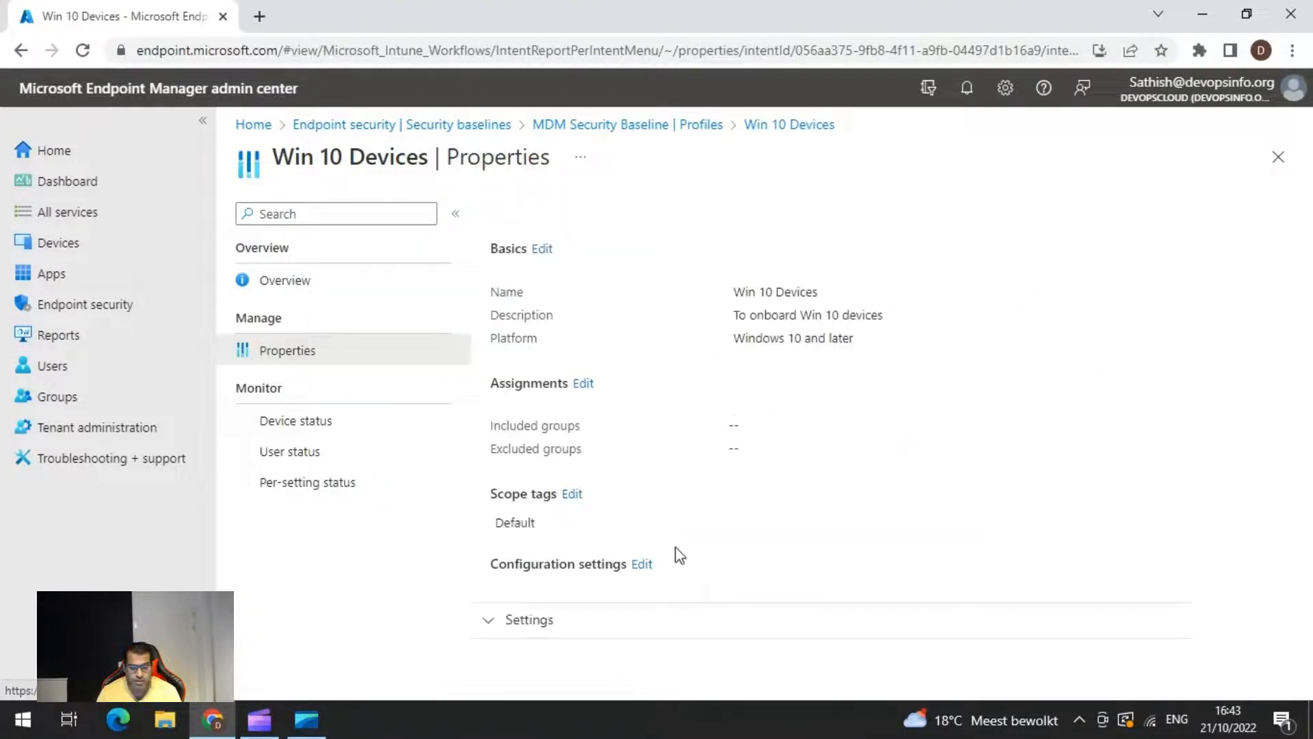
{"action": "left_click", "coordinate": [507, 620]}
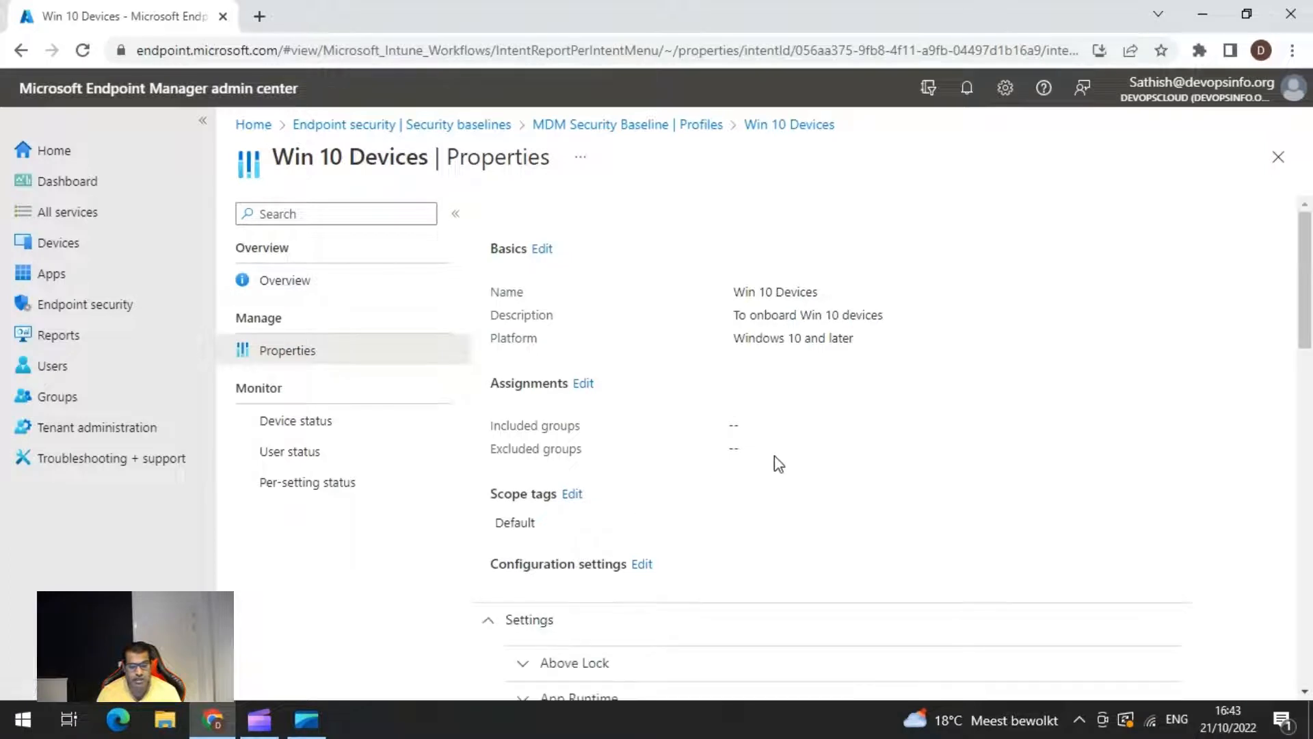
{"action": "scroll", "coordinate": [776, 458], "scroll_direction": "down", "scroll_amount": 3}
{"action": "scroll", "coordinate": [778, 457], "scroll_direction": "down", "scroll_amount": 3}
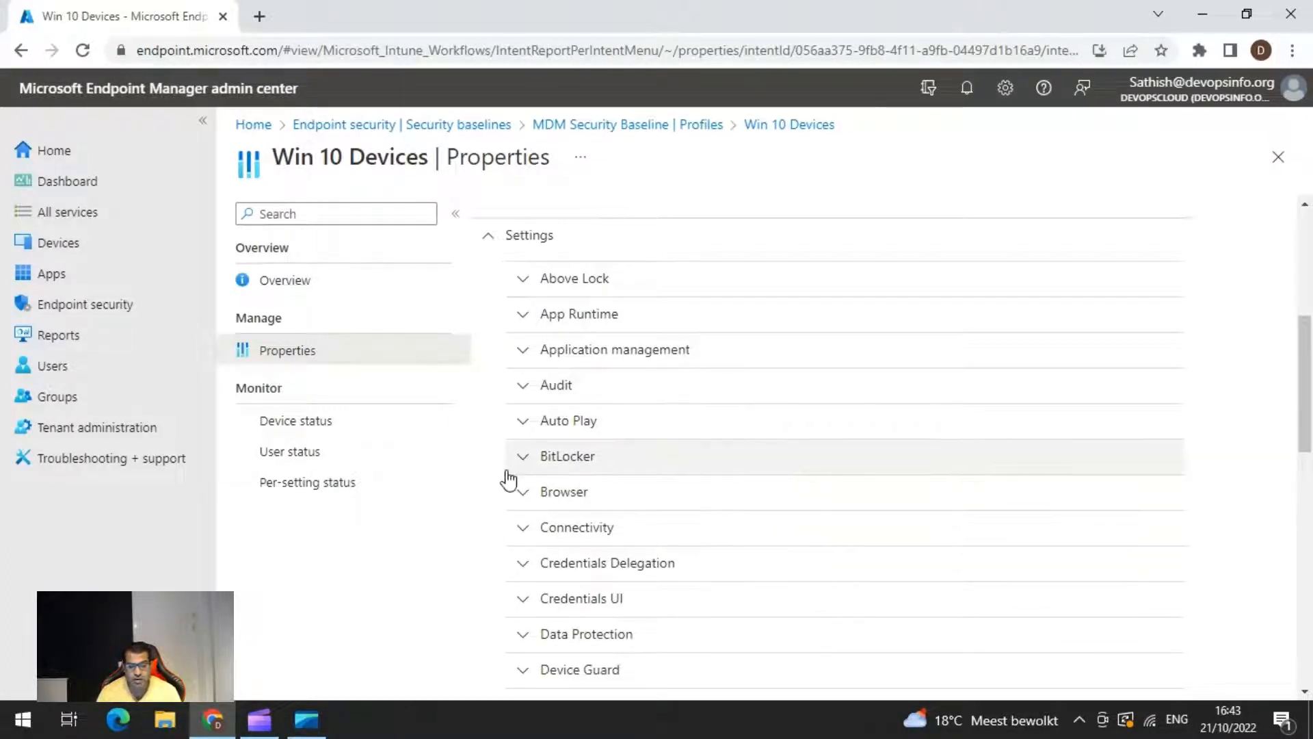
- Review the Browser settings of the Win 10 Devices profile and collapse that category
{"action": "left_click", "coordinate": [535, 506]}
{"action": "scroll", "coordinate": [876, 516], "scroll_direction": "down", "scroll_amount": 3}
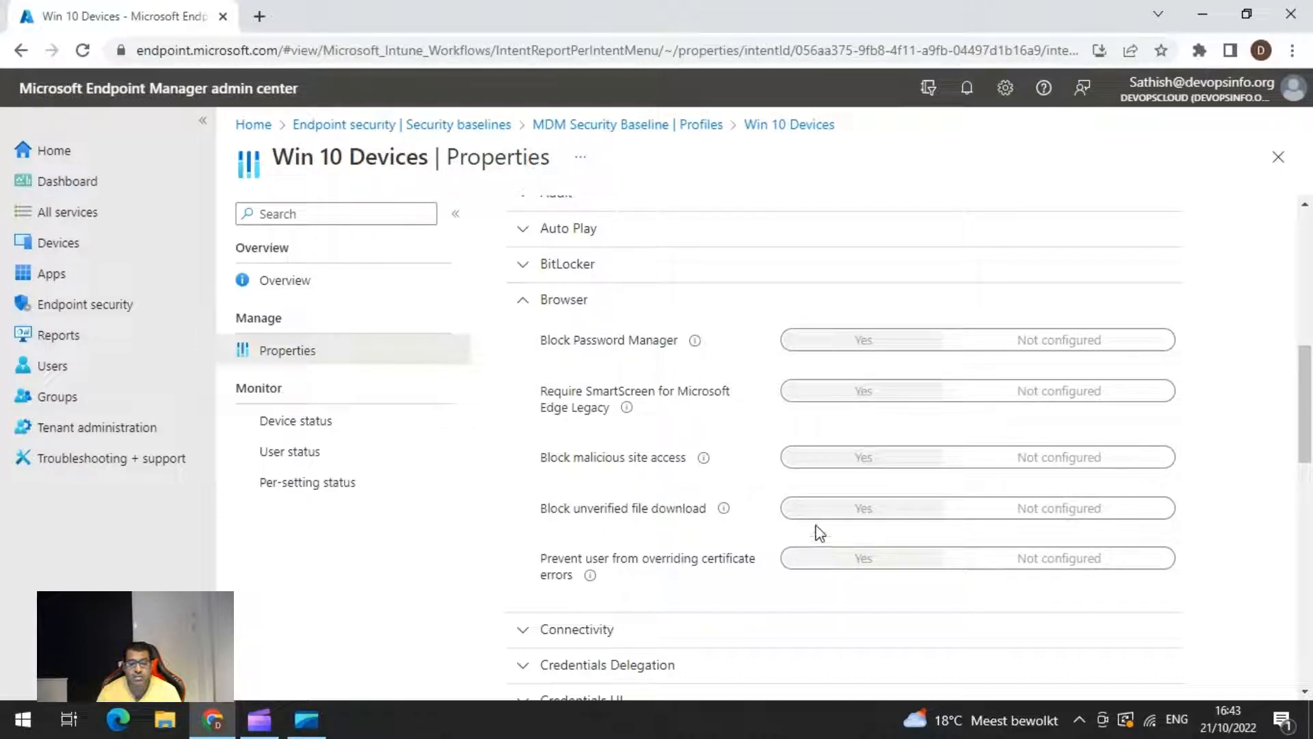
{"action": "left_click", "coordinate": [518, 299]}
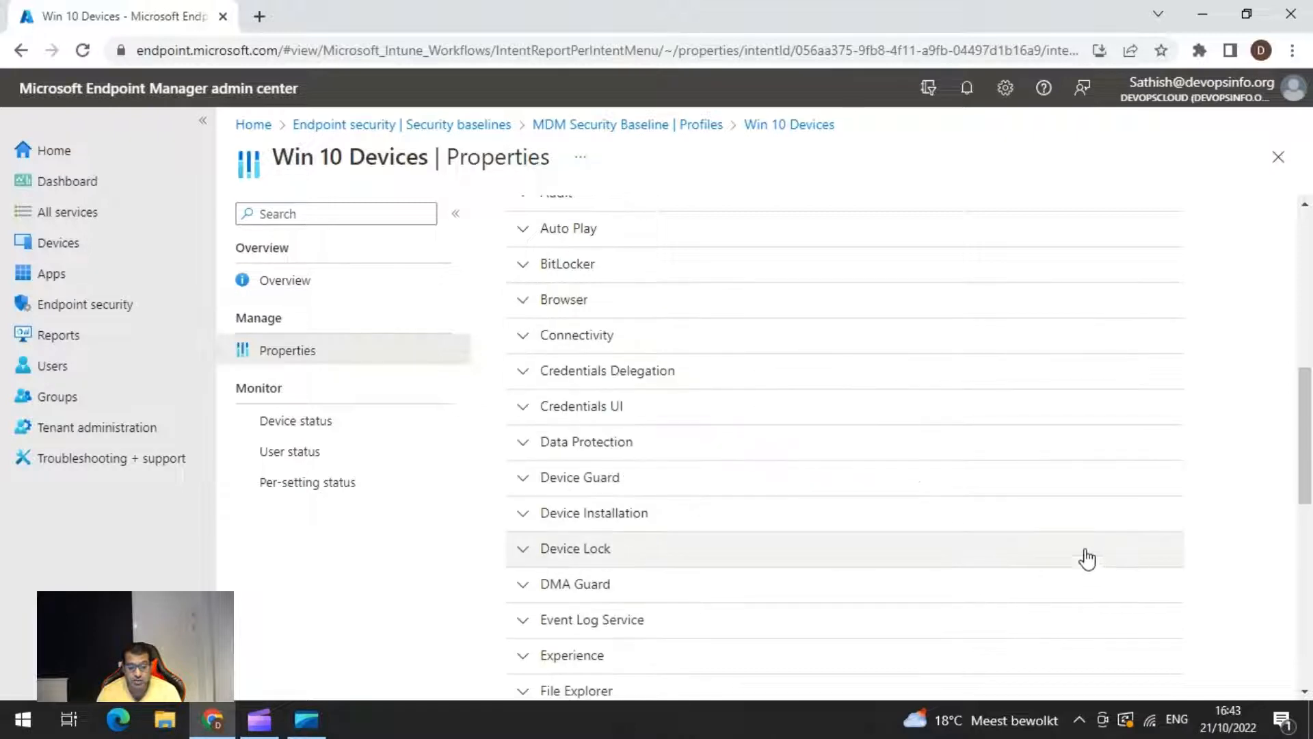
- Review the password requirements in the profile's Device Lock settings and collapse the category
{"action": "left_click", "coordinate": [524, 549]}
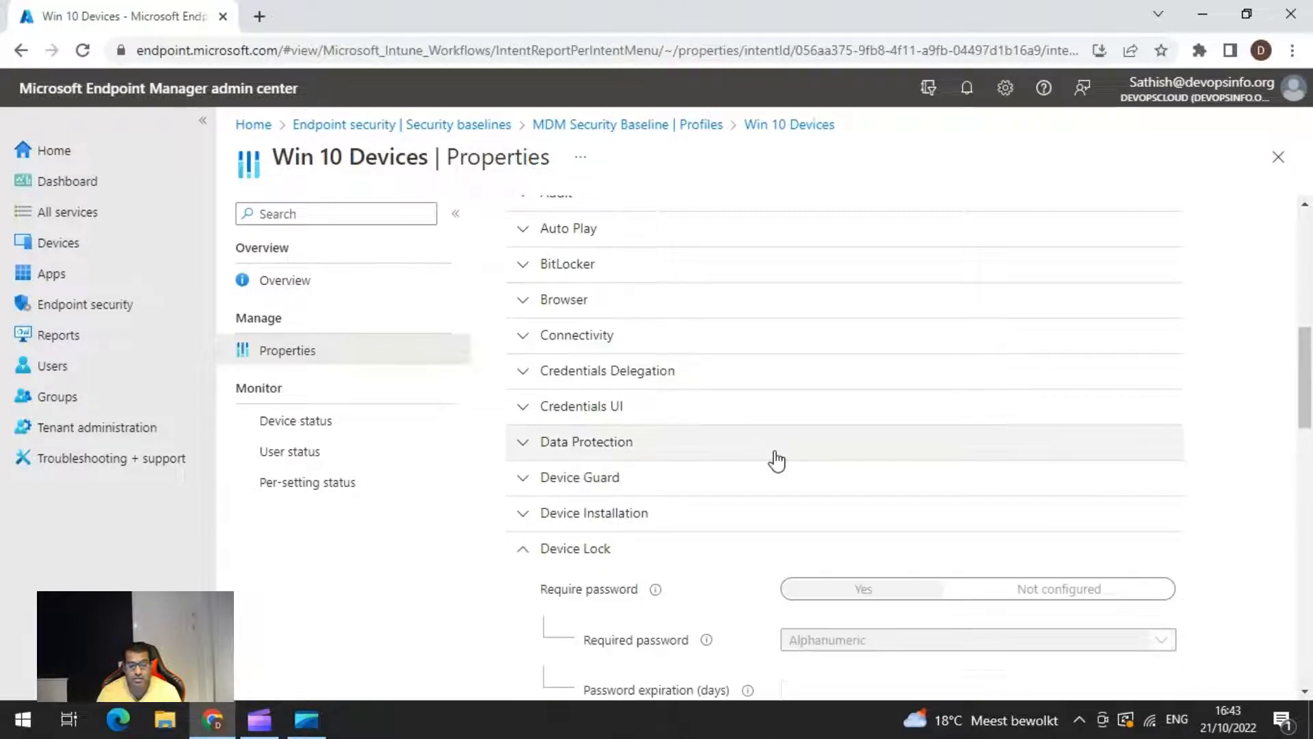
{"action": "scroll", "coordinate": [759, 523], "scroll_direction": "down", "scroll_amount": 2}
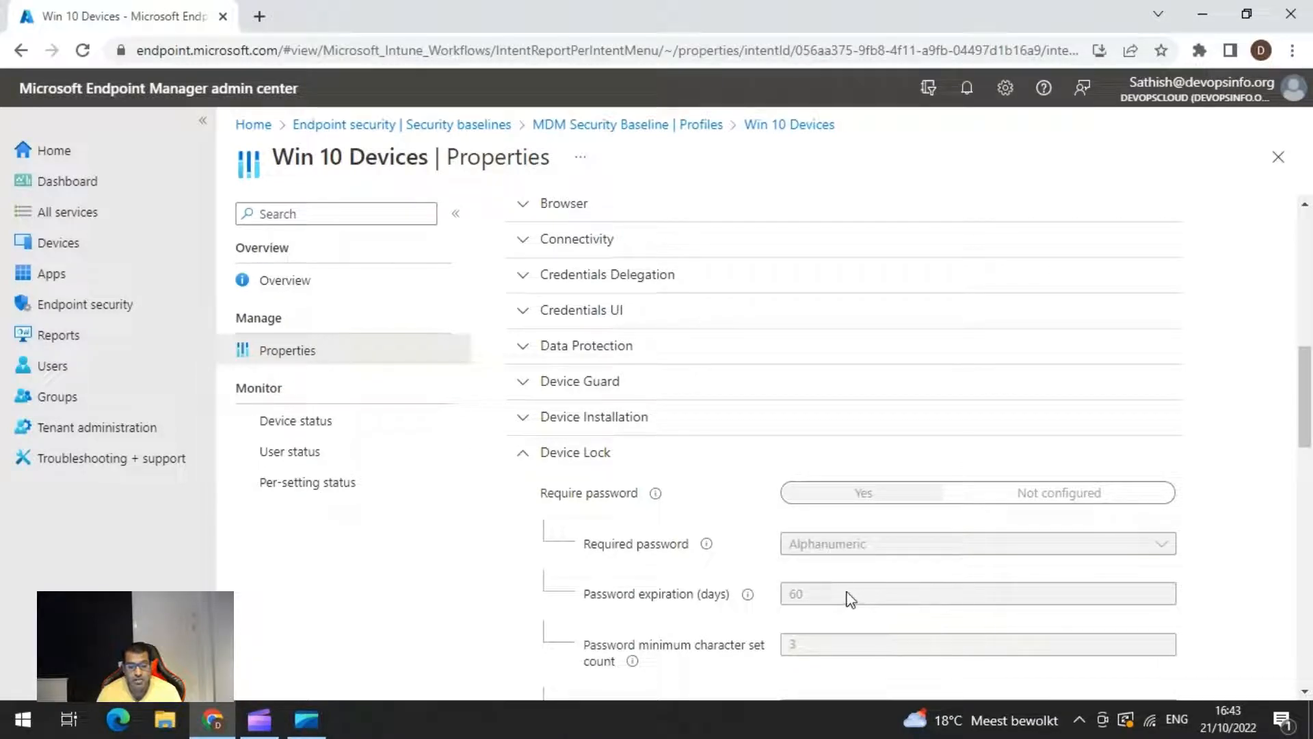
{"action": "scroll", "coordinate": [915, 537], "scroll_direction": "down", "scroll_amount": 1}
{"action": "scroll", "coordinate": [909, 534], "scroll_direction": "down", "scroll_amount": 3}
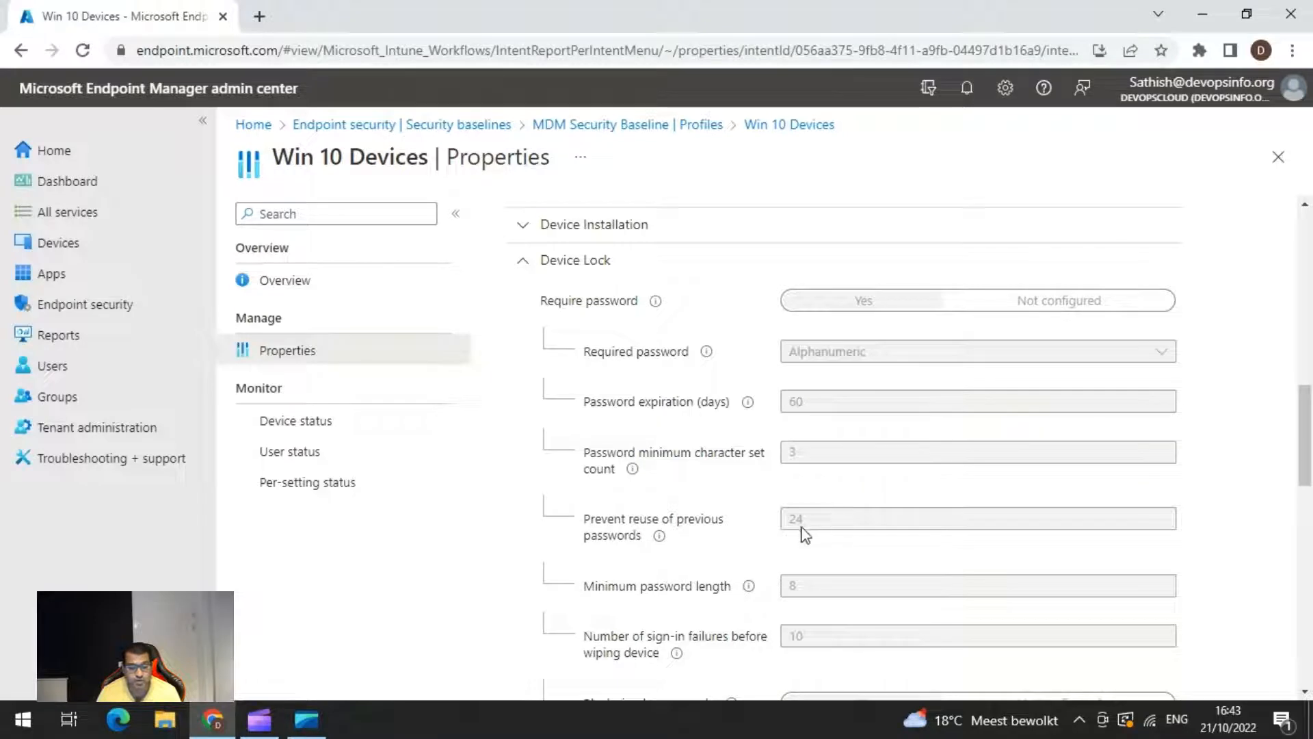
{"action": "left_click", "coordinate": [526, 267]}
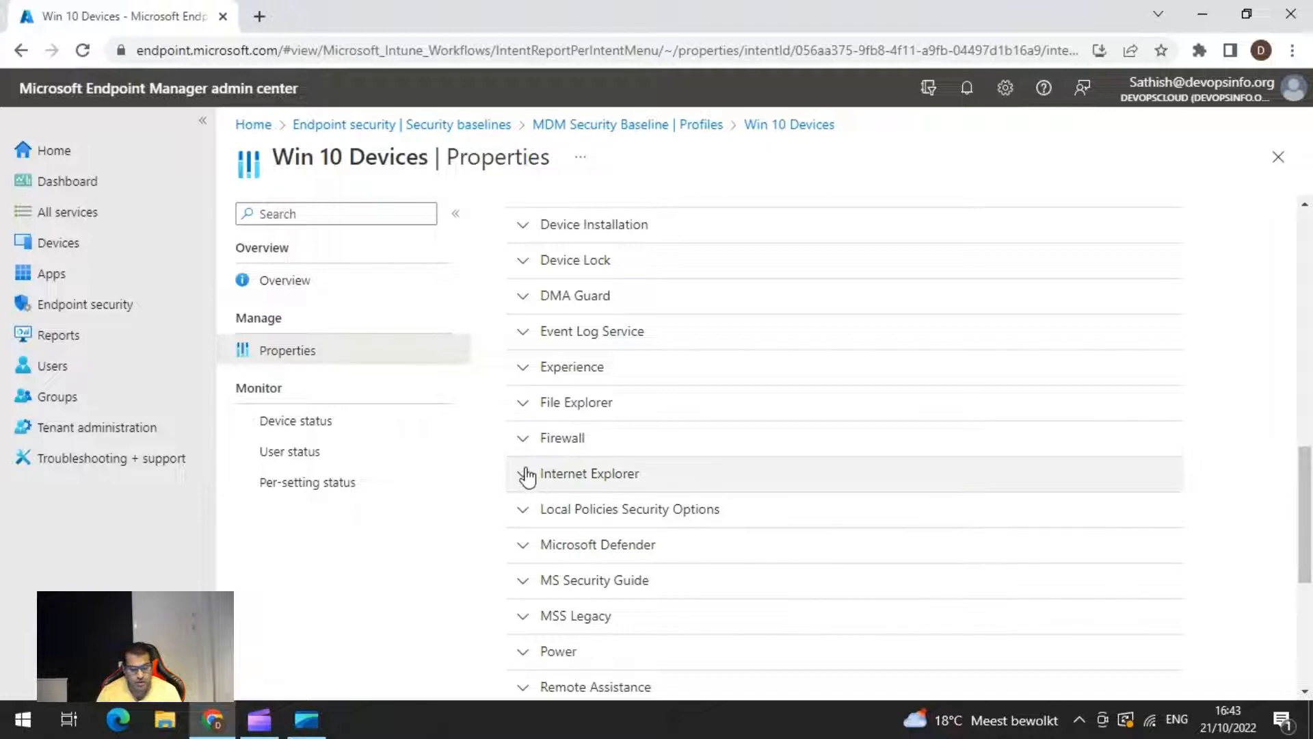
- Examine the Local Policies Security Options of the baseline profile and collapse the category
{"action": "left_click", "coordinate": [524, 515]}
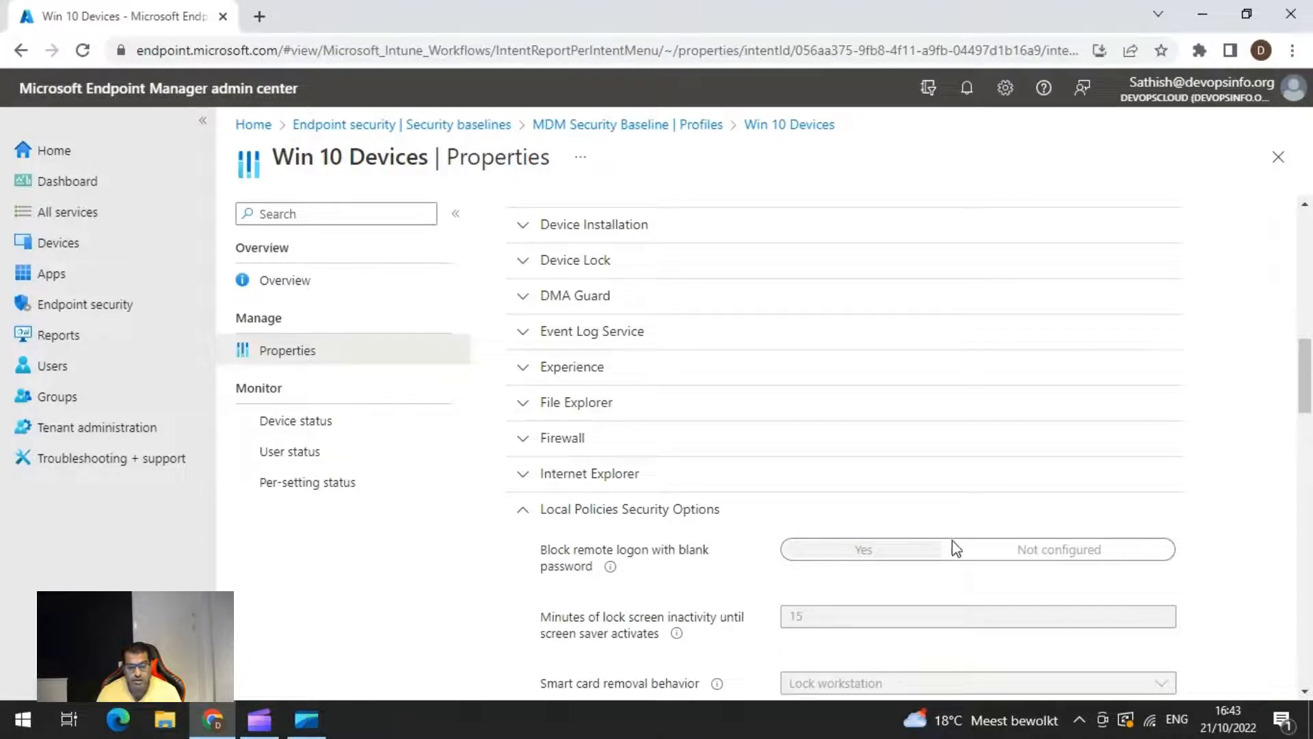
{"action": "scroll", "coordinate": [953, 545], "scroll_direction": "down", "scroll_amount": 3}
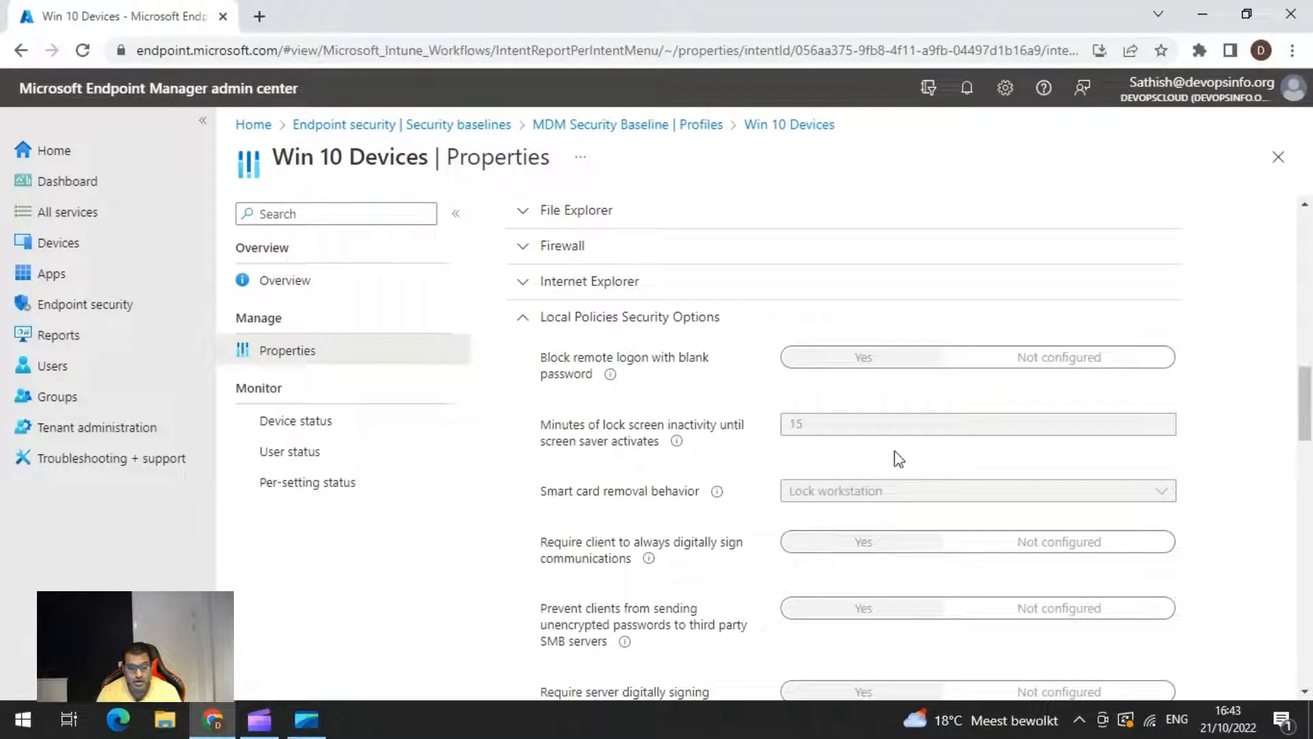
{"action": "scroll", "coordinate": [941, 514], "scroll_direction": "down", "scroll_amount": 2}
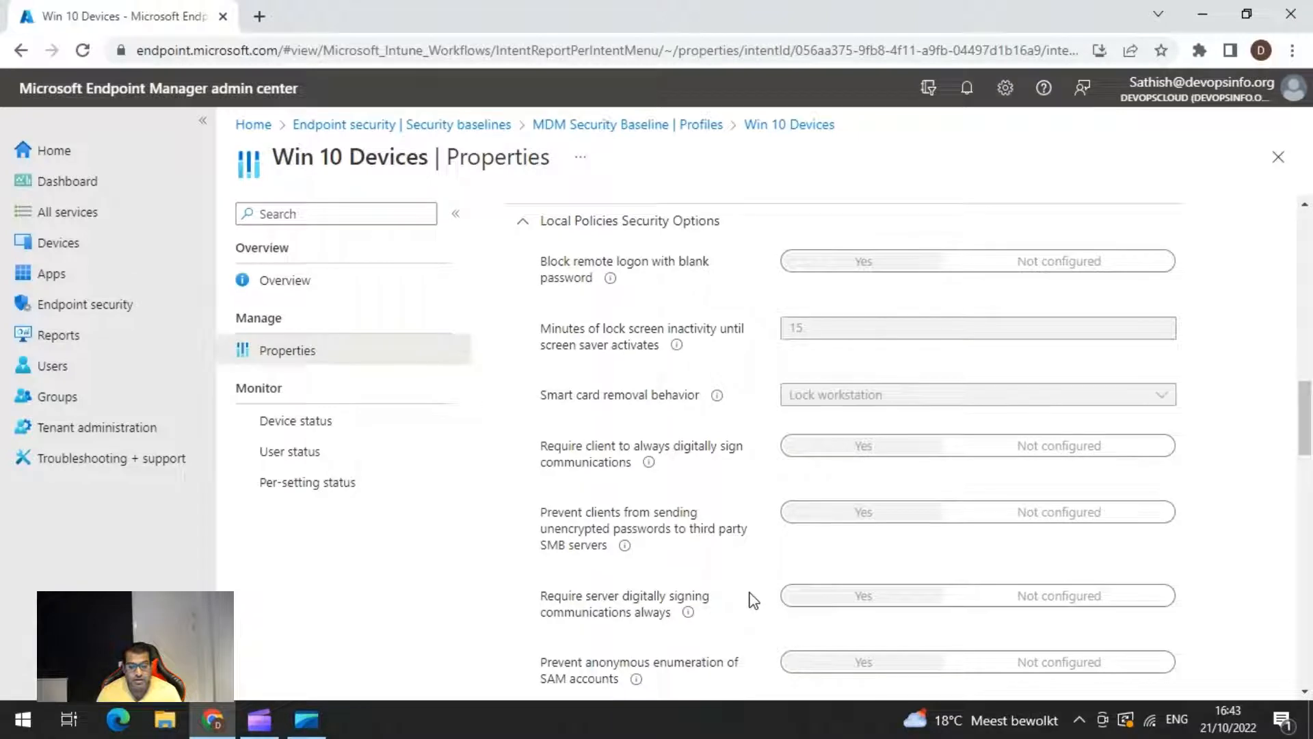
{"action": "scroll", "coordinate": [900, 567], "scroll_direction": "down", "scroll_amount": 3}
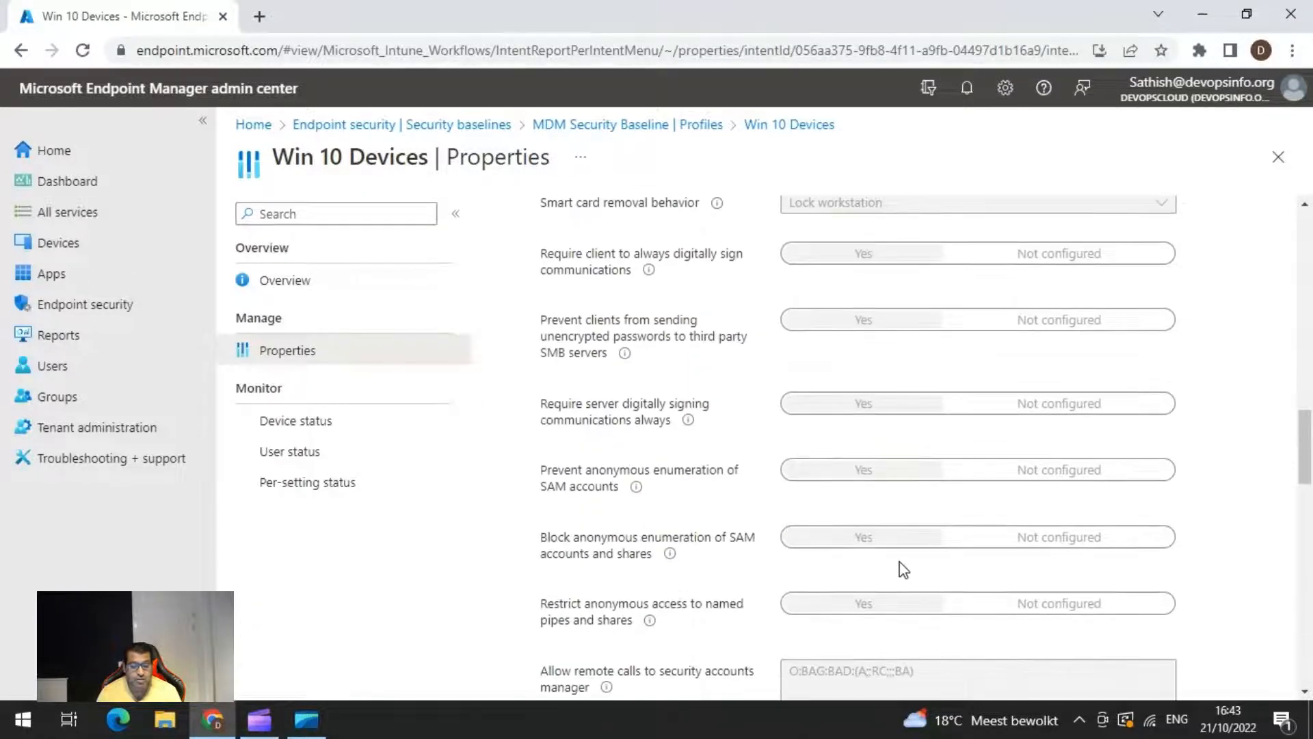
{"action": "scroll", "coordinate": [865, 602], "scroll_direction": "up", "scroll_amount": 3}
{"action": "scroll", "coordinate": [645, 443], "scroll_direction": "up", "scroll_amount": 2}
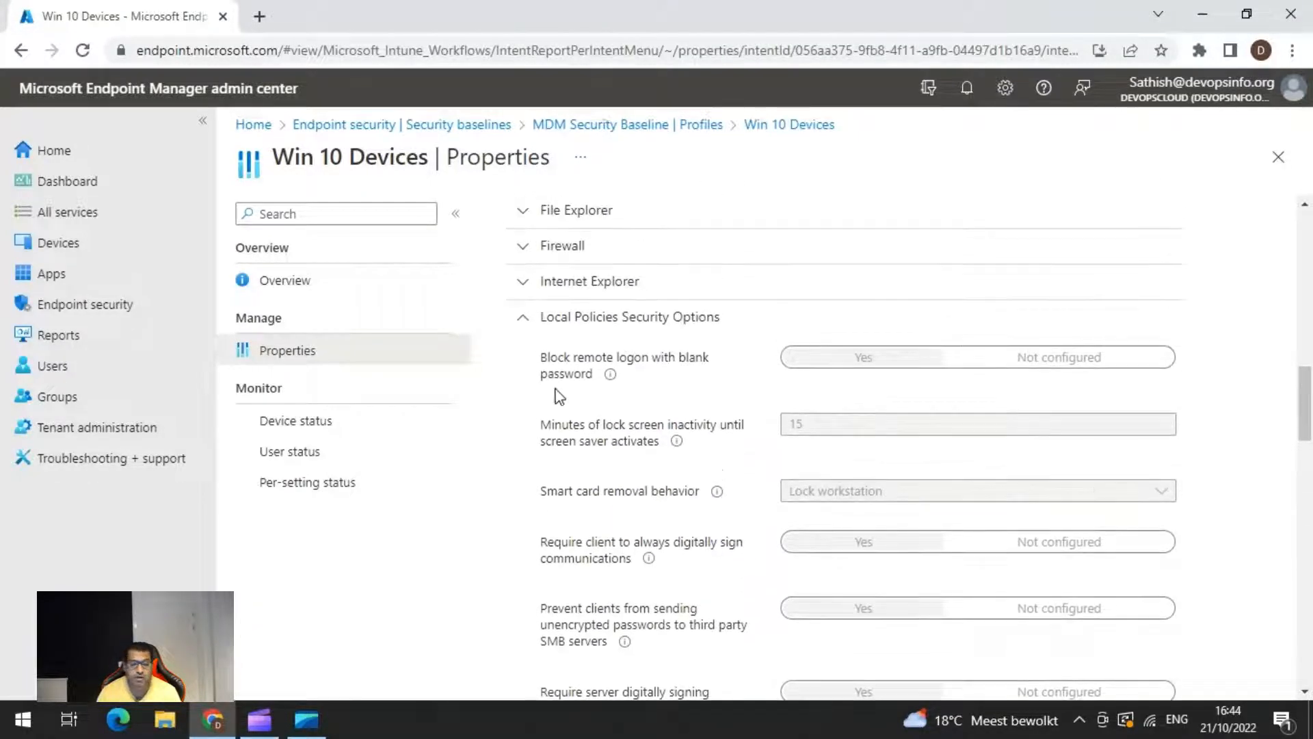
{"action": "left_click", "coordinate": [530, 318]}
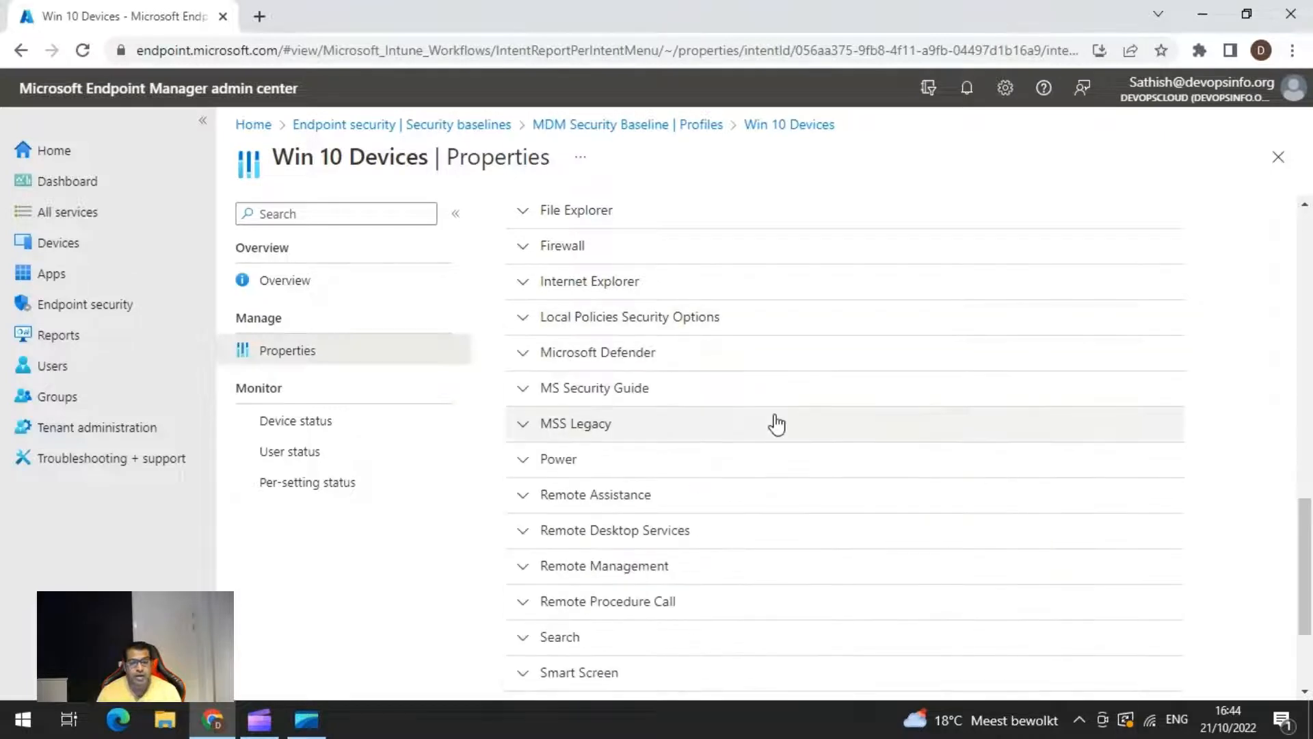
- Review the Firewall settings for the domain, private and public profiles and collapse the category
{"action": "left_click", "coordinate": [519, 250]}
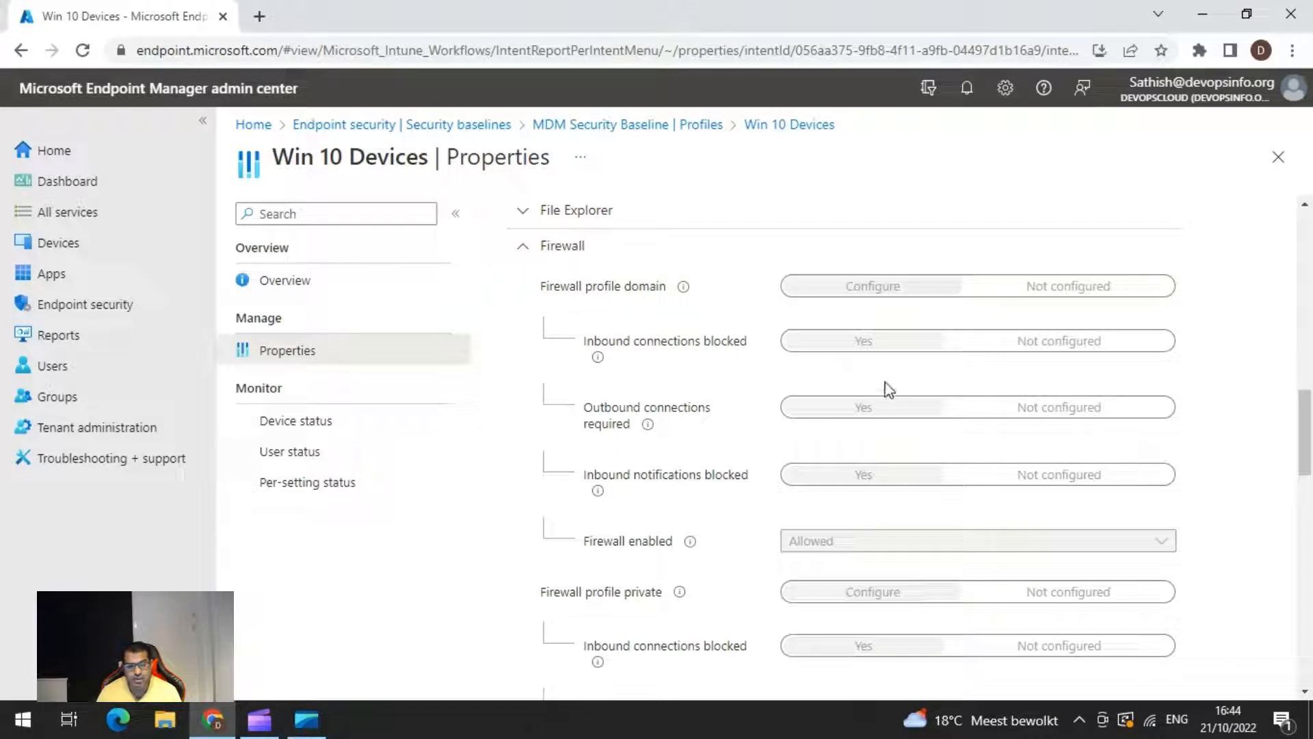
{"action": "scroll", "coordinate": [893, 517], "scroll_direction": "down", "scroll_amount": 4}
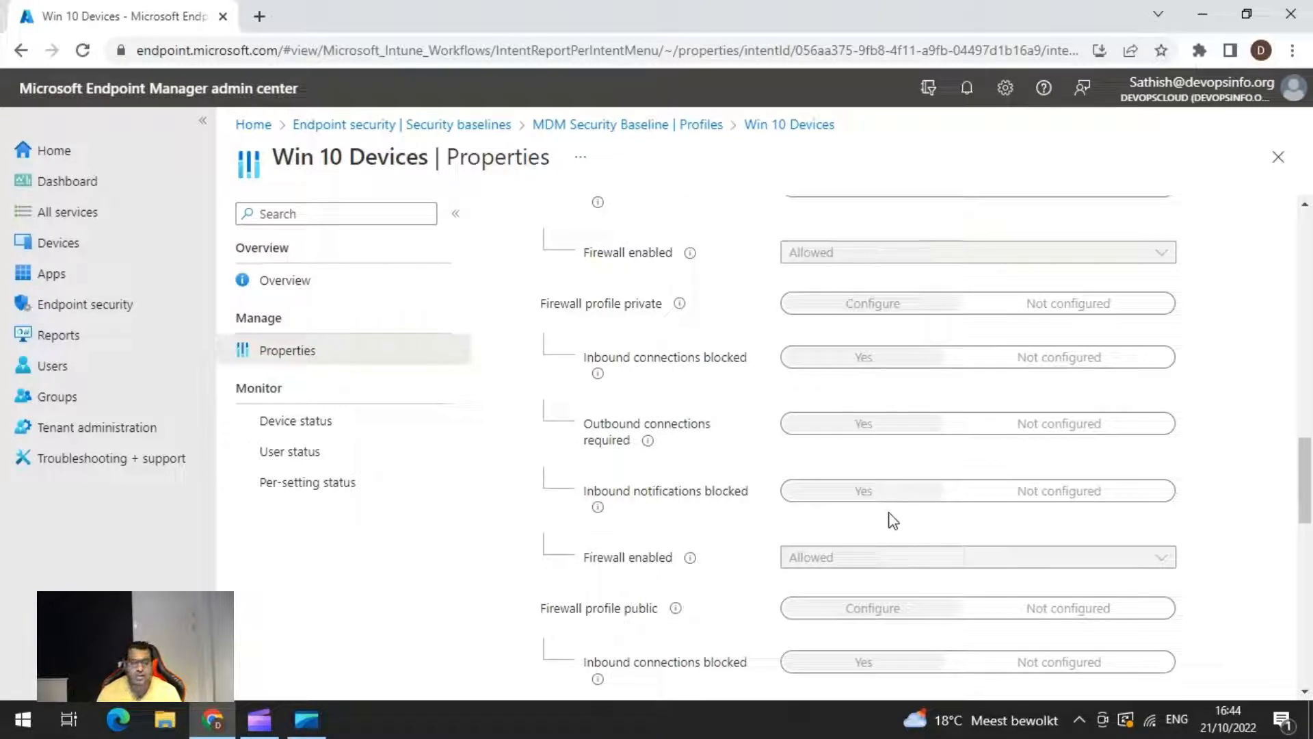
{"action": "scroll", "coordinate": [891, 517], "scroll_direction": "up", "scroll_amount": 7}
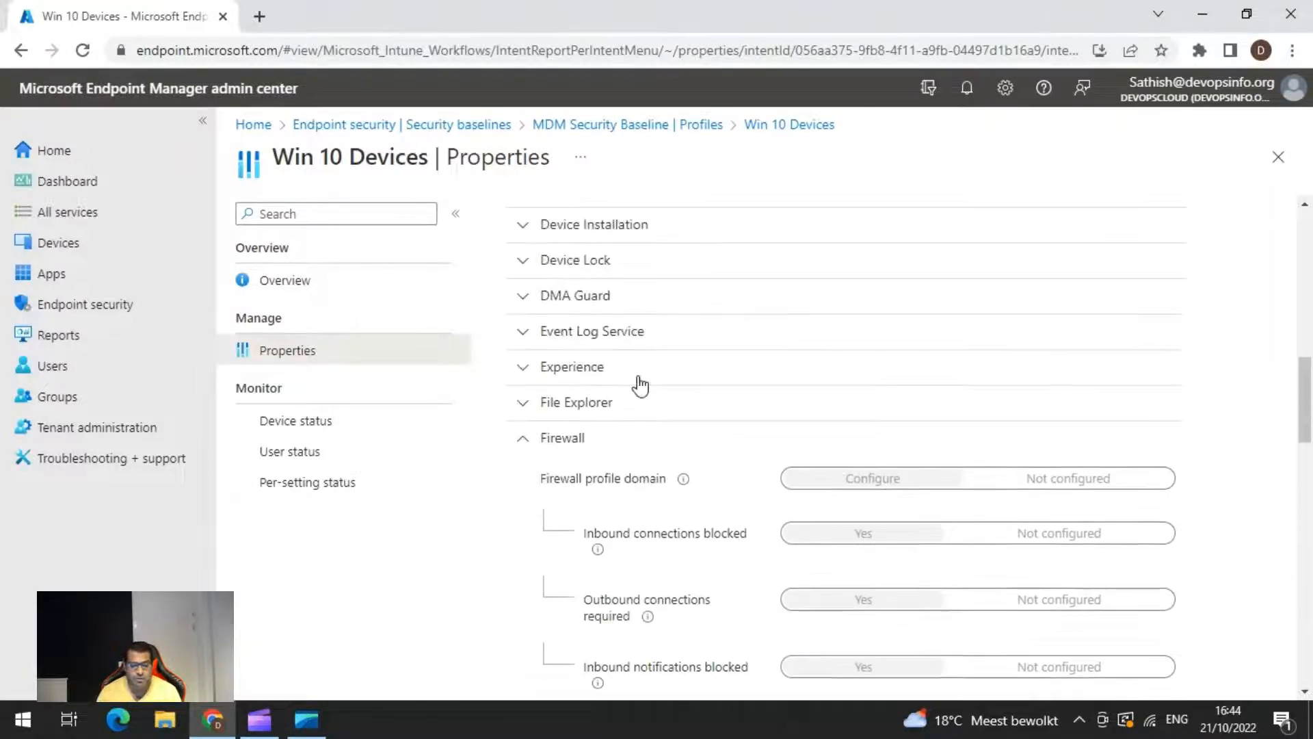
{"action": "left_click", "coordinate": [525, 441]}
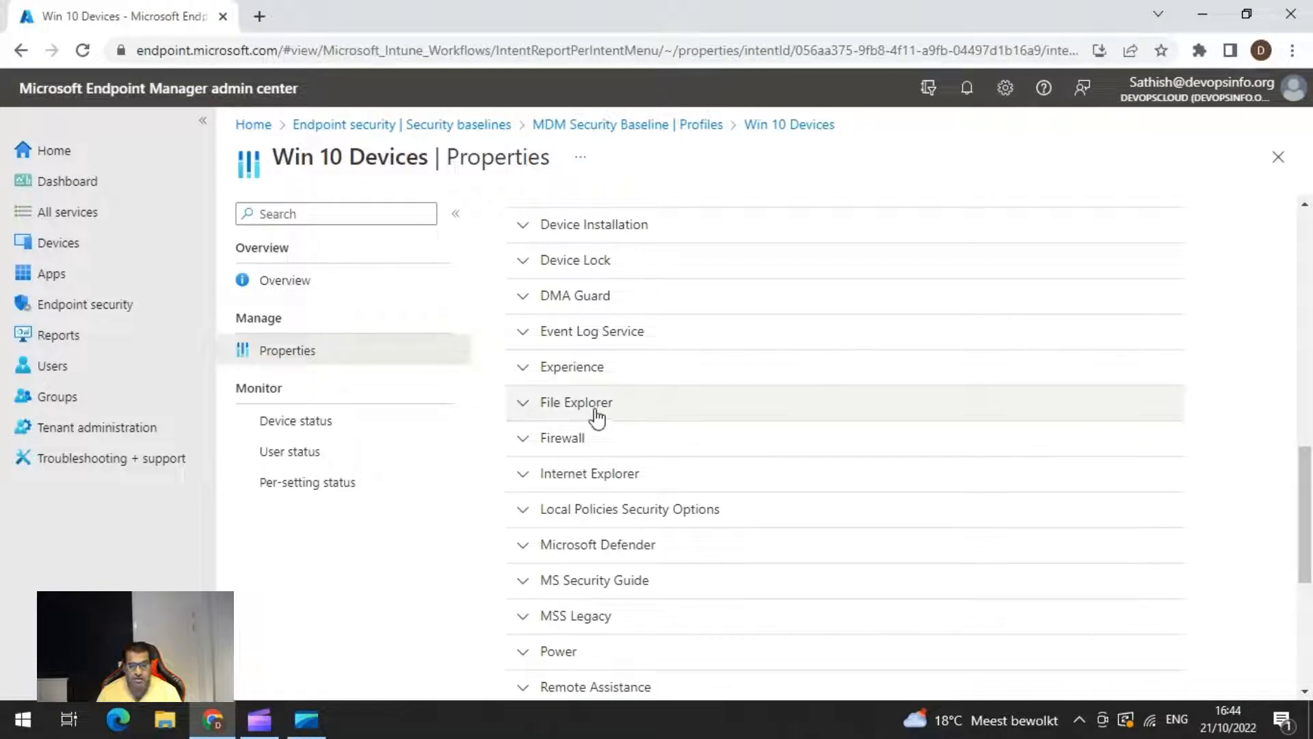
- Return to the security baselines and expand the configuration settings of the Win 10 devices profile under Microsoft Defender for Endpoint Baseline
{"action": "scroll", "coordinate": [958, 460], "scroll_direction": "up", "scroll_amount": 12}
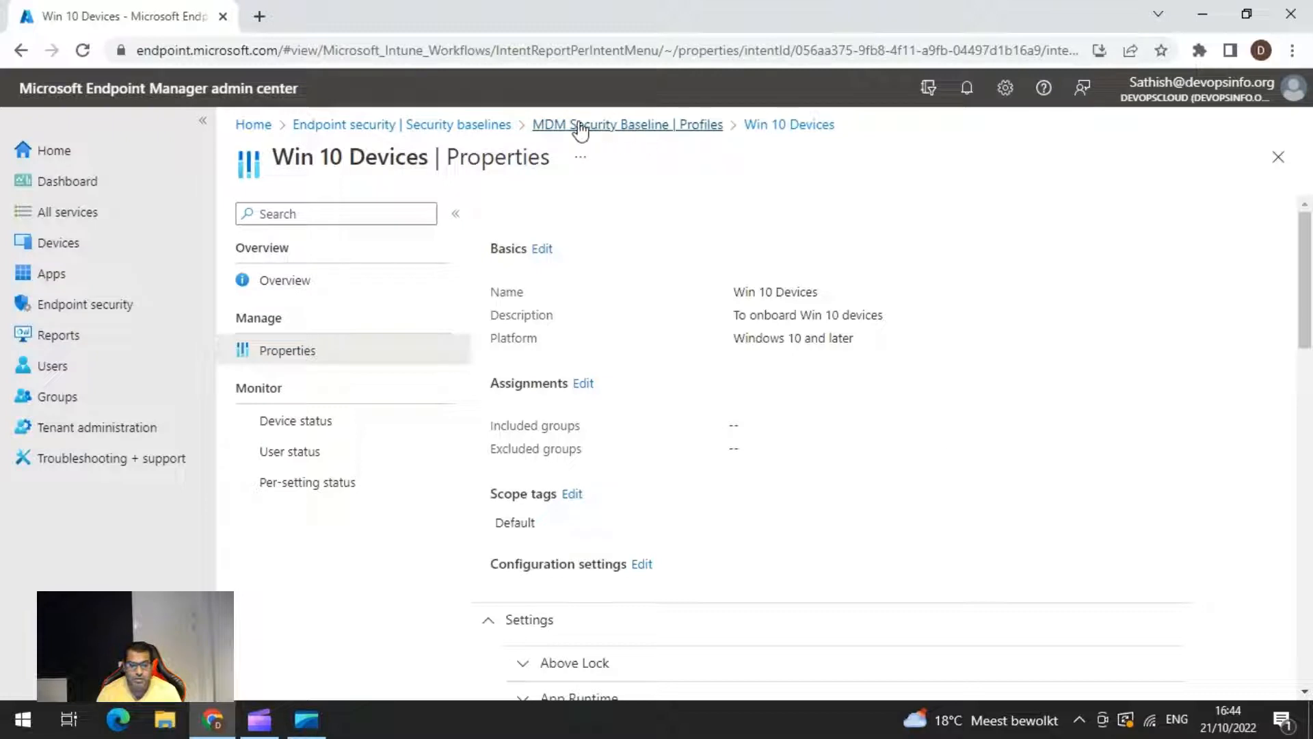
{"action": "left_click", "coordinate": [636, 134]}
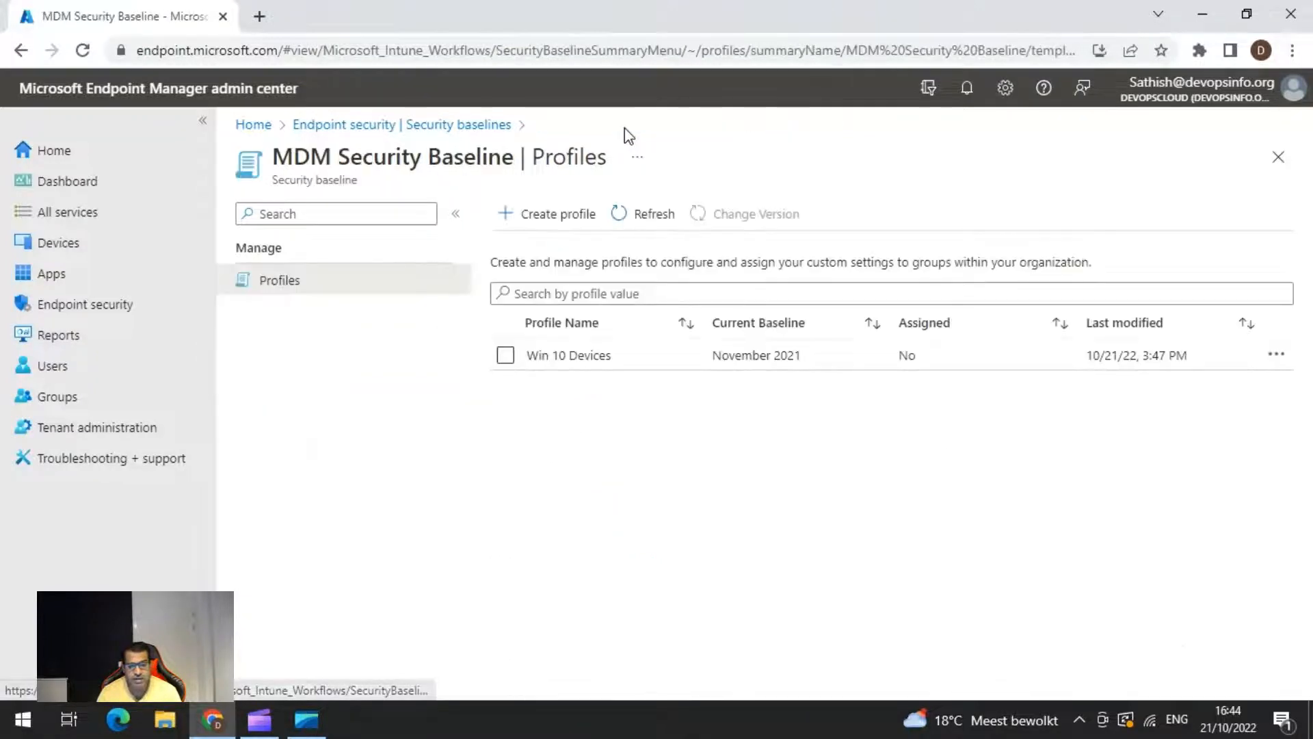
{"action": "left_click", "coordinate": [453, 127]}
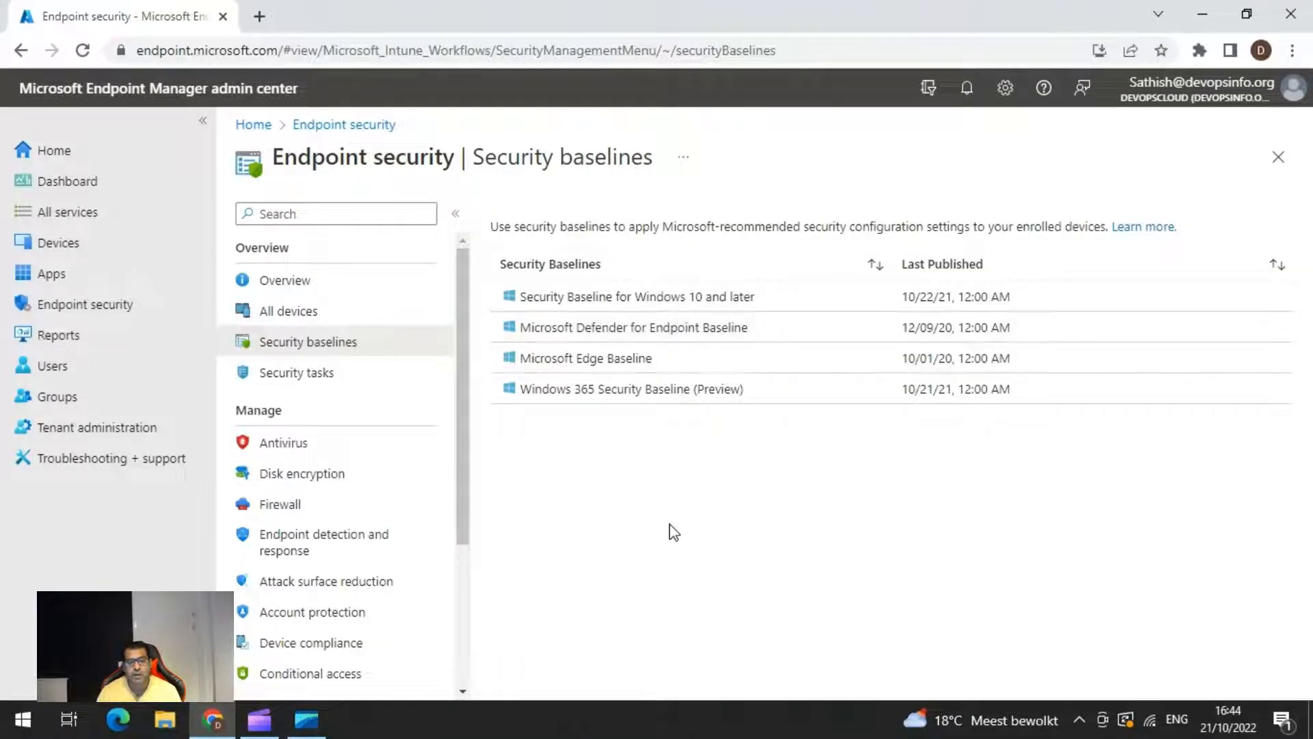
{"action": "left_click", "coordinate": [657, 335]}
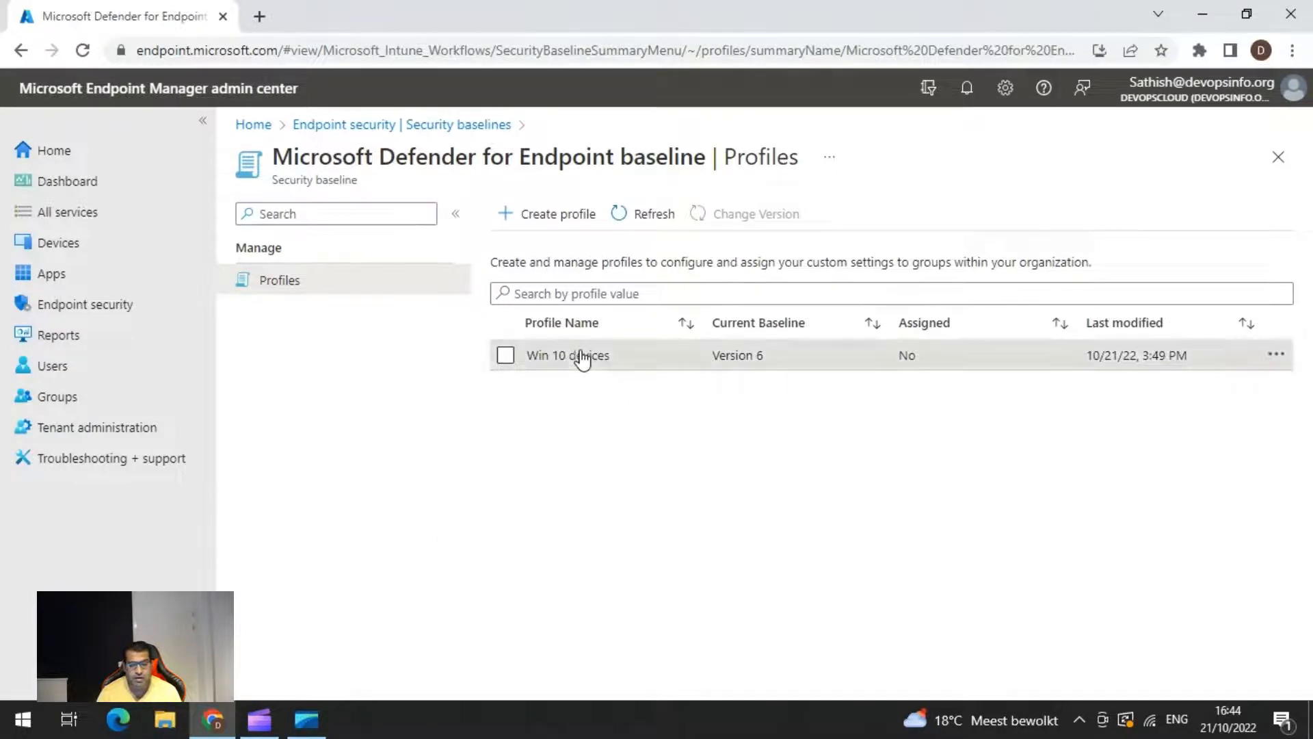
{"action": "left_click", "coordinate": [593, 359]}
{"action": "left_click", "coordinate": [321, 353]}
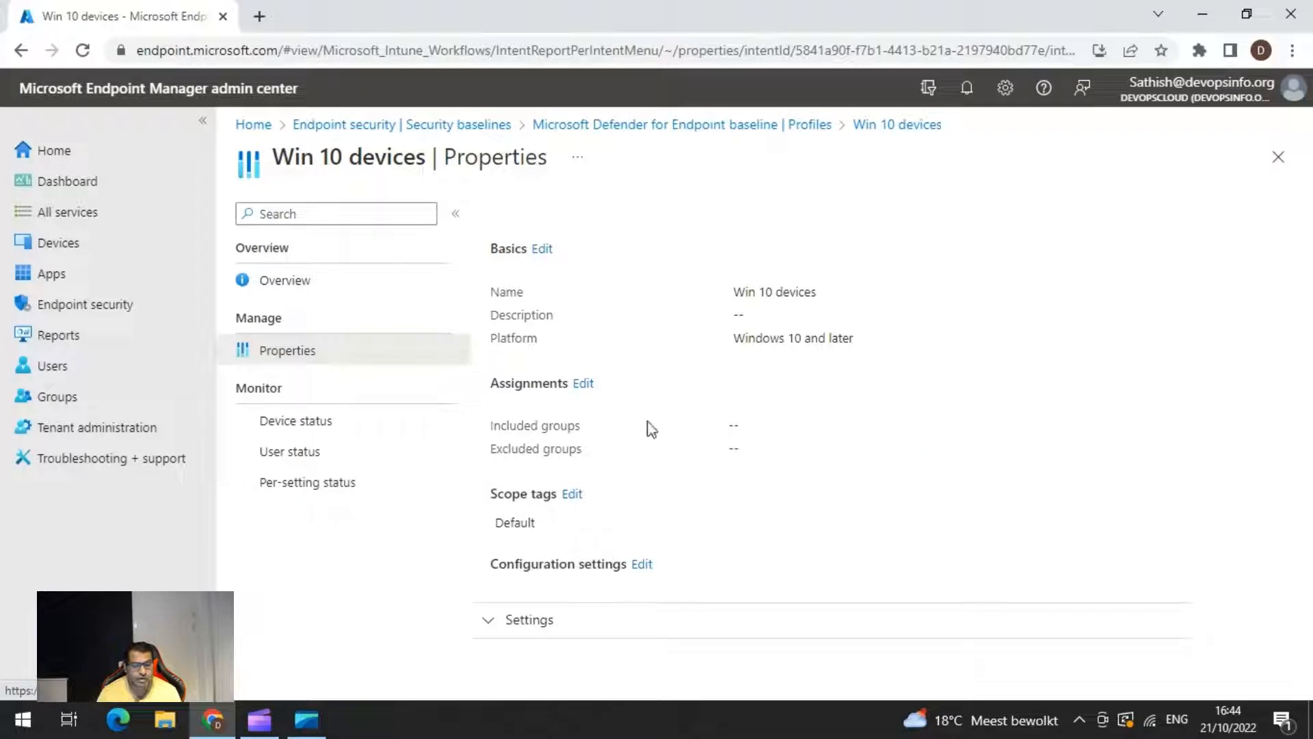
{"action": "left_click", "coordinate": [506, 619]}
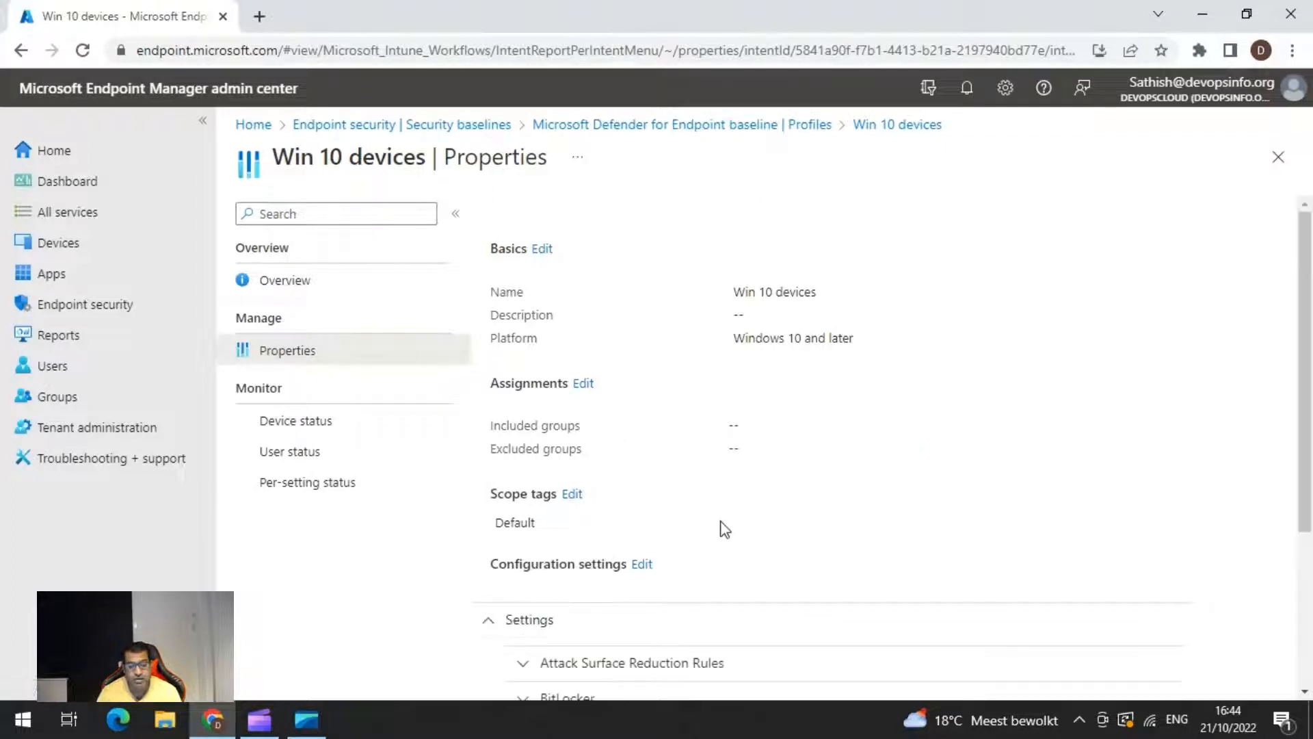
{"action": "scroll", "coordinate": [721, 523], "scroll_direction": "down", "scroll_amount": 3}
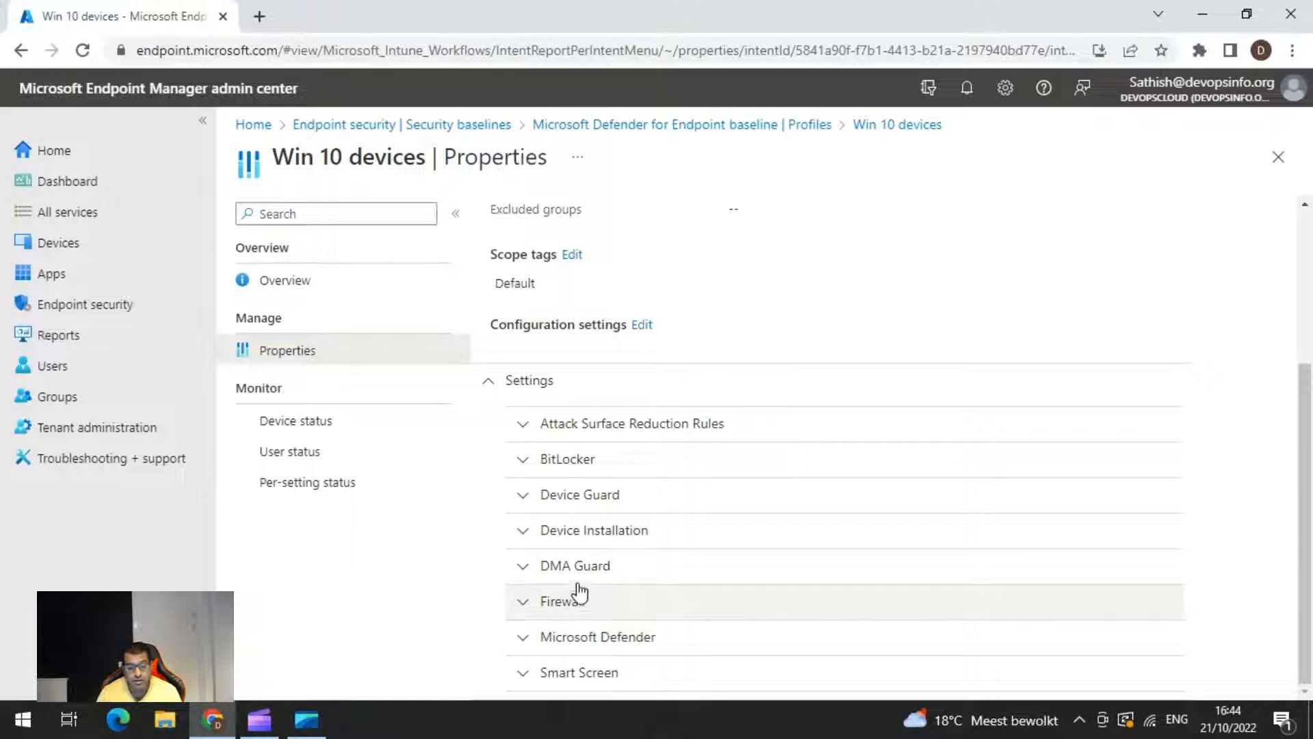
- Review the Microsoft Defender settings of the Defender for Endpoint baseline profile, from real-time protection to cloud-delivered protection
{"action": "left_click", "coordinate": [525, 642]}
{"action": "scroll", "coordinate": [835, 514], "scroll_direction": "down", "scroll_amount": 4}
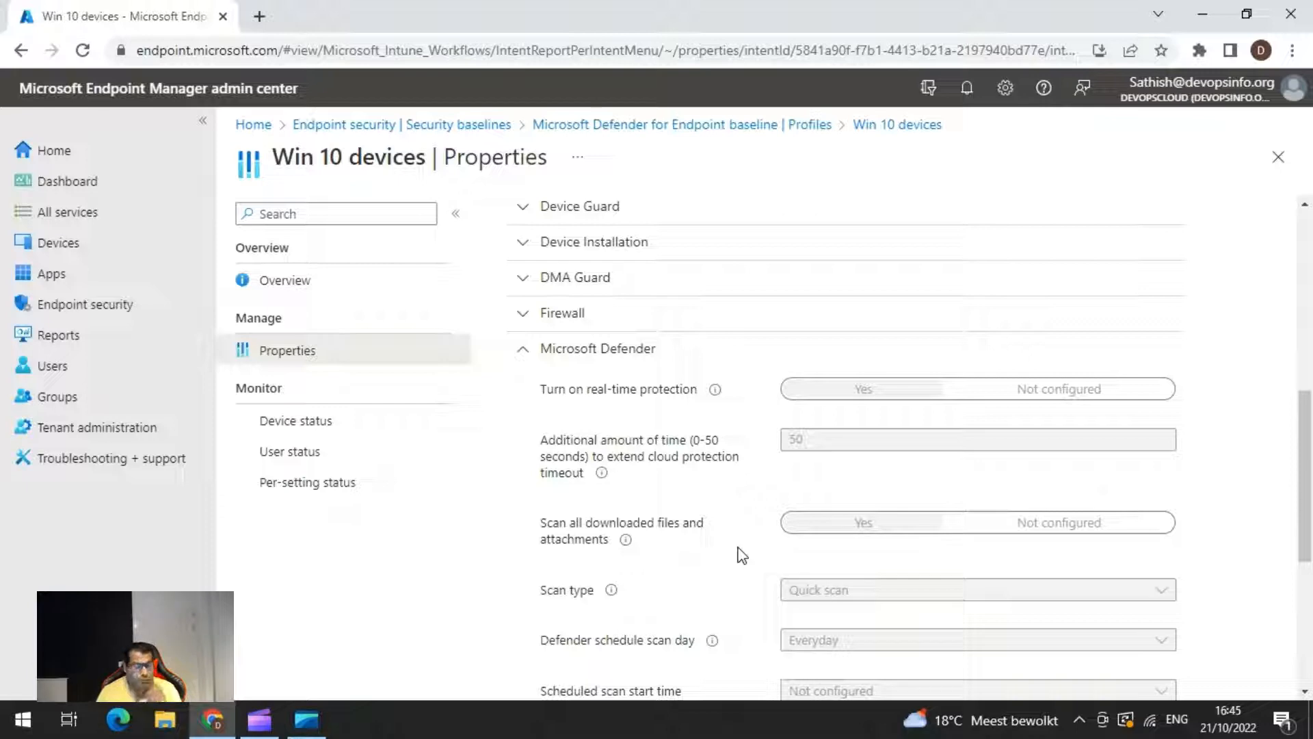
{"action": "scroll", "coordinate": [917, 581], "scroll_direction": "down", "scroll_amount": 5}
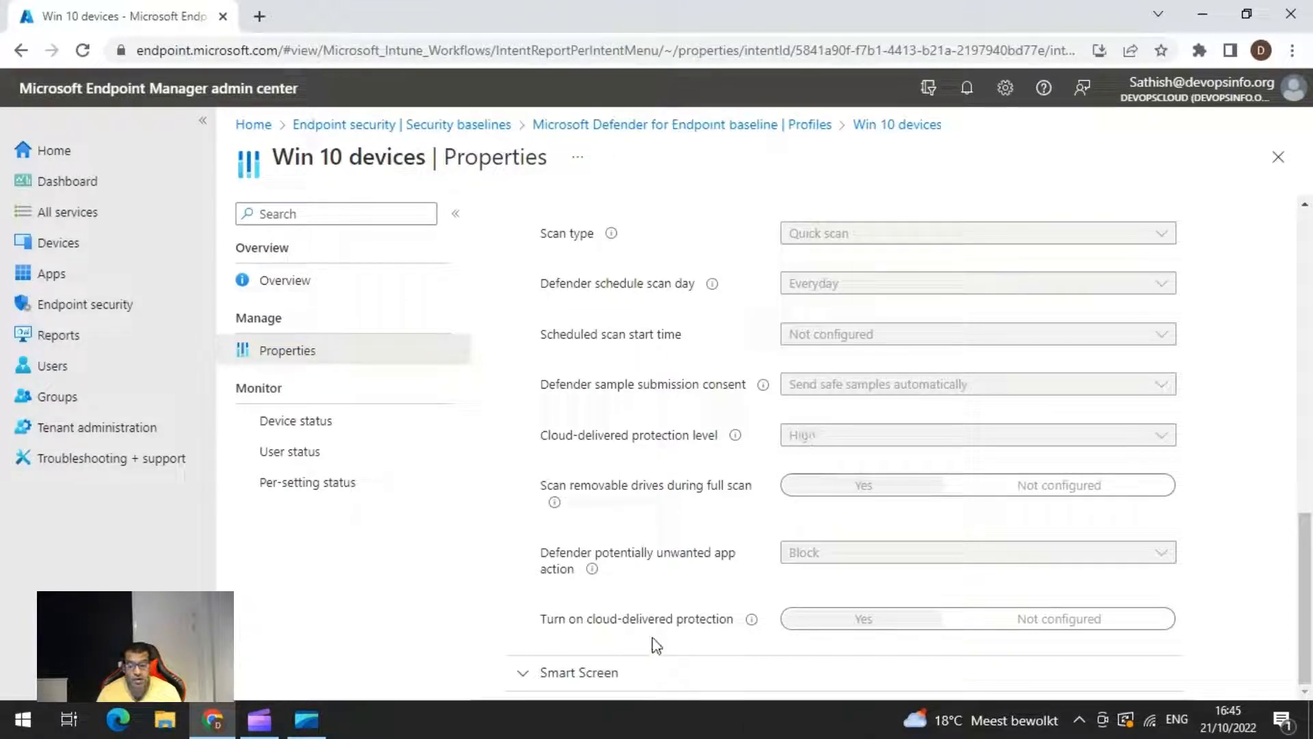
- Expand the Device Installation settings of the Win 10 devices baseline profile and review the hardware installation blocking options
{"action": "scroll", "coordinate": [809, 577], "scroll_direction": "up", "scroll_amount": 4}
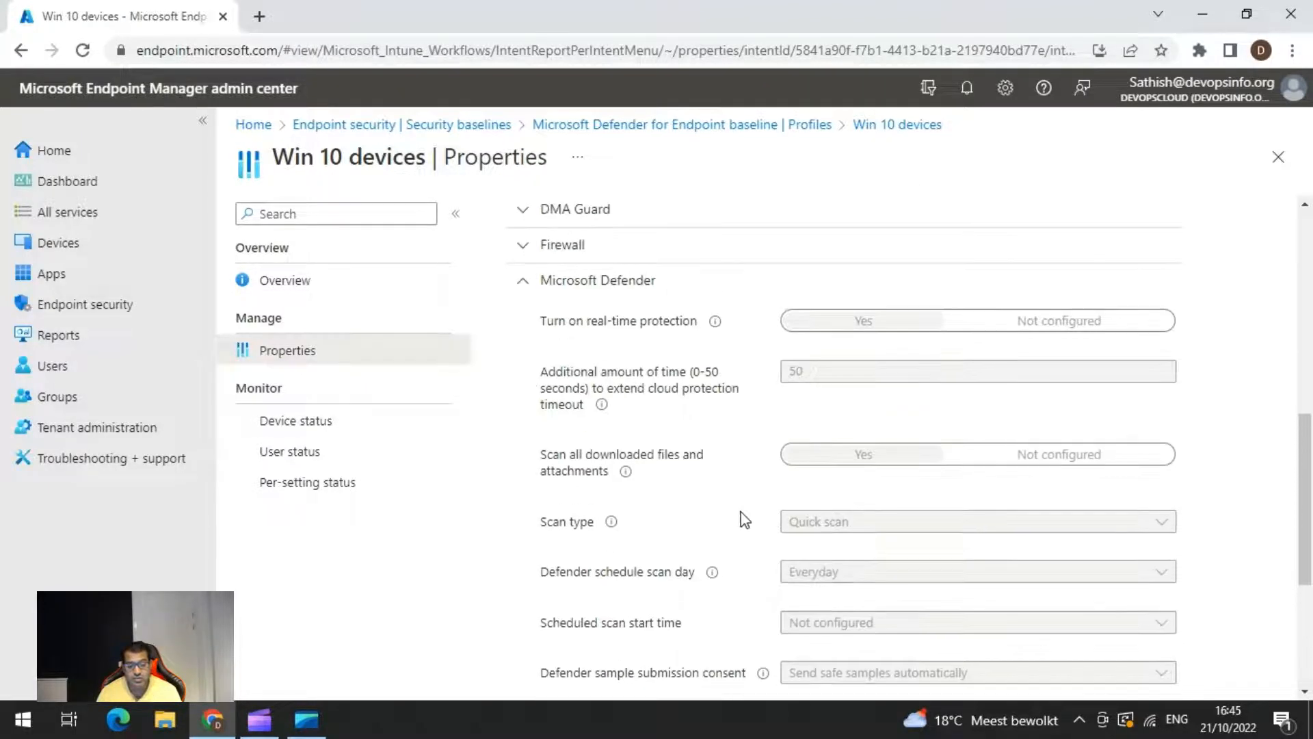
{"action": "scroll", "coordinate": [745, 520], "scroll_direction": "up", "scroll_amount": 3}
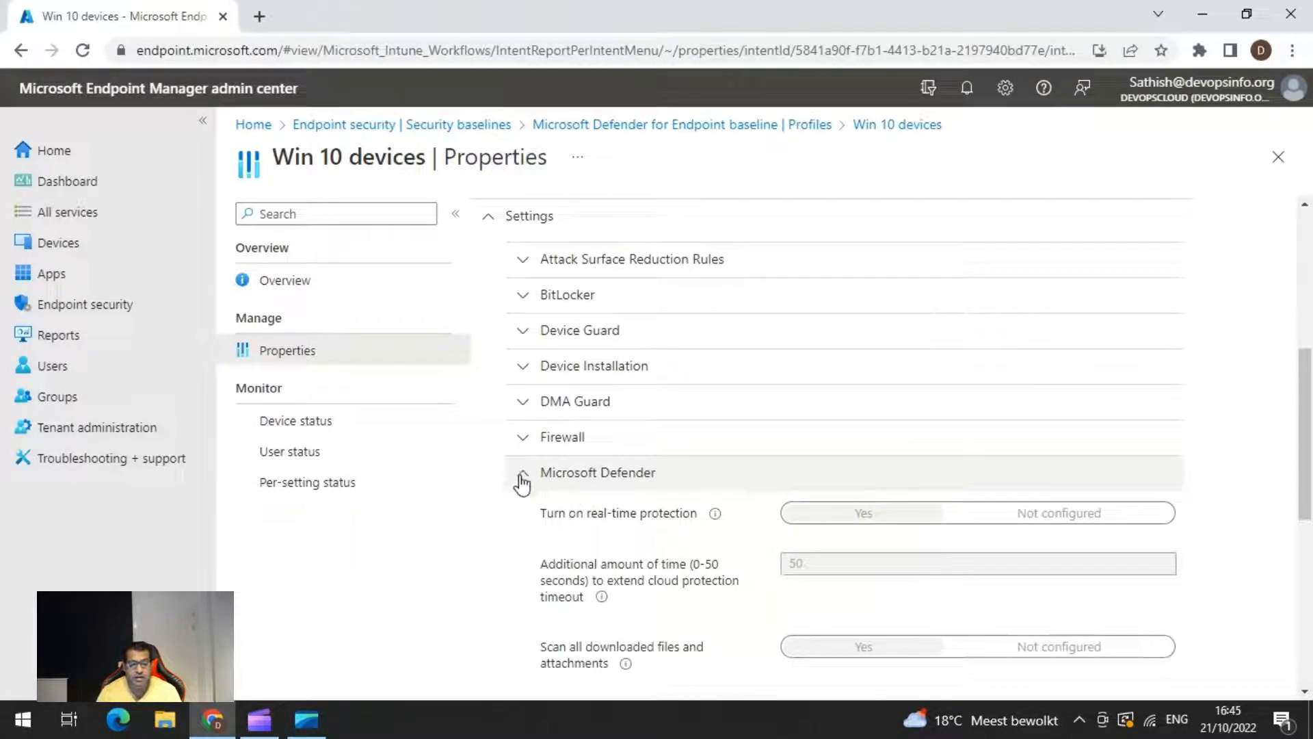
{"action": "left_click", "coordinate": [523, 376]}
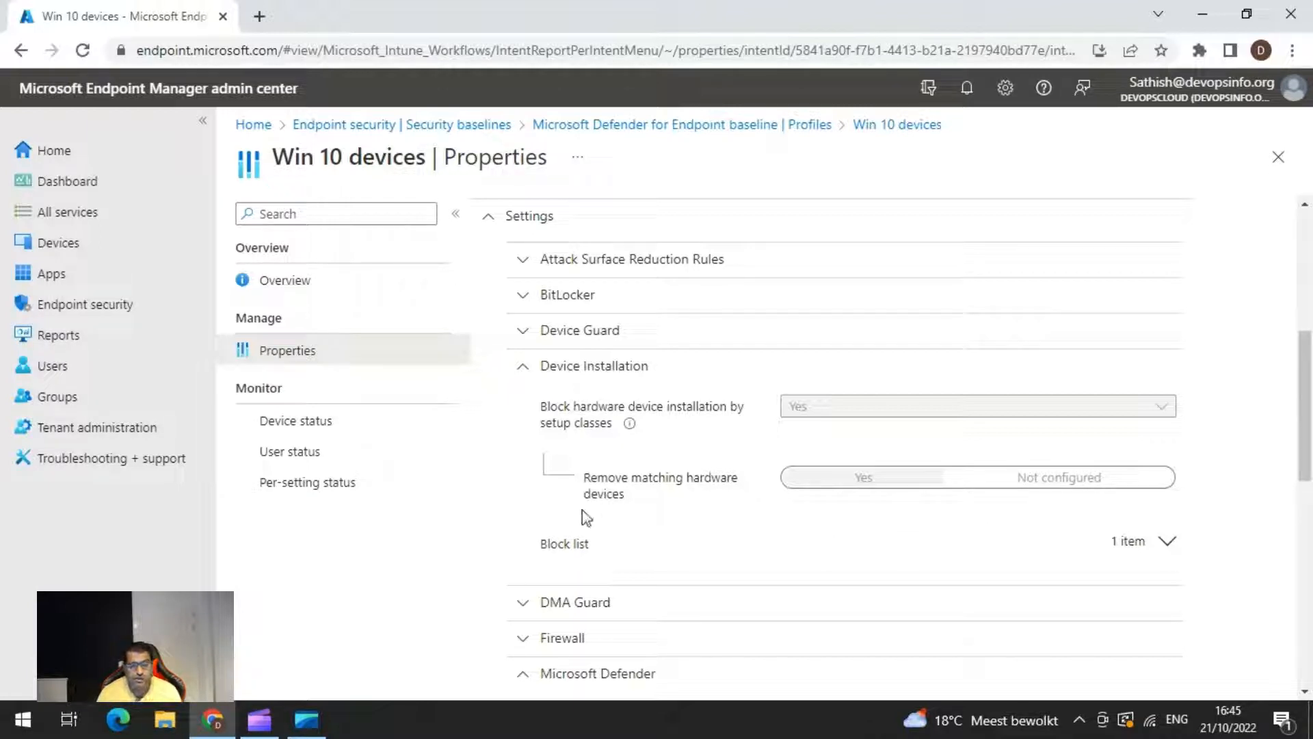
- Review the Firewall settings of the Defender for Endpoint baseline profile, covering the private and public firewall profiles
{"action": "left_click", "coordinate": [540, 646]}
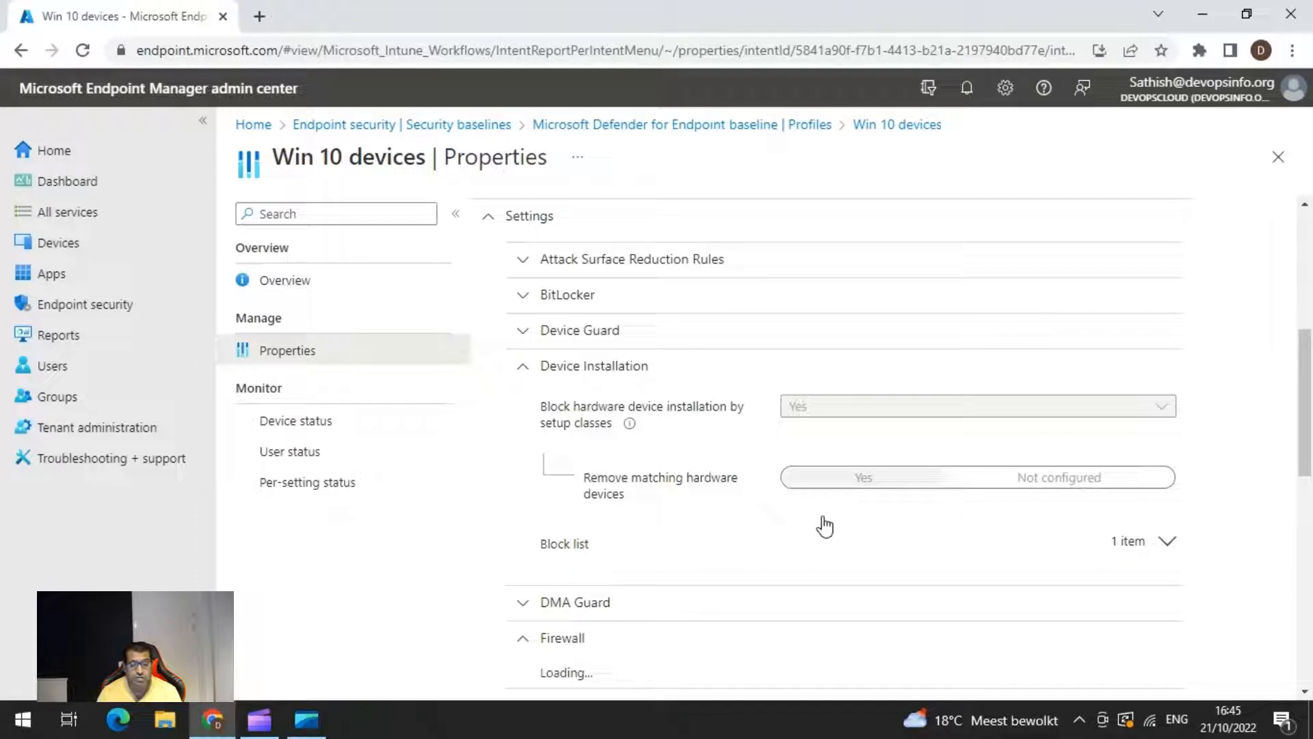
{"action": "scroll", "coordinate": [832, 598], "scroll_direction": "down", "scroll_amount": 8}
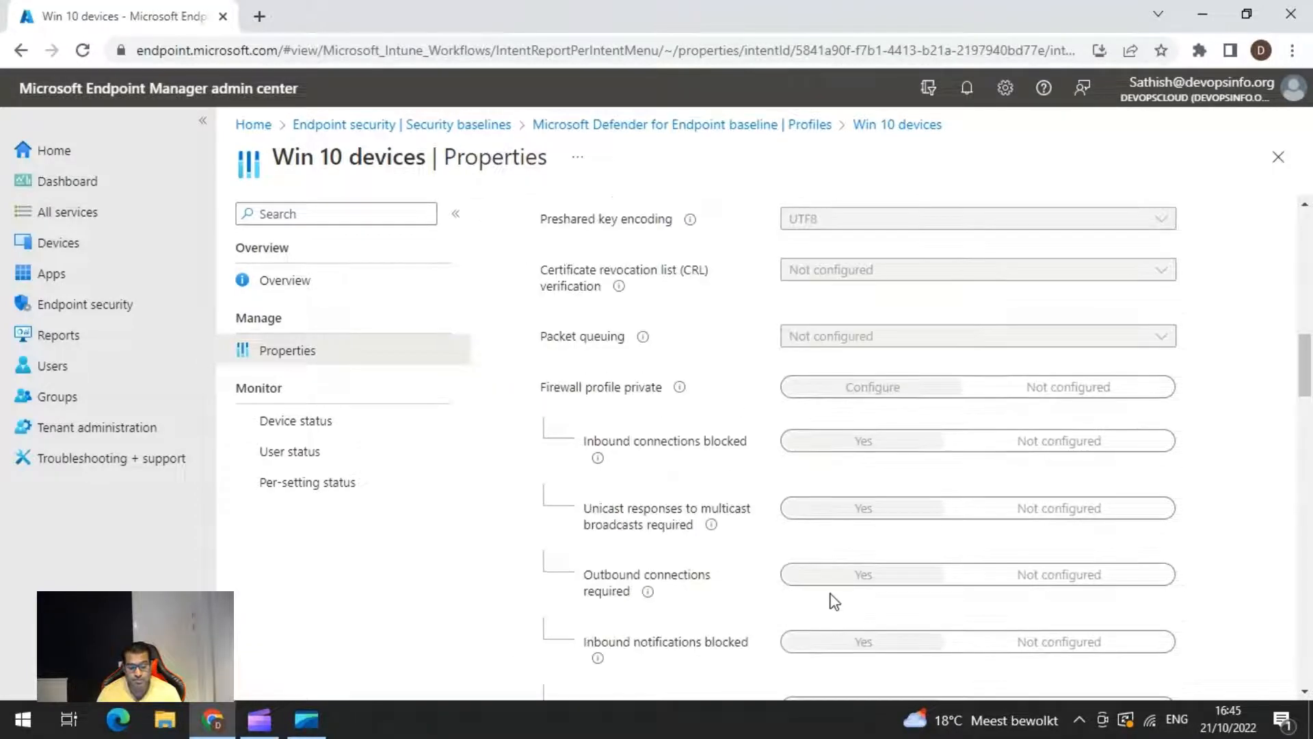
{"action": "scroll", "coordinate": [838, 586], "scroll_direction": "up", "scroll_amount": 3}
{"action": "scroll", "coordinate": [848, 587], "scroll_direction": "up", "scroll_amount": 3}
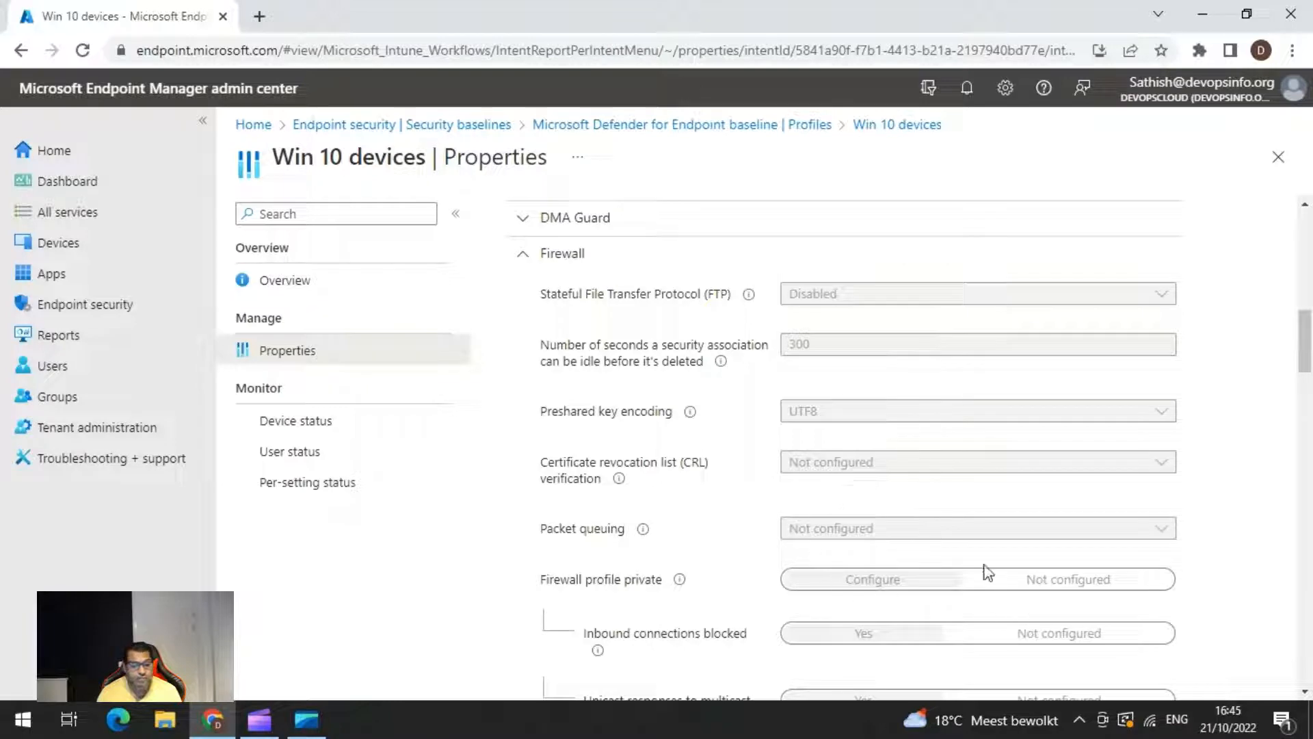
{"action": "scroll", "coordinate": [987, 573], "scroll_direction": "down", "scroll_amount": 3}
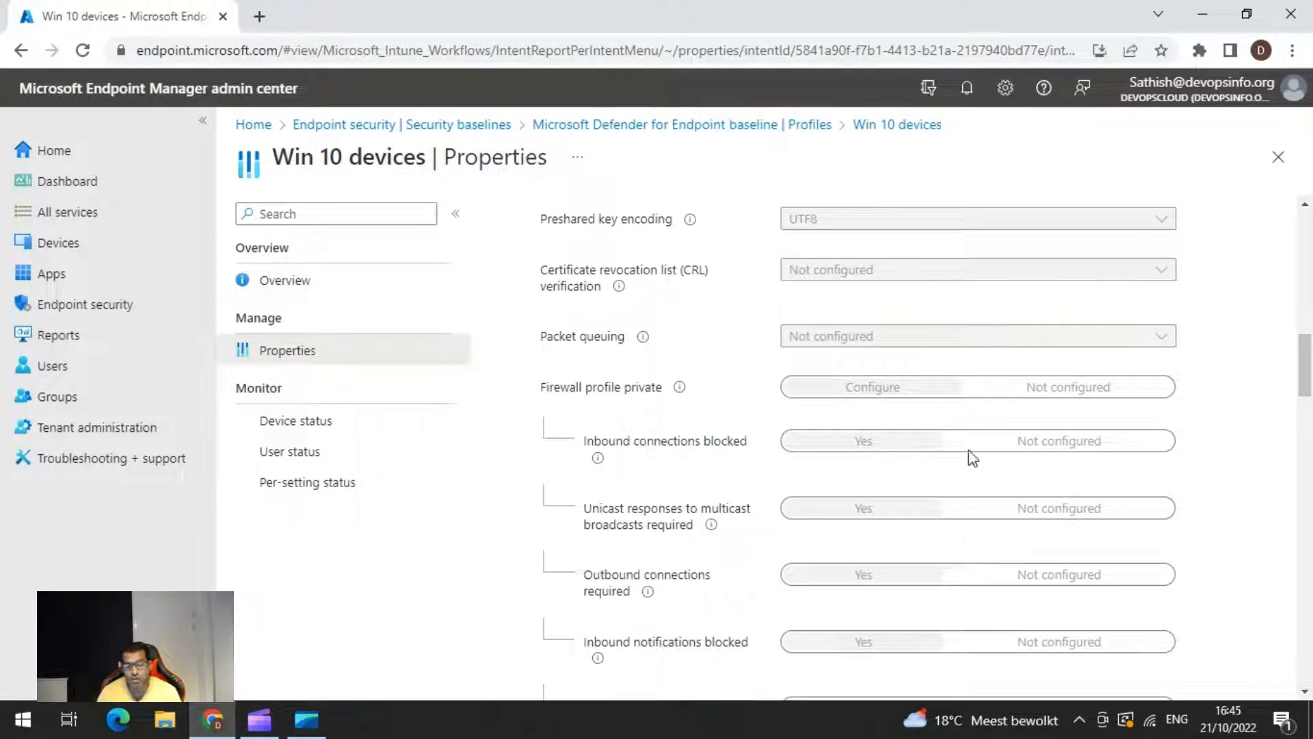
{"action": "scroll", "coordinate": [972, 457], "scroll_direction": "down", "scroll_amount": 7}
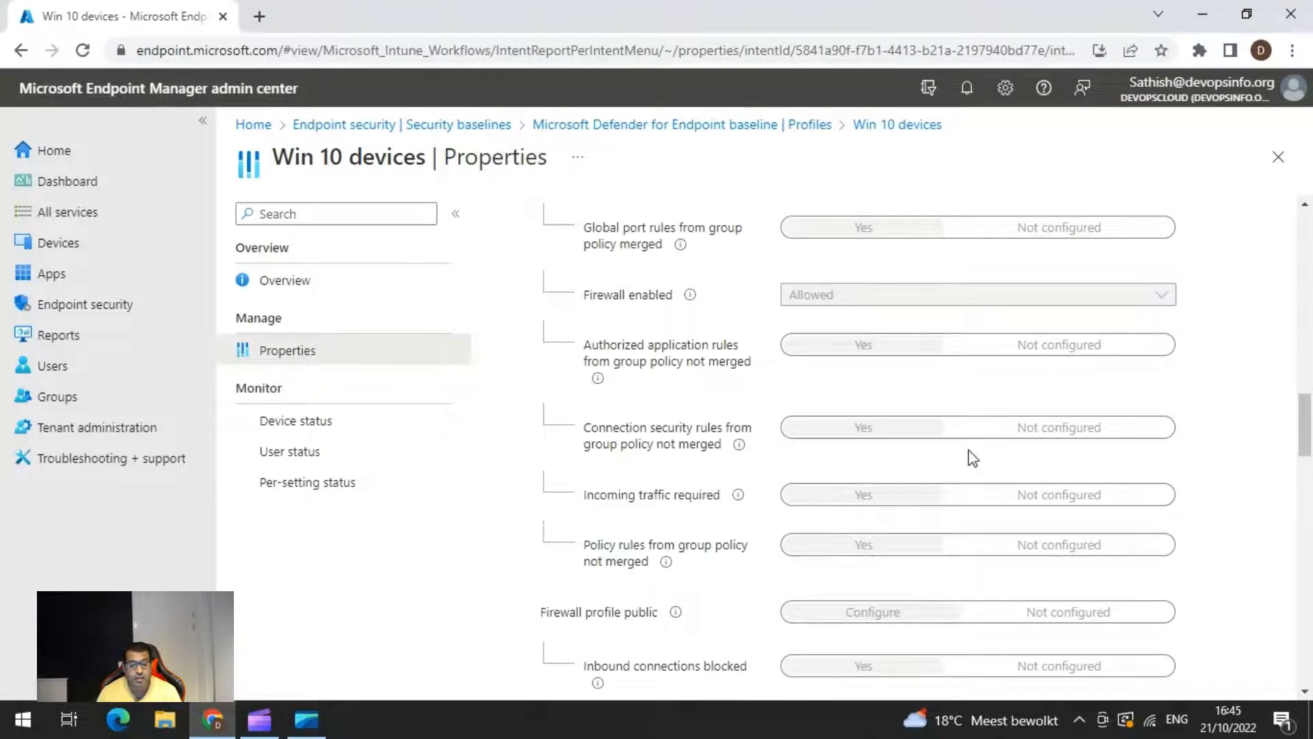
{"action": "scroll", "coordinate": [973, 457], "scroll_direction": "down", "scroll_amount": 3}
{"action": "scroll", "coordinate": [973, 456], "scroll_direction": "down", "scroll_amount": 3}
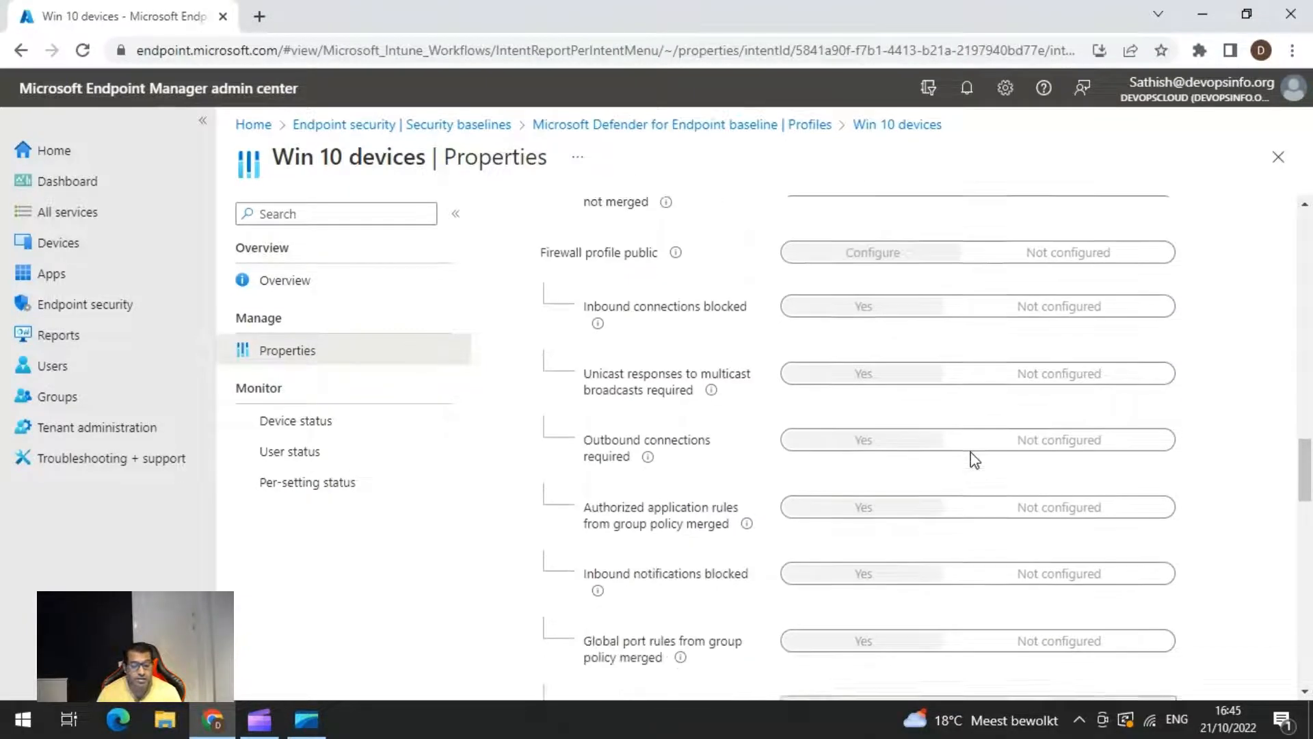
{"action": "scroll", "coordinate": [846, 490], "scroll_direction": "up", "scroll_amount": 3}
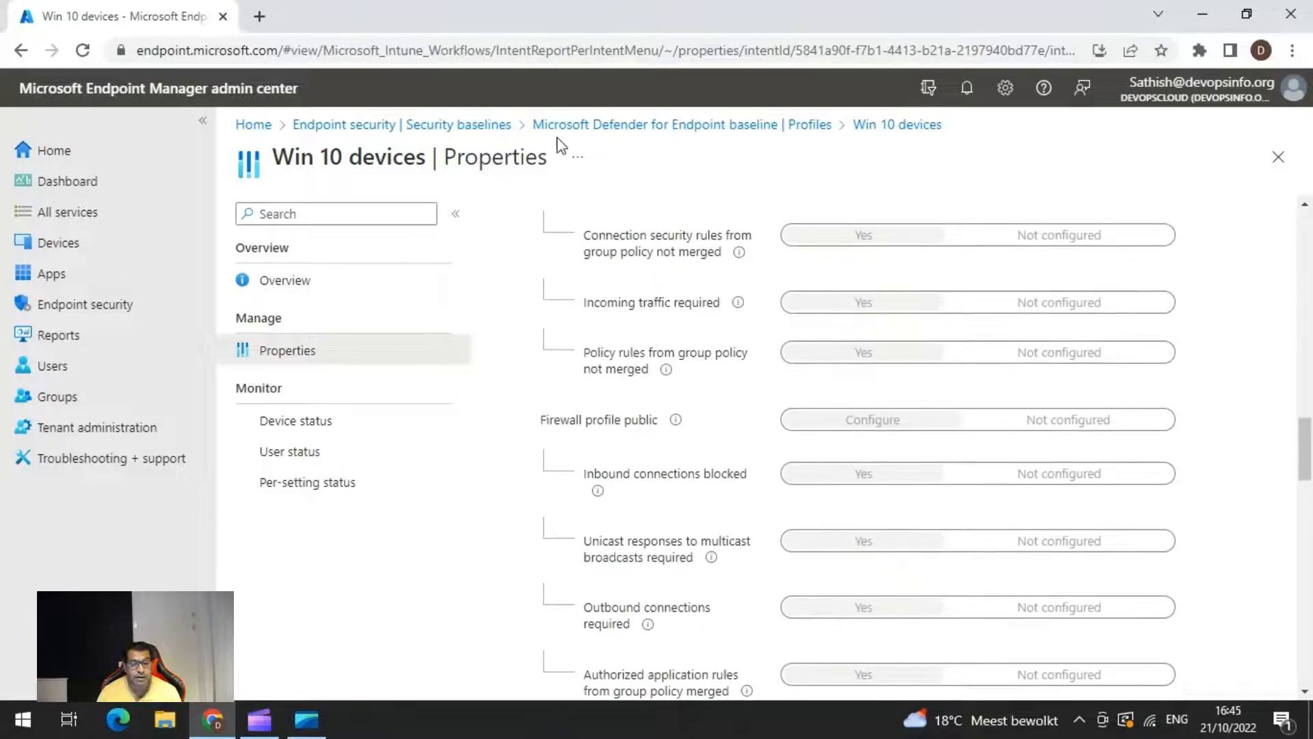
- Return to the security baselines, then view the Security tasks page of Endpoint security
{"action": "left_click", "coordinate": [434, 128]}
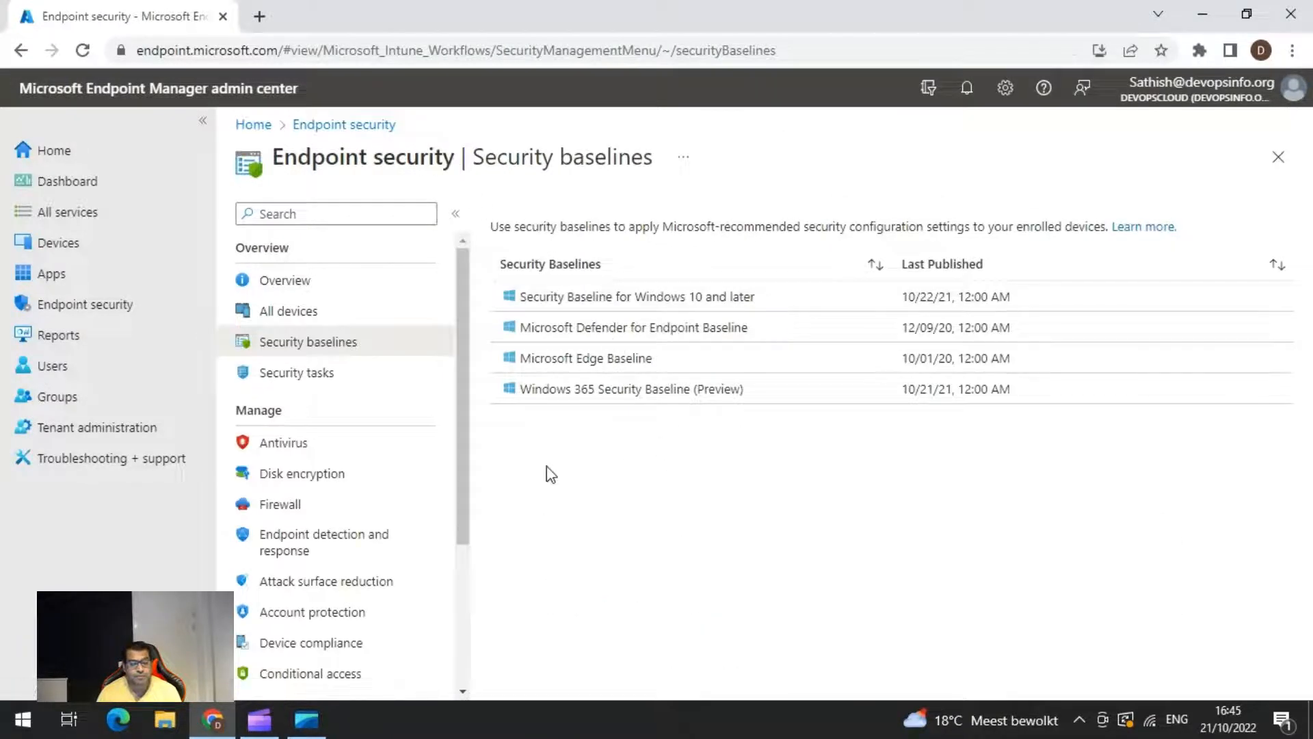
{"action": "left_click", "coordinate": [324, 378]}
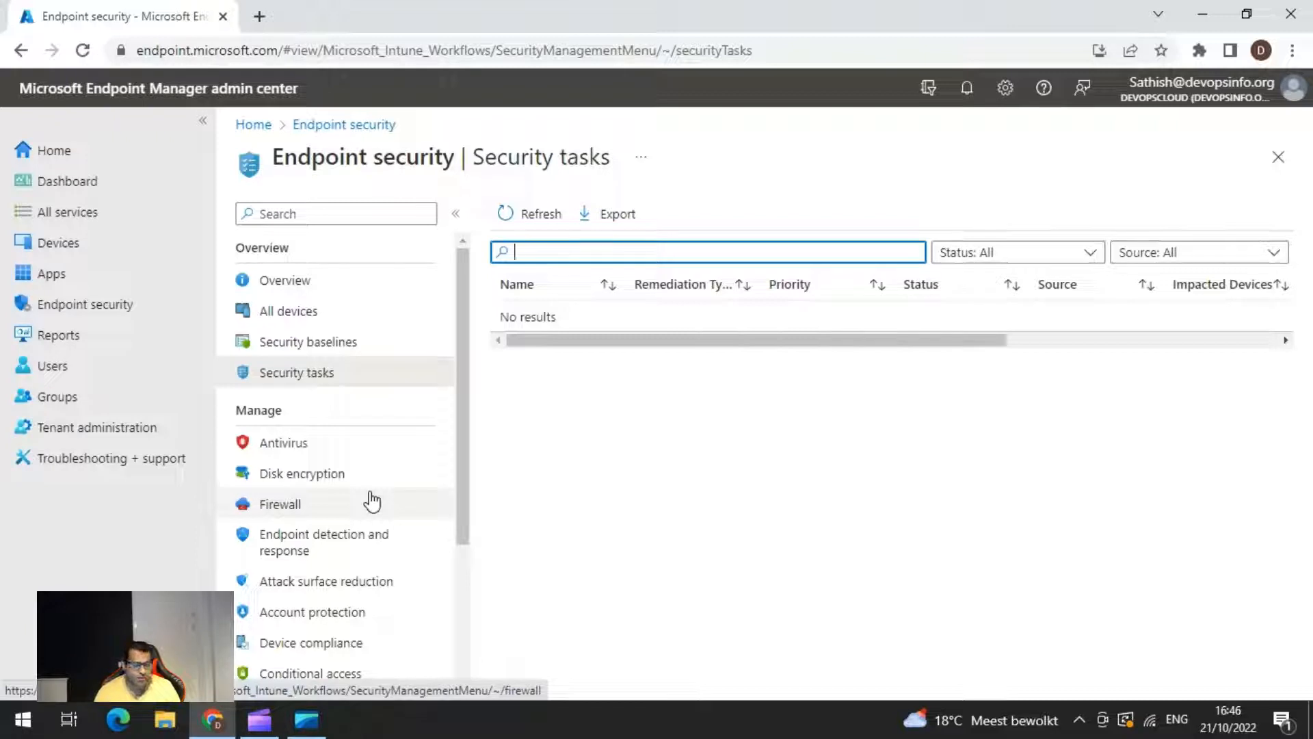
{"action": "scroll", "coordinate": [425, 461], "scroll_direction": "down", "scroll_amount": 3}
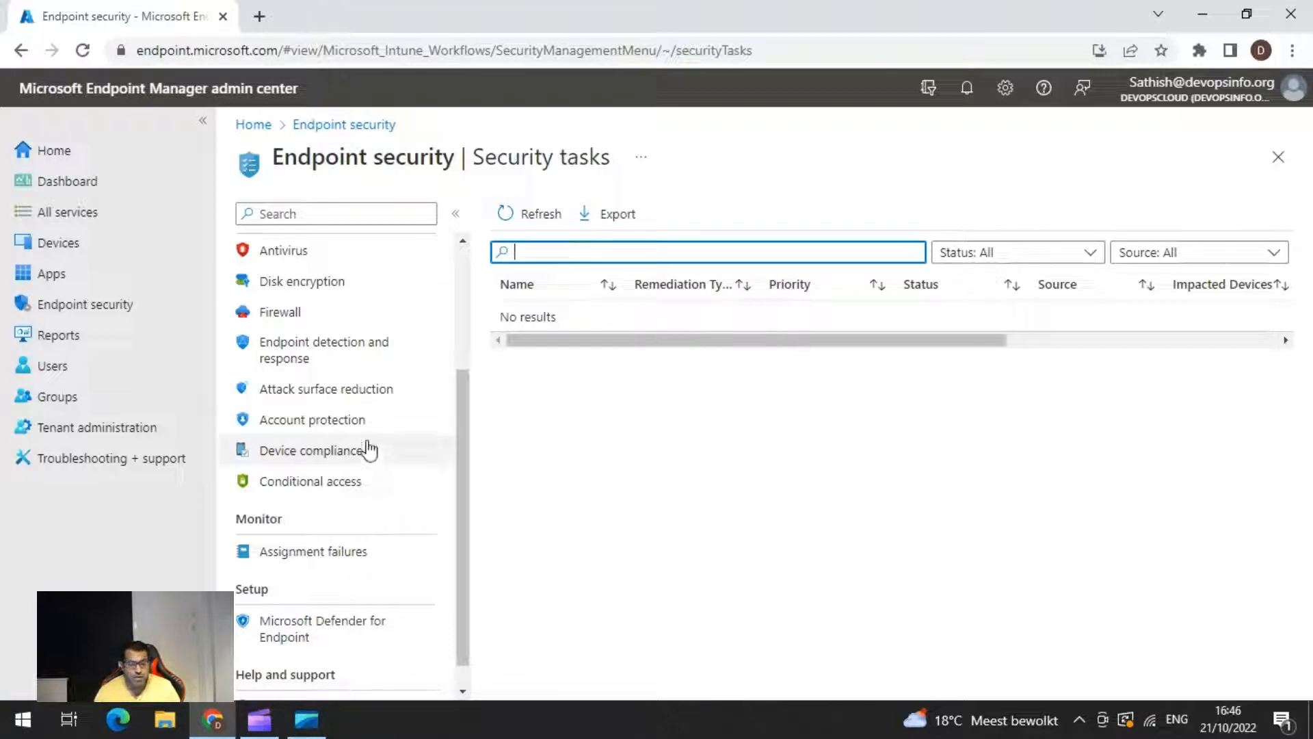
{"action": "scroll", "coordinate": [366, 447], "scroll_direction": "up", "scroll_amount": 2}
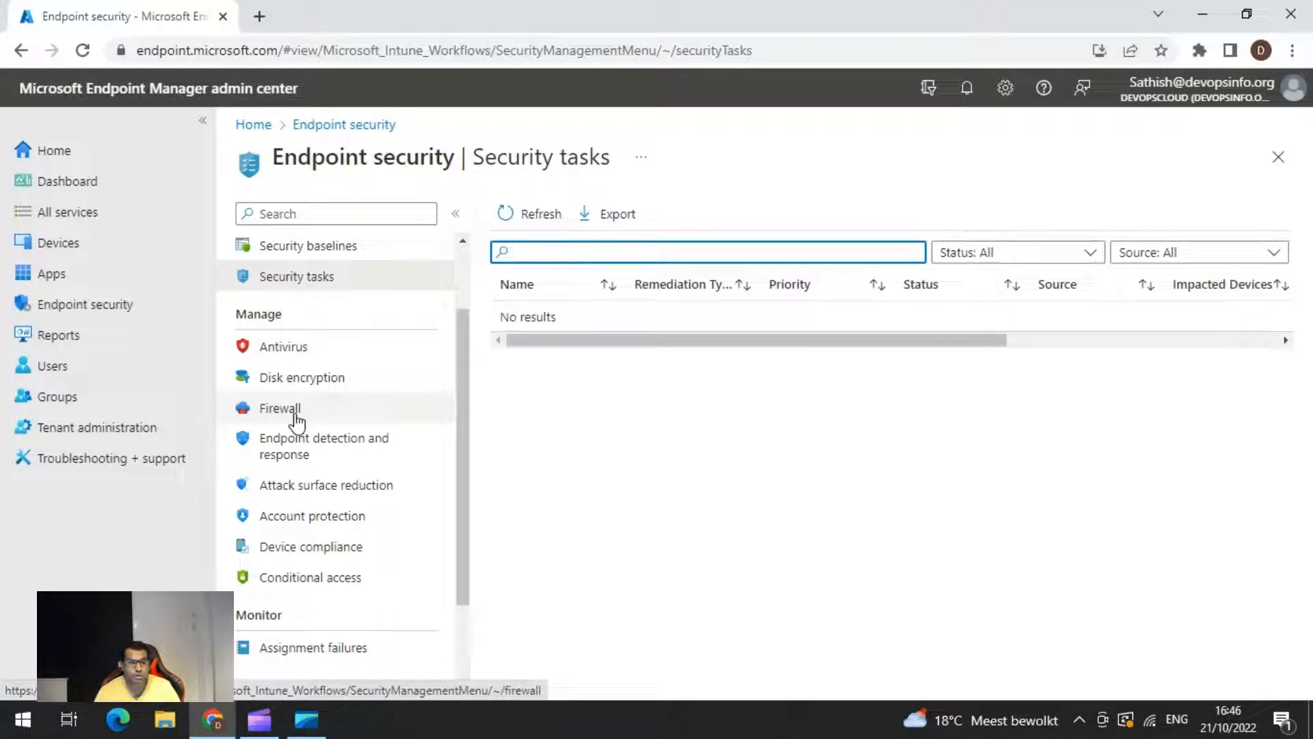
- Open the Win 10 devices policy from the Antivirus AV policies and view its device check-in report
{"action": "left_click", "coordinate": [297, 347]}
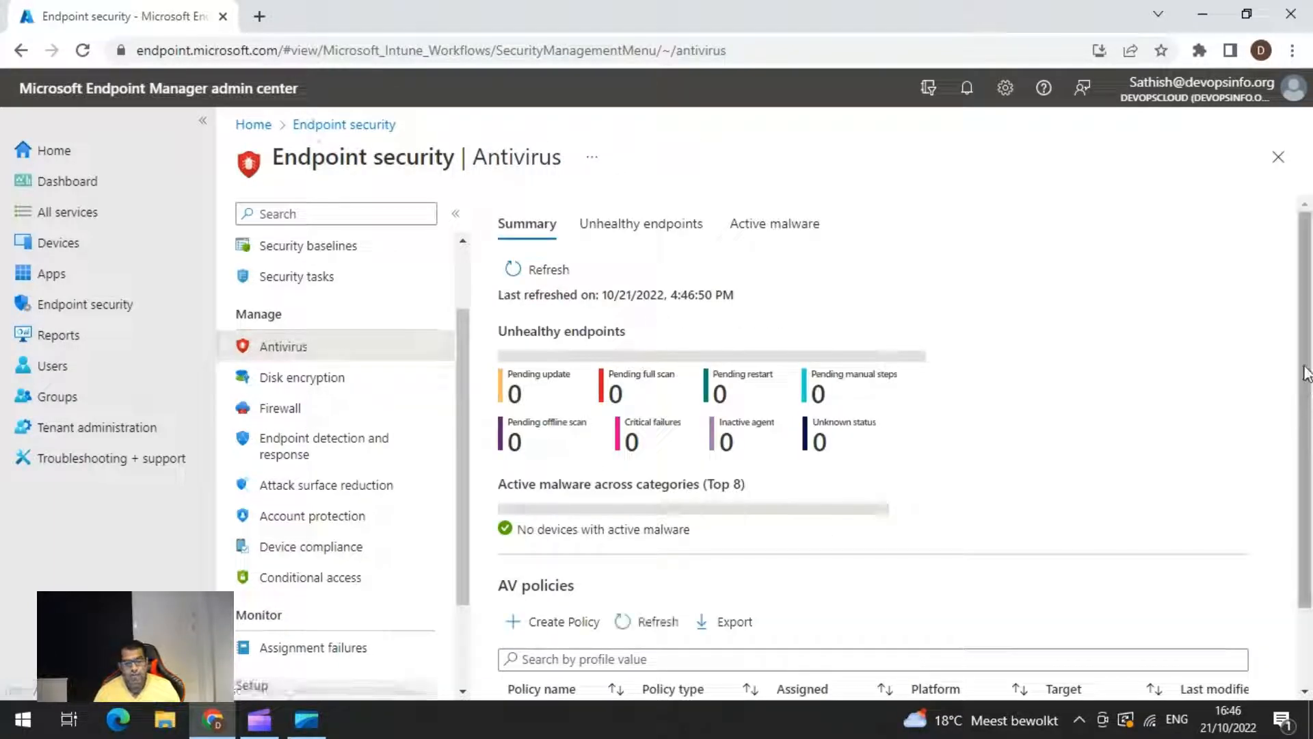
{"action": "left_click_drag", "start_coordinate": [1307, 406], "coordinate": [1309, 494]}
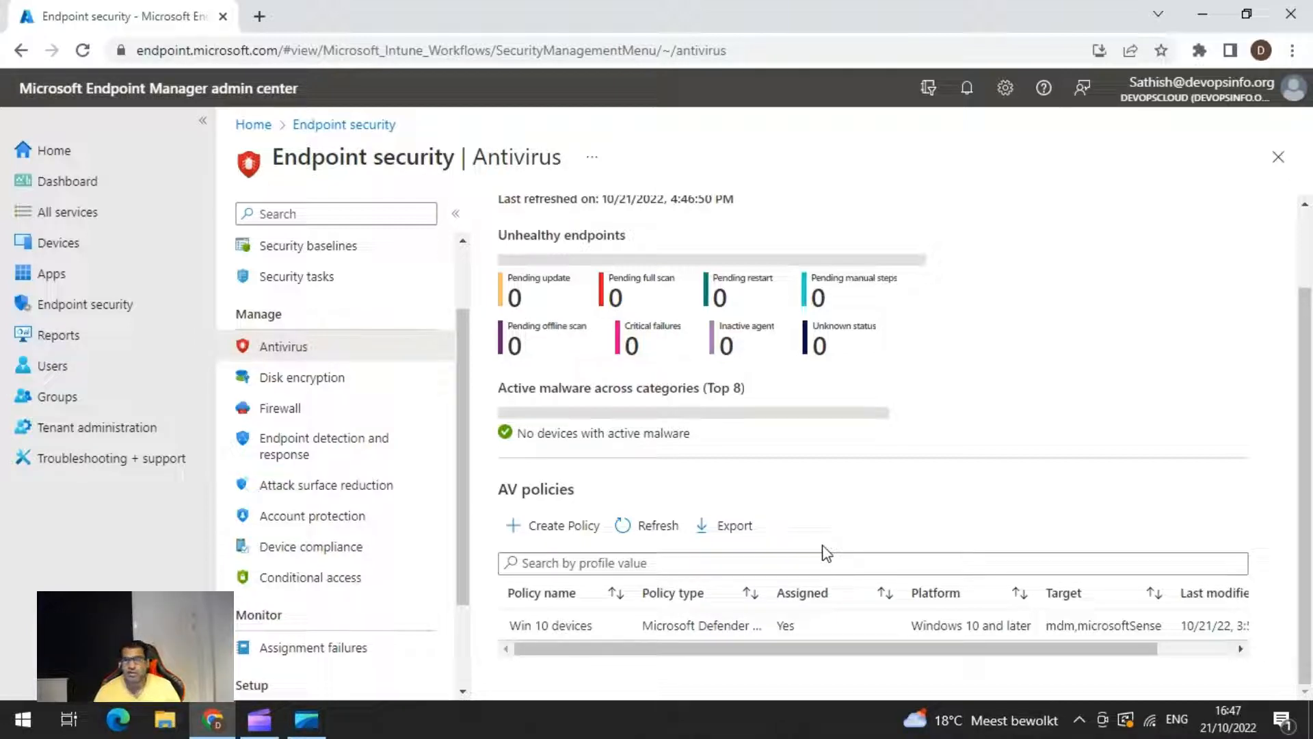
{"action": "left_click", "coordinate": [565, 639]}
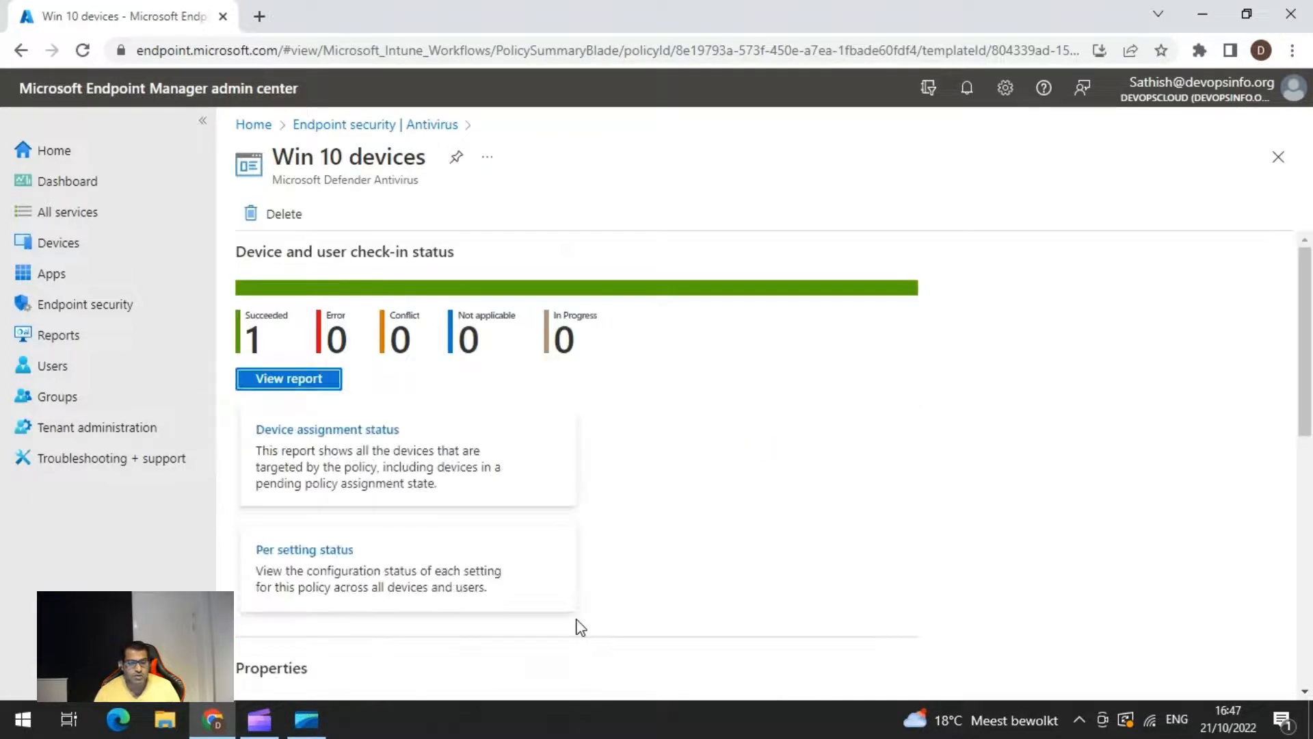
{"action": "left_click", "coordinate": [322, 384]}
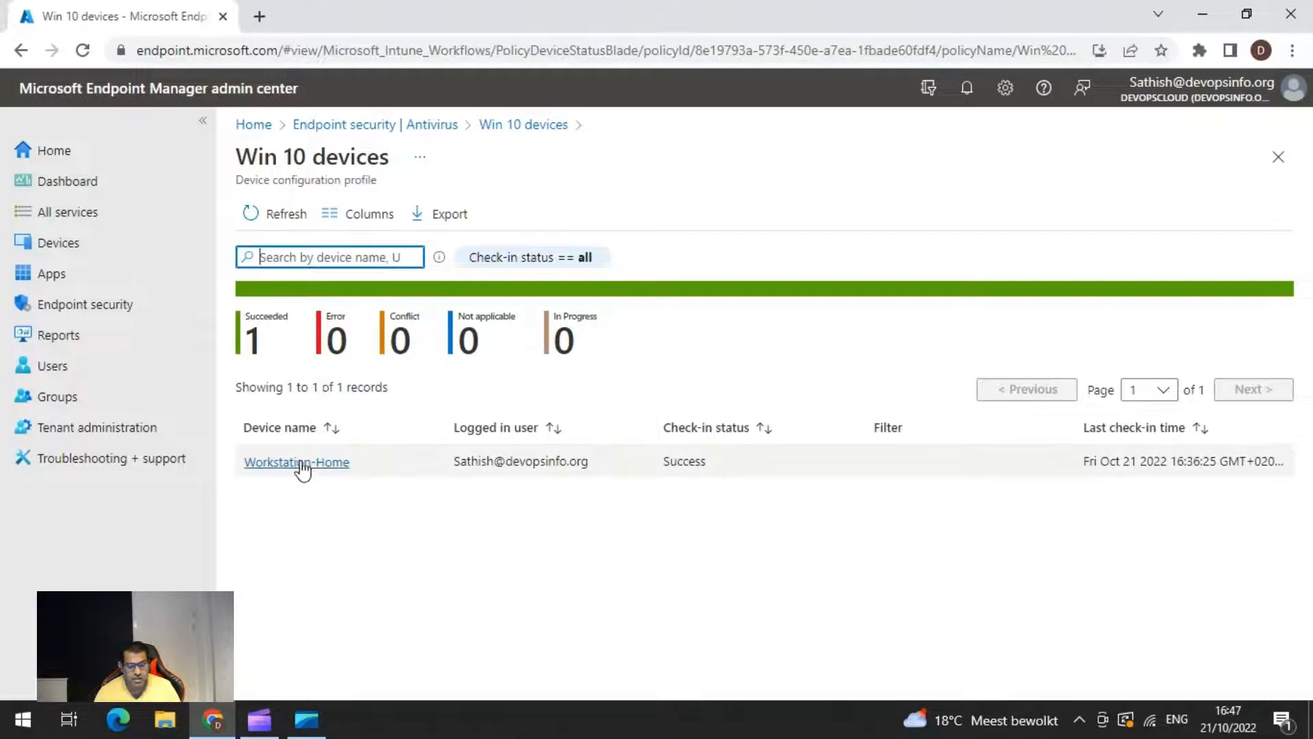
- Go back to the Antivirus page, reopen the Win 10 devices policy and expand its Defender configuration settings
{"action": "left_click", "coordinate": [515, 130]}
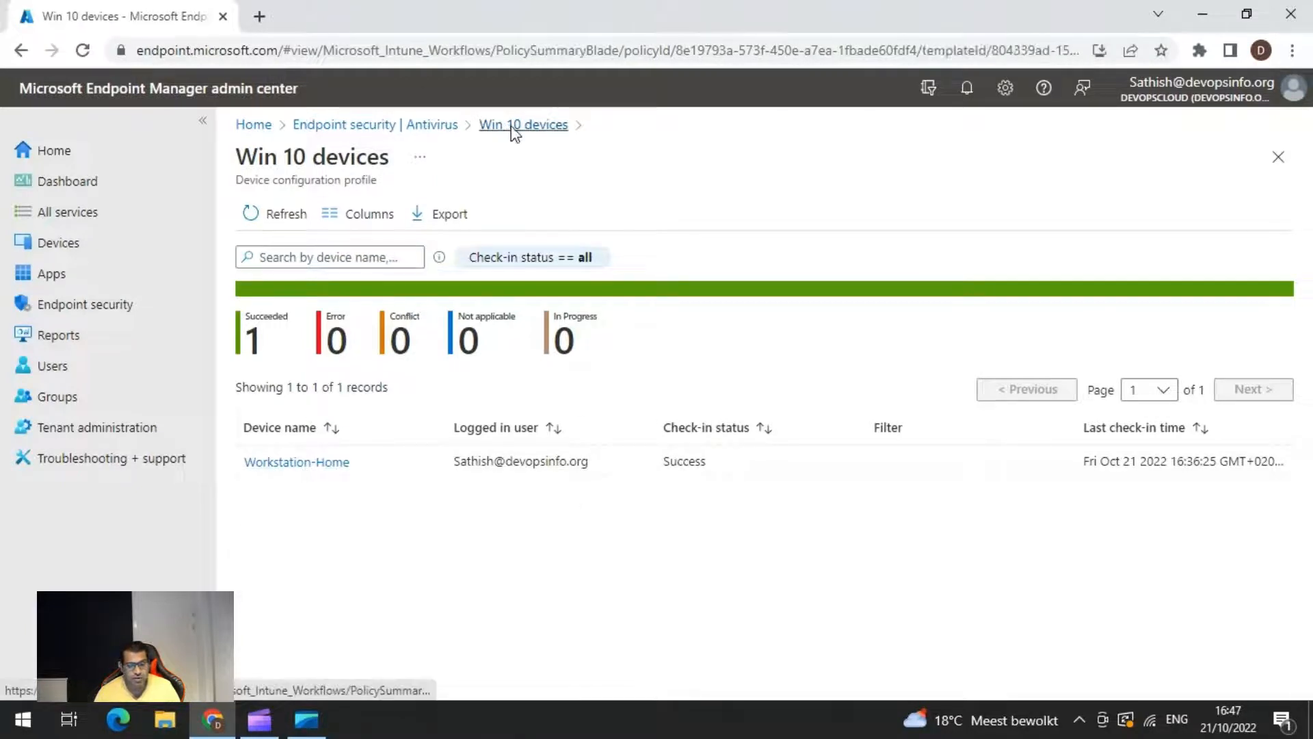
{"action": "left_click", "coordinate": [355, 129]}
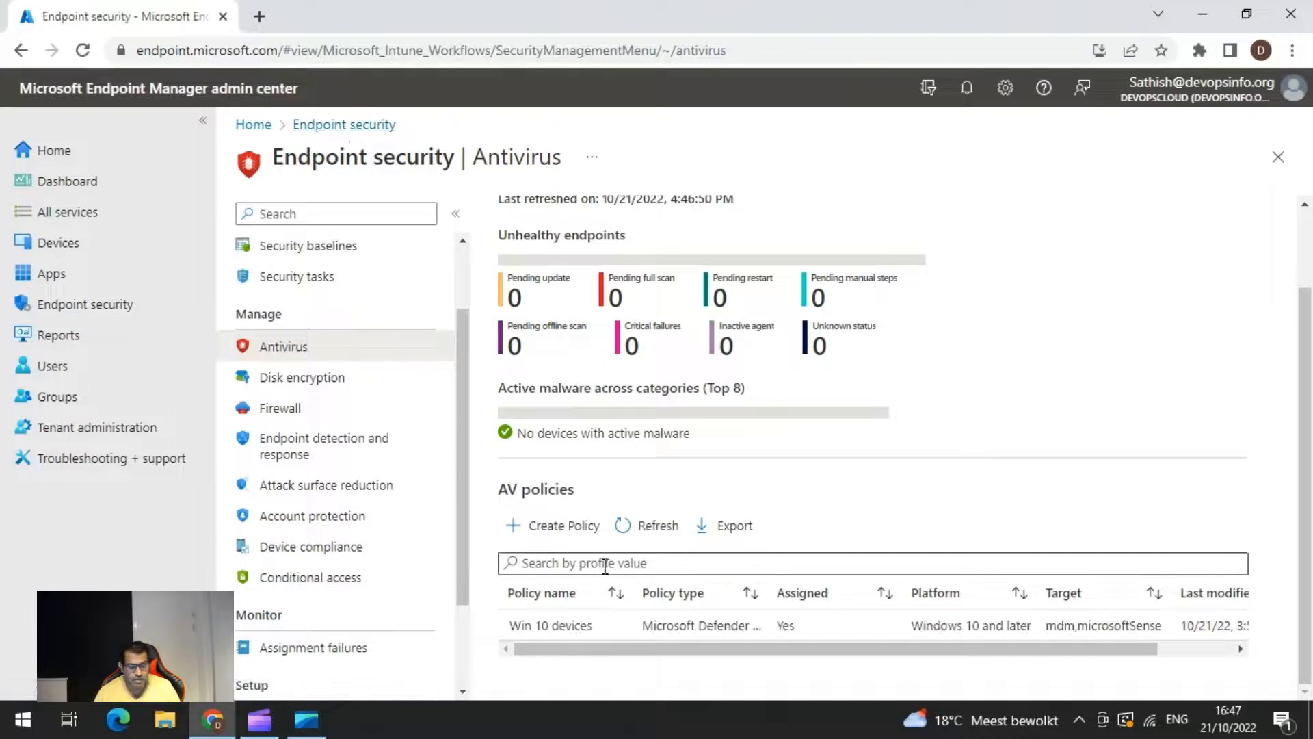
{"action": "left_click", "coordinate": [573, 627]}
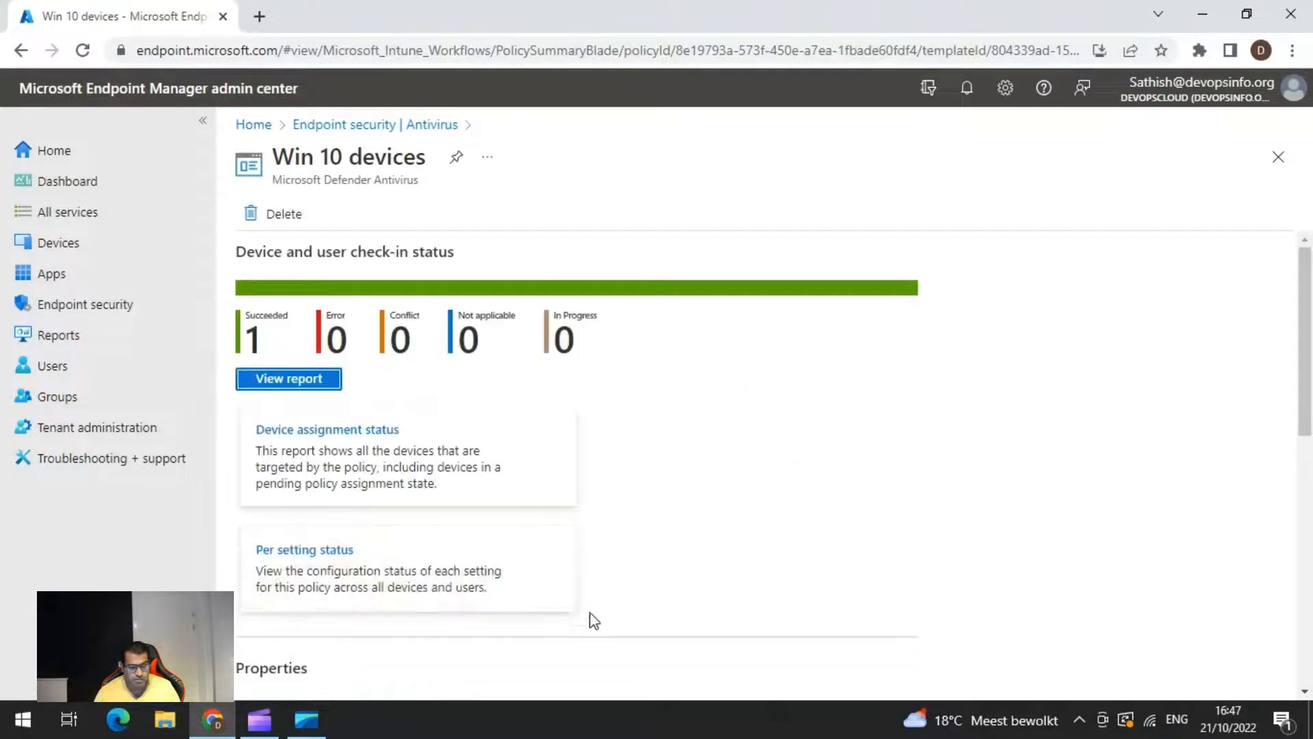
{"action": "scroll", "coordinate": [405, 517], "scroll_direction": "down", "scroll_amount": 3}
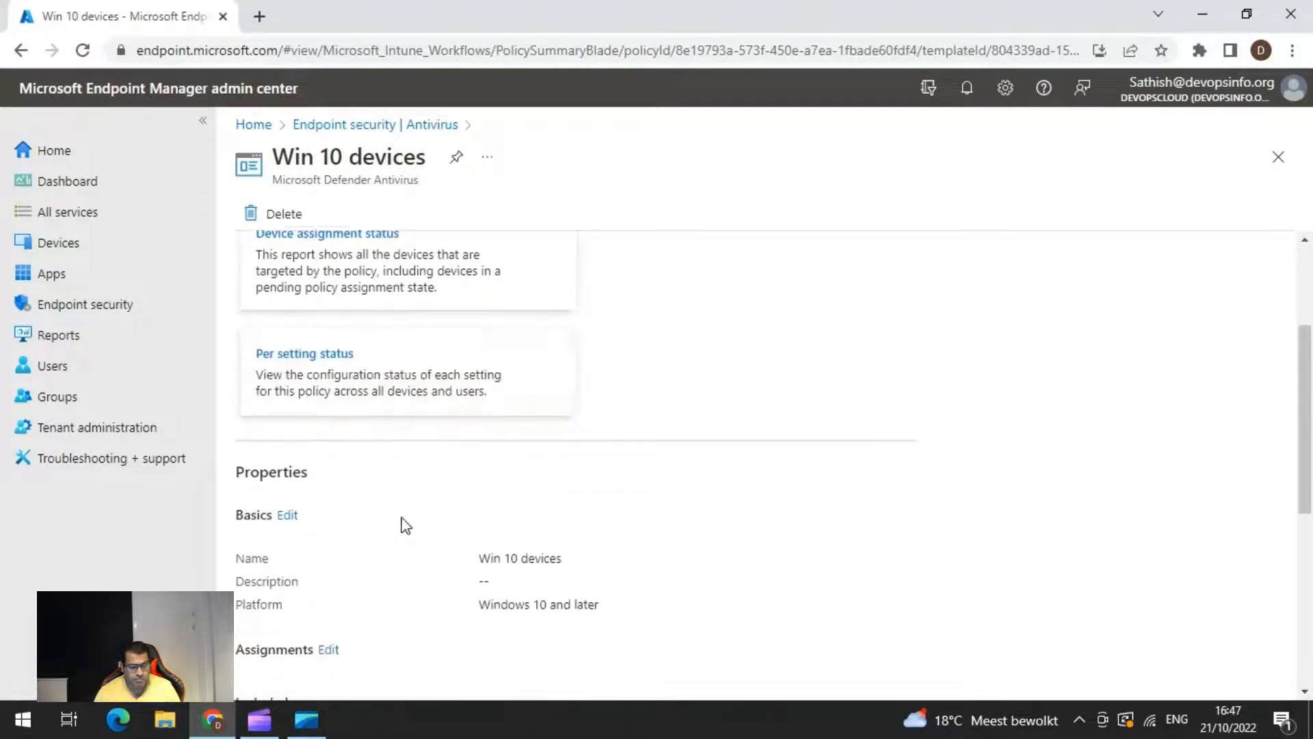
{"action": "scroll", "coordinate": [406, 525], "scroll_direction": "down", "scroll_amount": 6}
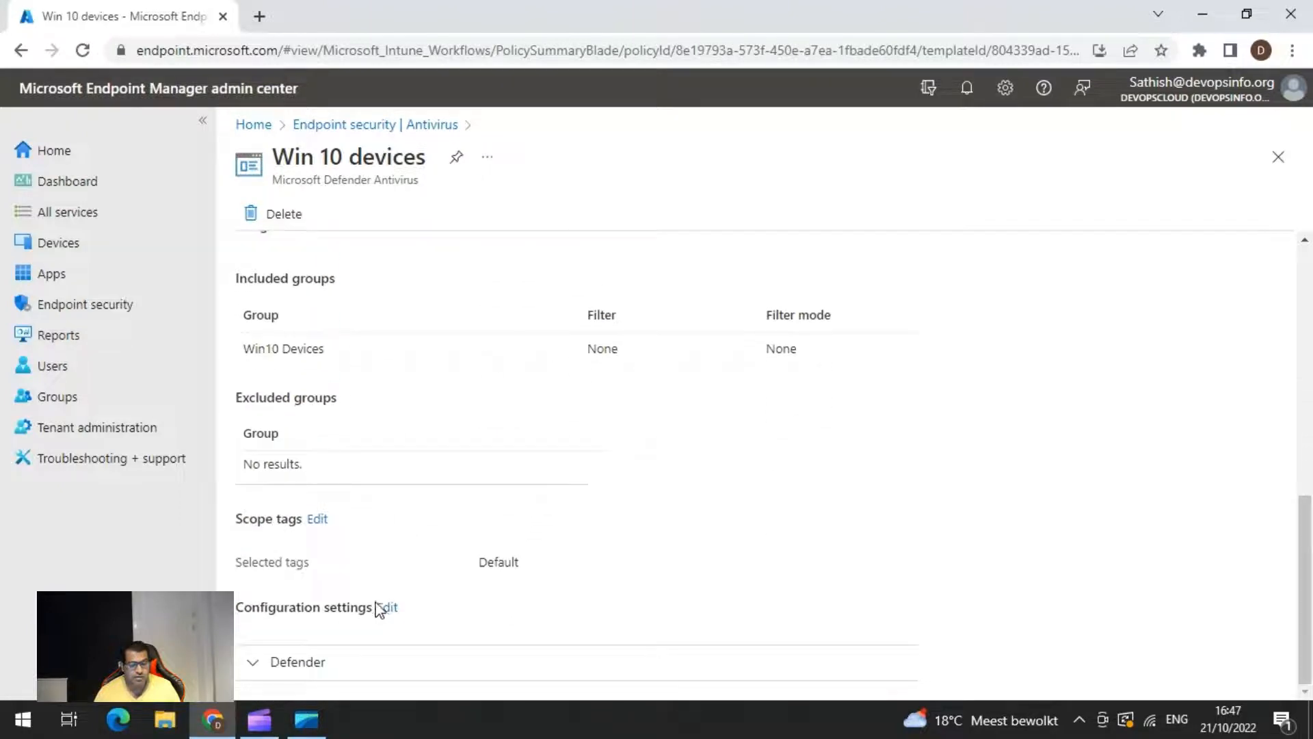
{"action": "left_click", "coordinate": [294, 662]}
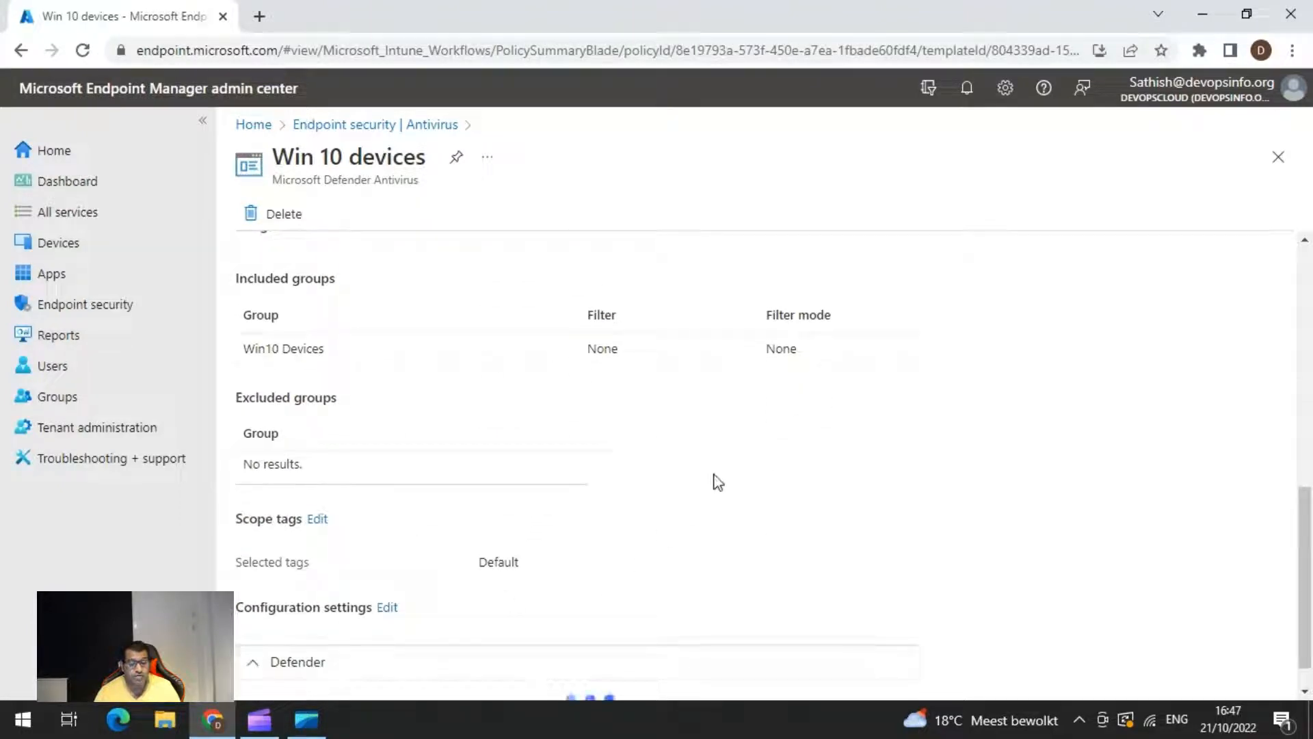
- Review the Defender configuration settings of the antivirus policy, including cloud protection, email scanning, removable drive scanning and real-time monitoring
{"action": "scroll", "coordinate": [717, 482], "scroll_direction": "down", "scroll_amount": 5}
{"action": "scroll", "coordinate": [658, 470], "scroll_direction": "up", "scroll_amount": 3}
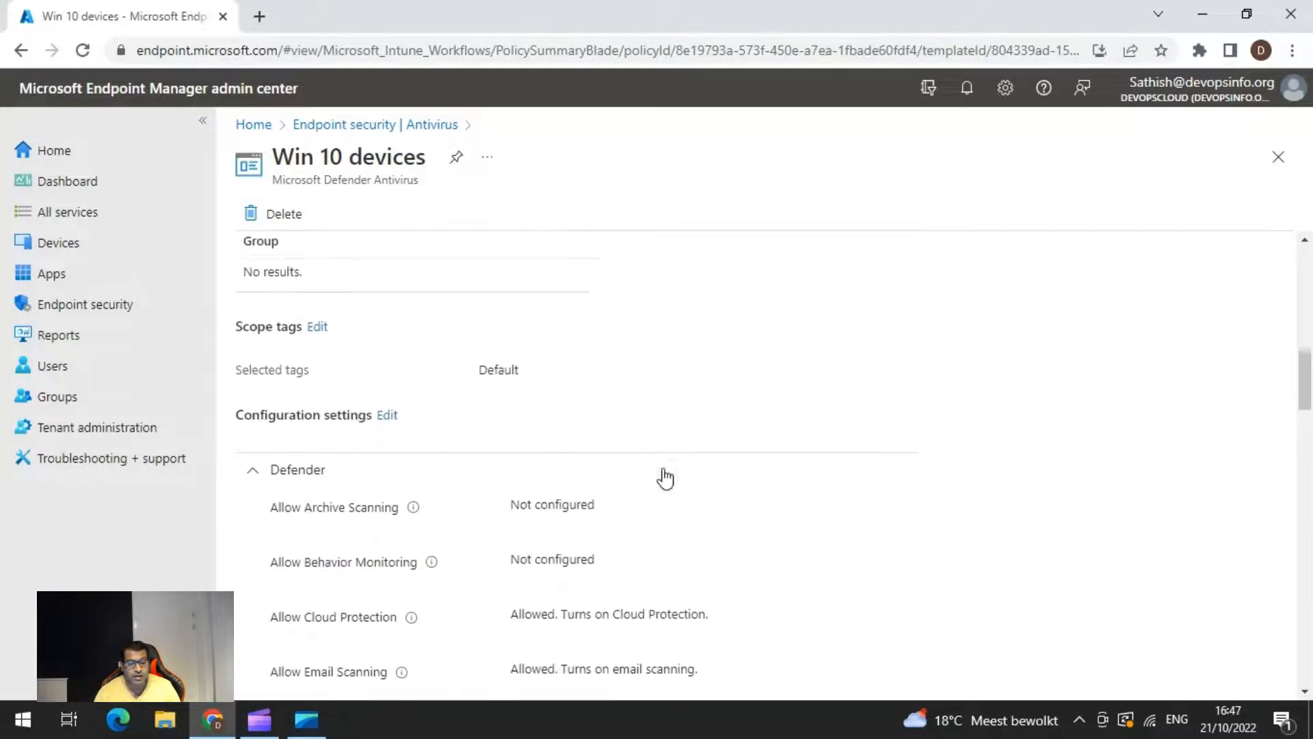
{"action": "scroll", "coordinate": [663, 475], "scroll_direction": "down", "scroll_amount": 1}
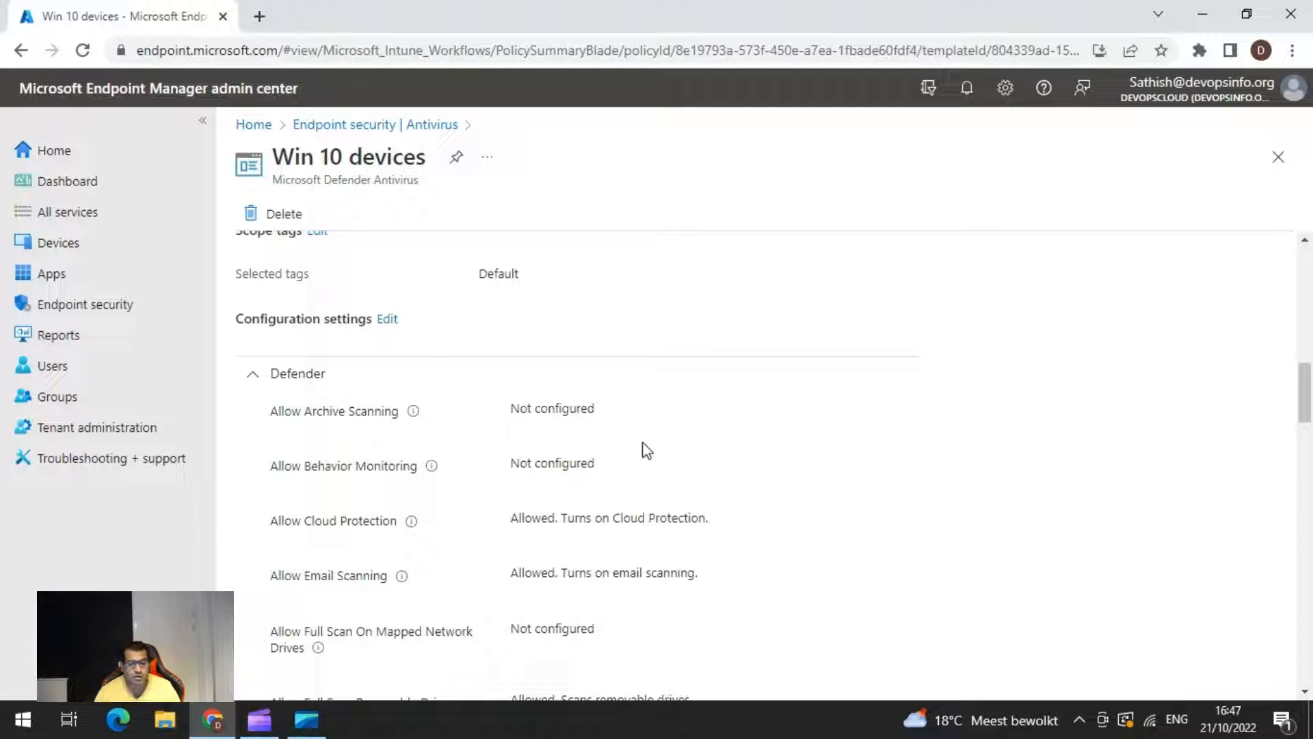
{"action": "scroll", "coordinate": [649, 451], "scroll_direction": "down", "scroll_amount": 1}
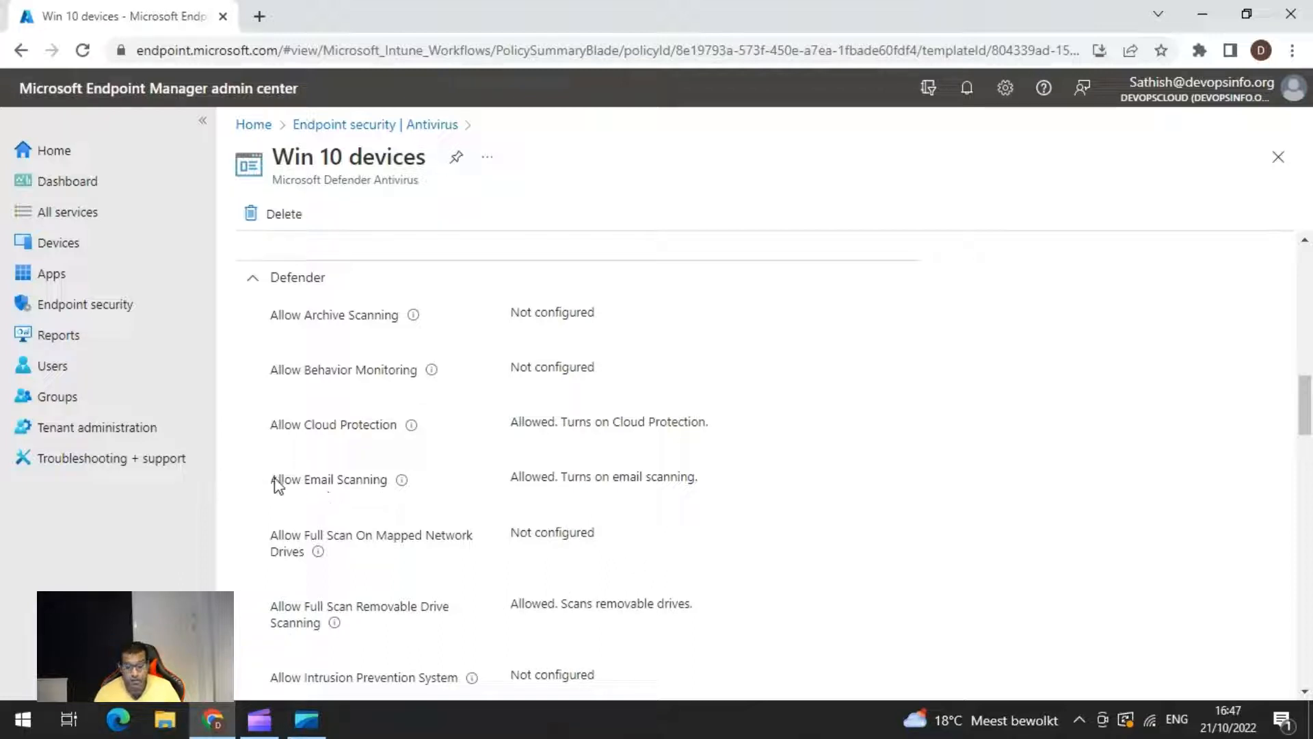
{"action": "mouse_move", "coordinate": [401, 481]}
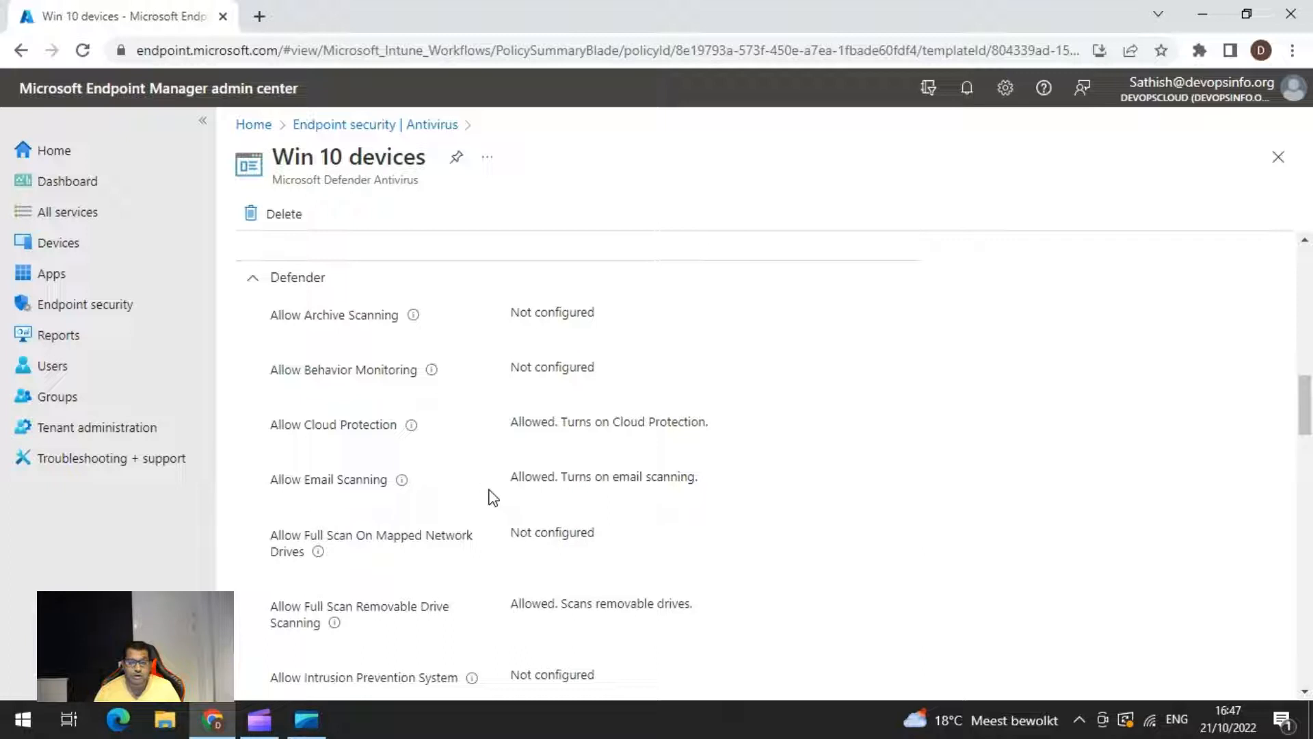
{"action": "scroll", "coordinate": [549, 549], "scroll_direction": "down", "scroll_amount": 2}
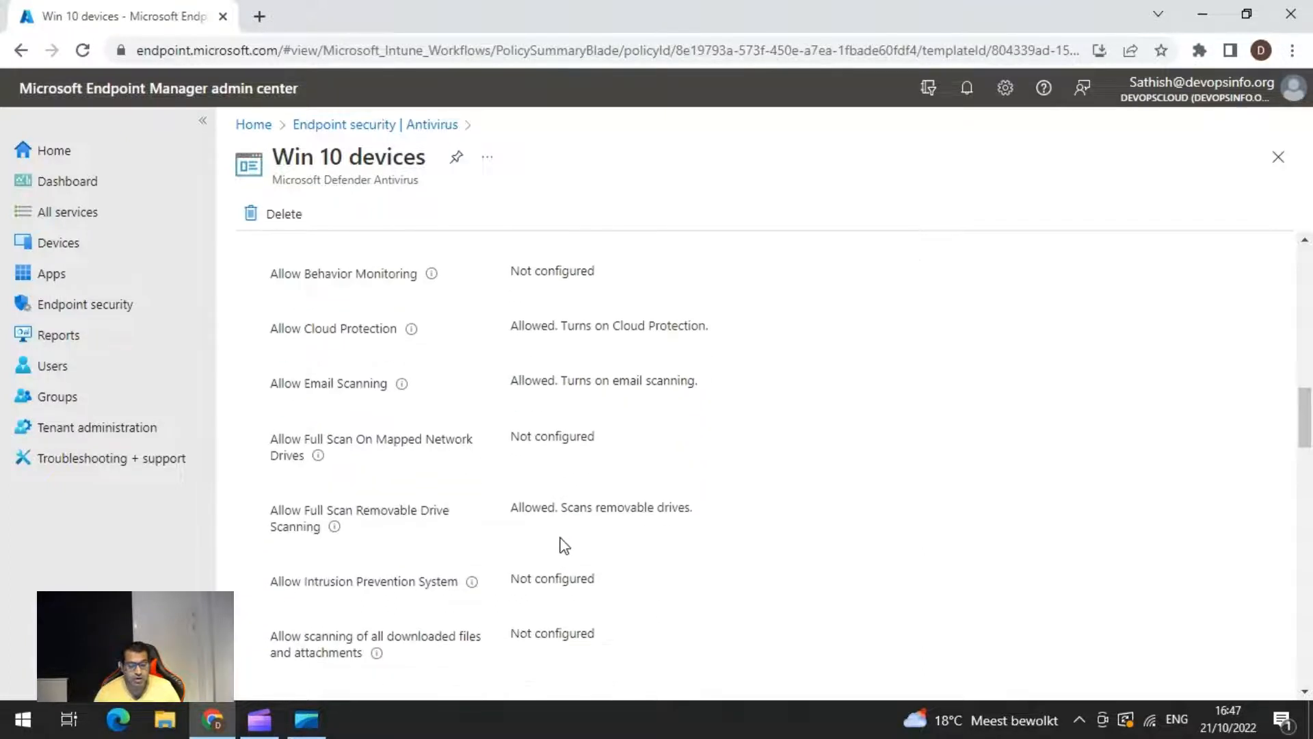
{"action": "scroll", "coordinate": [566, 540], "scroll_direction": "down", "scroll_amount": 4}
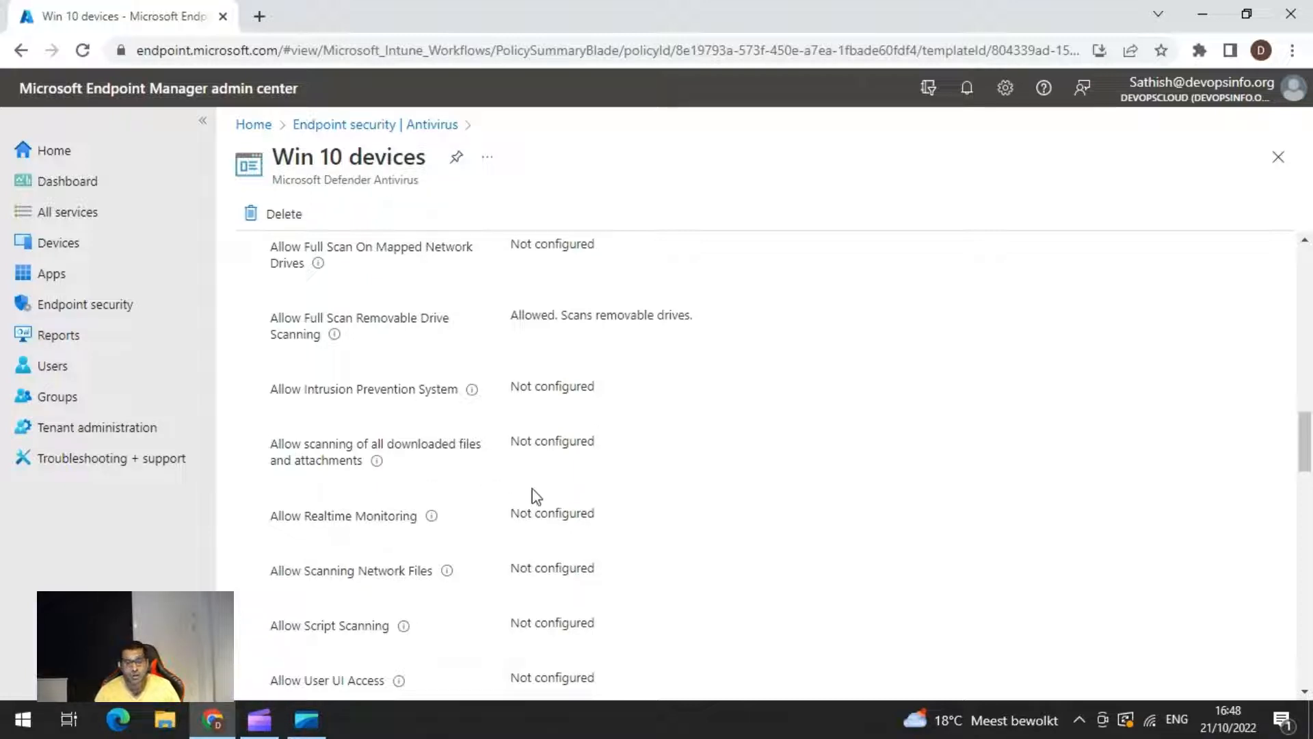
{"action": "scroll", "coordinate": [556, 497], "scroll_direction": "down", "scroll_amount": 1}
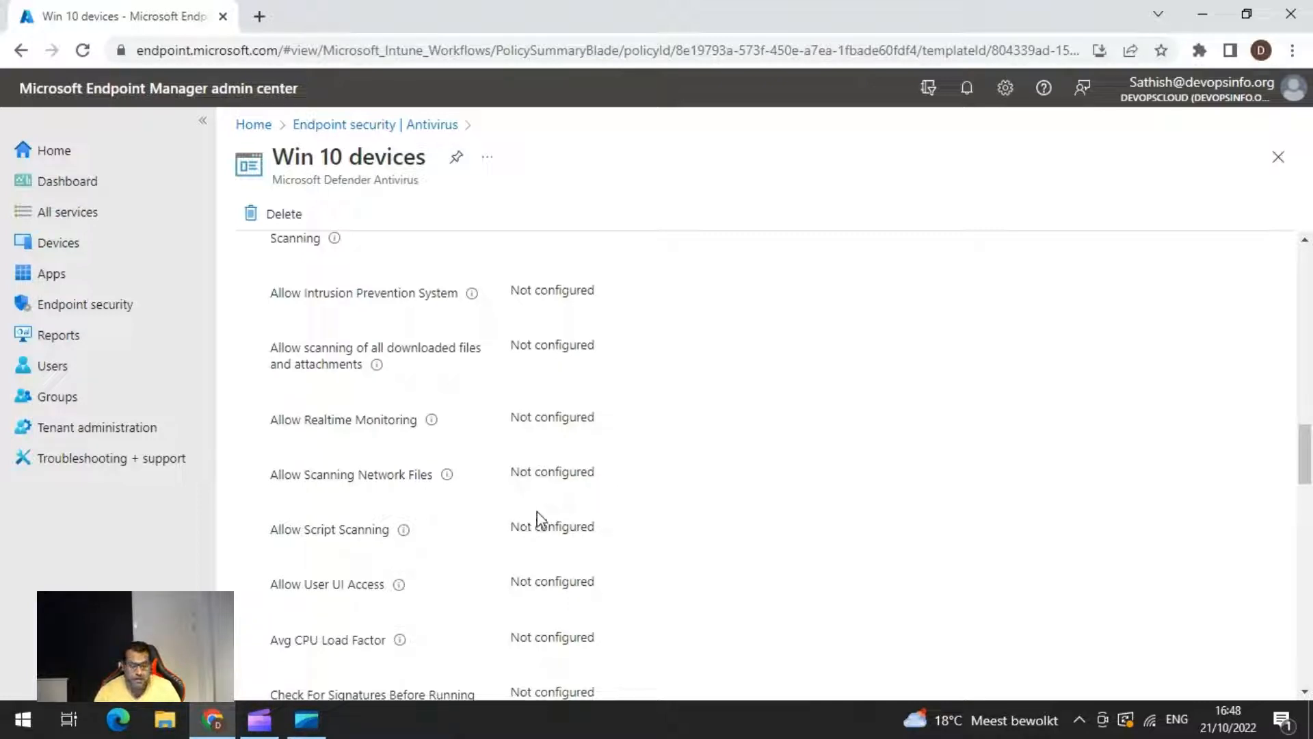
{"action": "scroll", "coordinate": [536, 523], "scroll_direction": "down", "scroll_amount": 4}
{"action": "scroll", "coordinate": [537, 520], "scroll_direction": "up", "scroll_amount": 7}
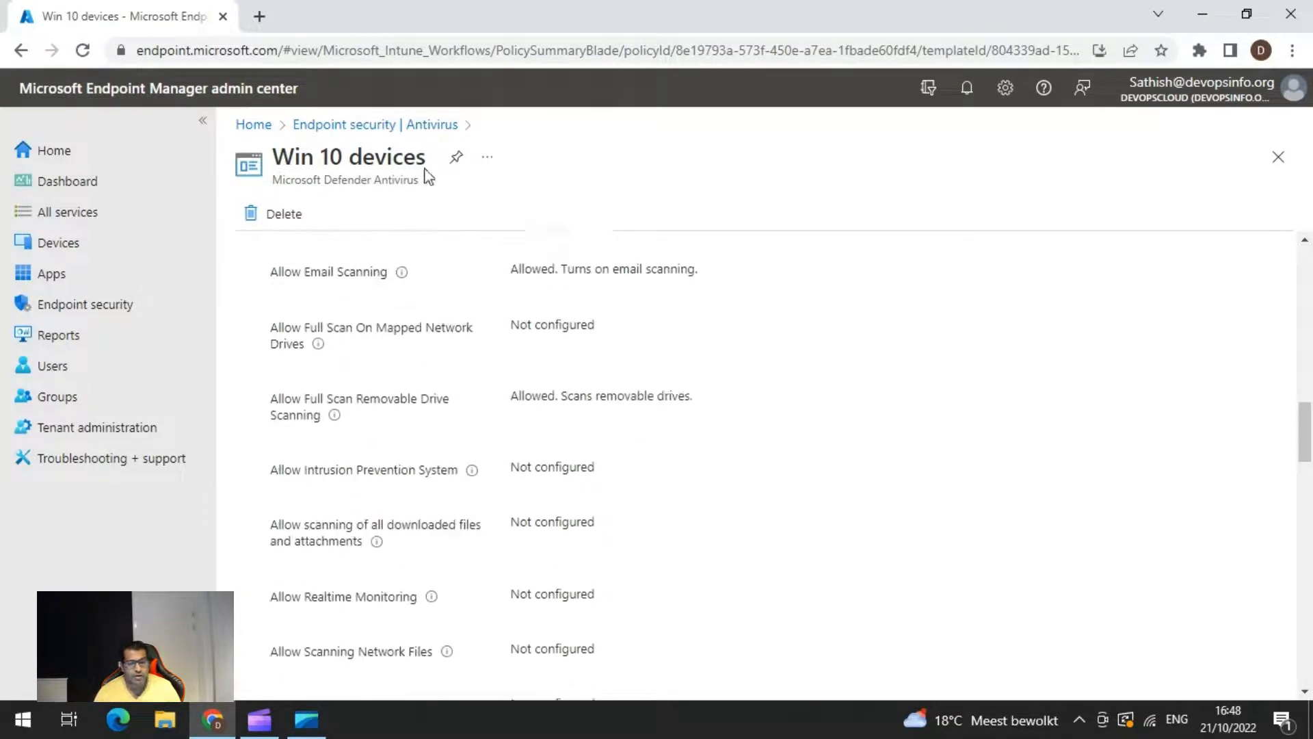
- Return to the Antivirus overview and view the list of unhealthy endpoints
{"action": "left_click", "coordinate": [365, 128]}
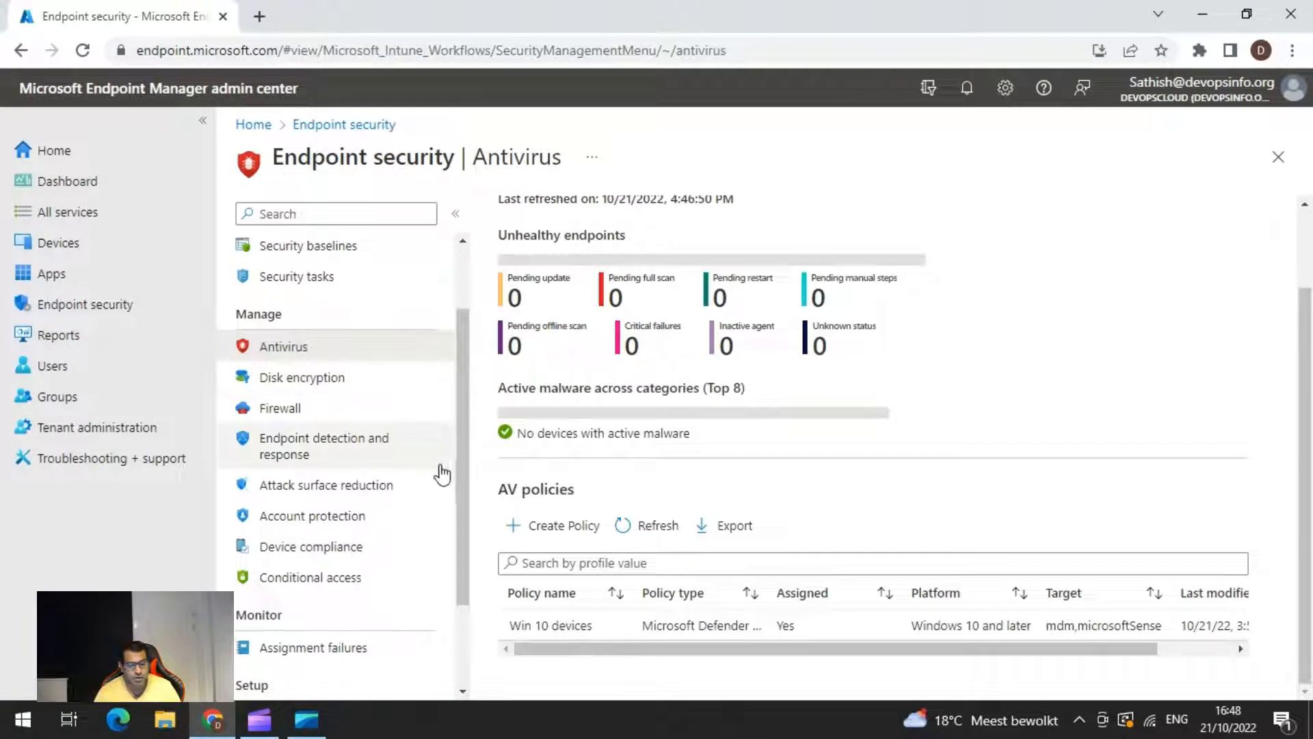
{"action": "scroll", "coordinate": [932, 372], "scroll_direction": "up", "scroll_amount": 2}
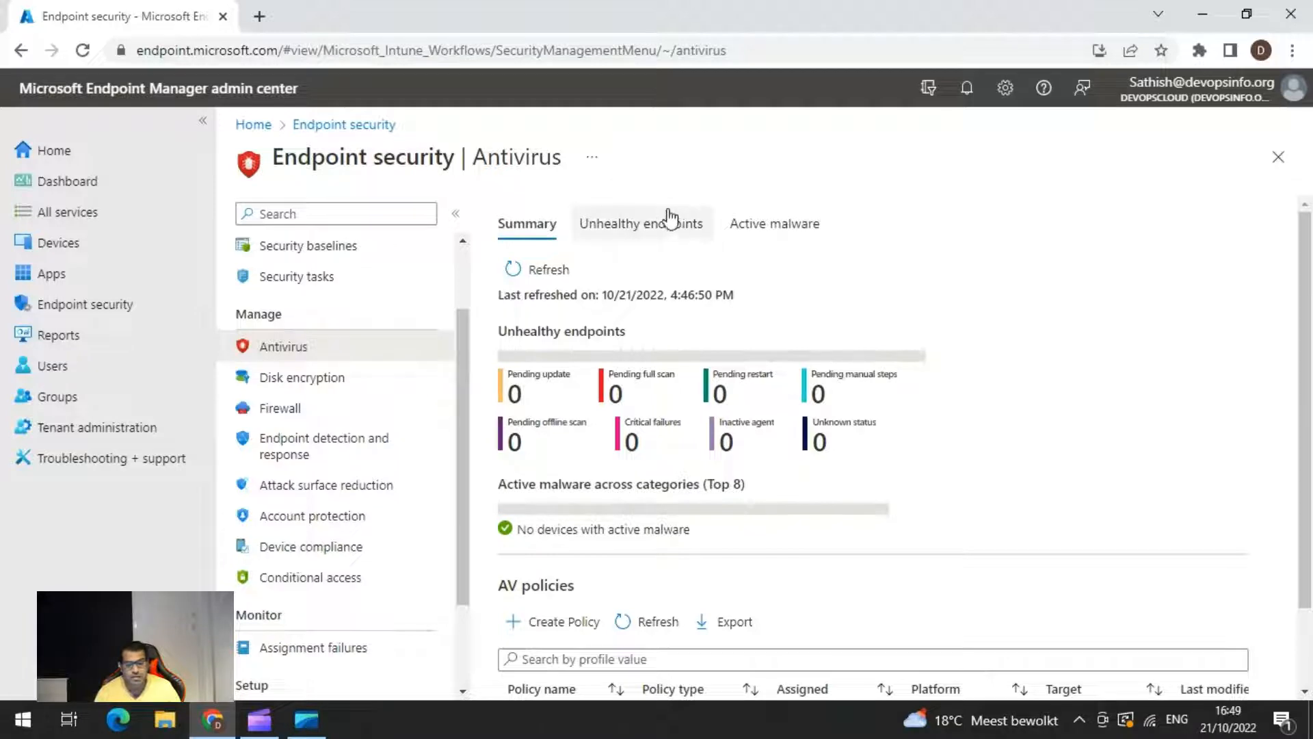
{"action": "left_click", "coordinate": [656, 235]}
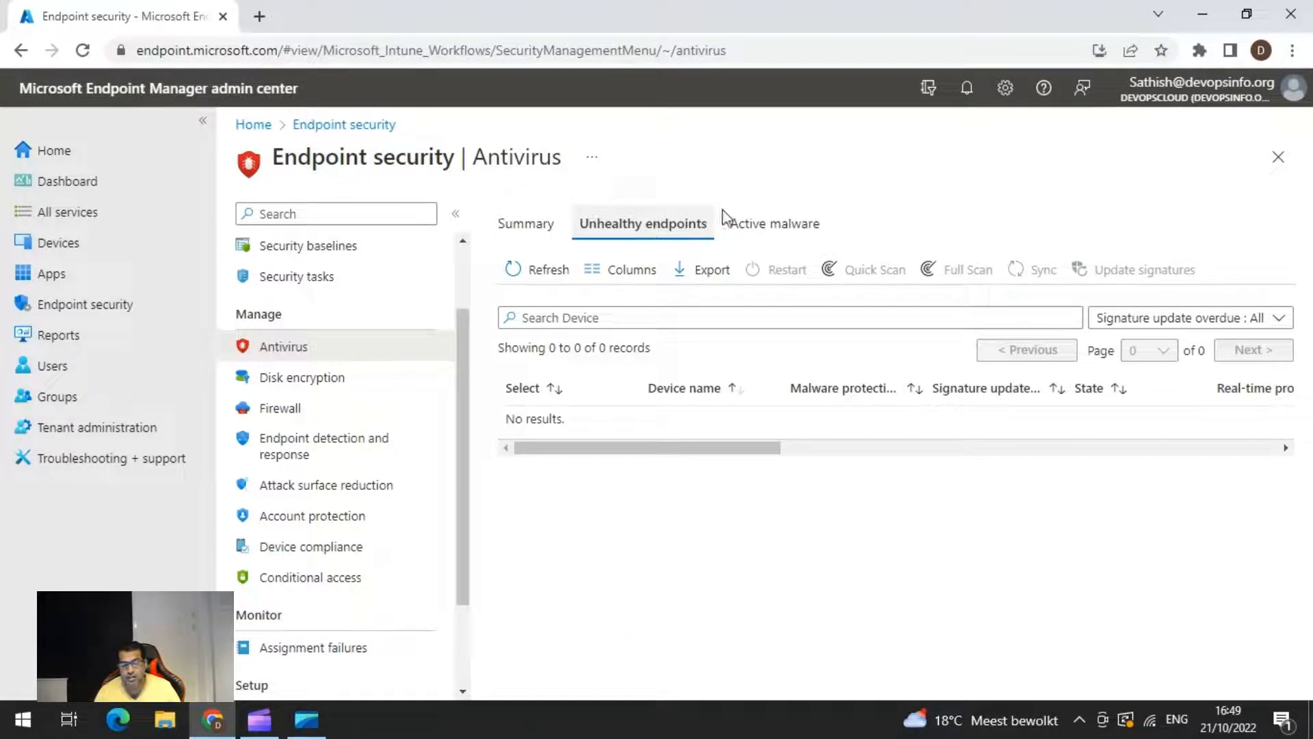
- View the active malware list, and open the Win 10 BitLocker policy under Disk encryption
{"action": "left_click", "coordinate": [785, 231]}
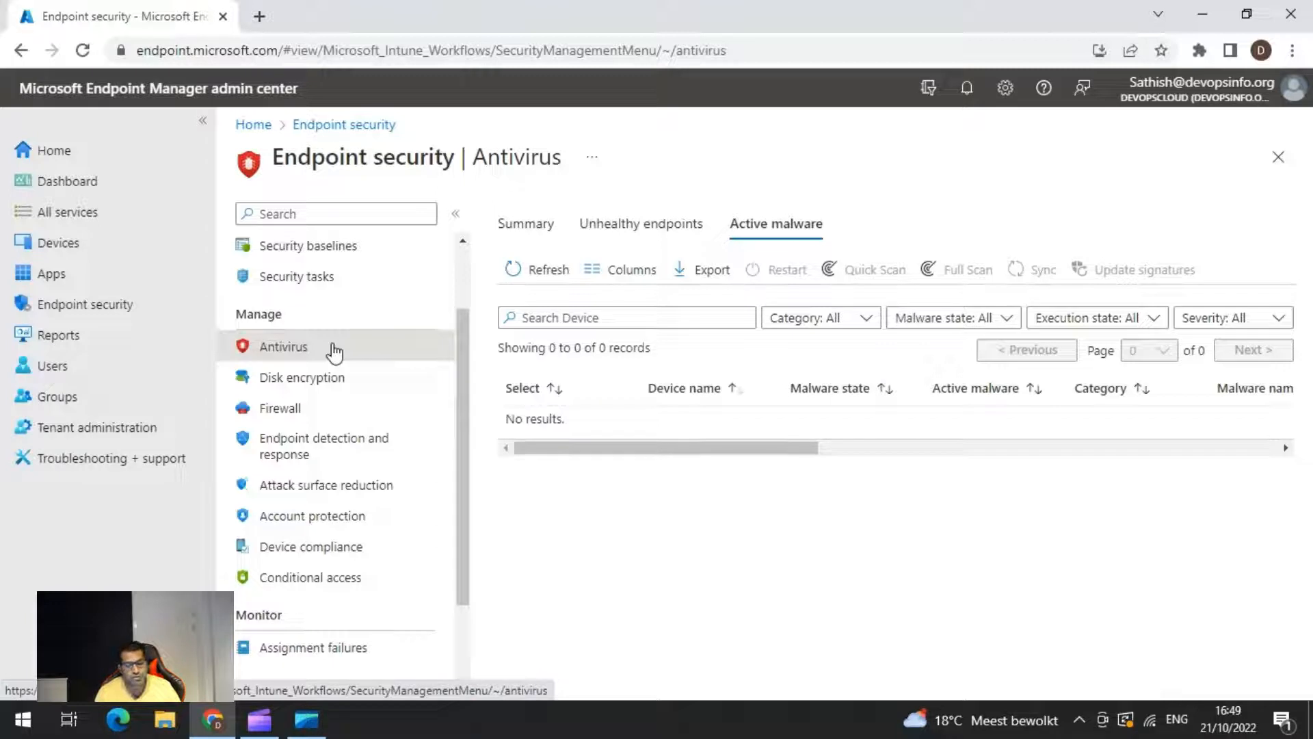
{"action": "left_click", "coordinate": [335, 398]}
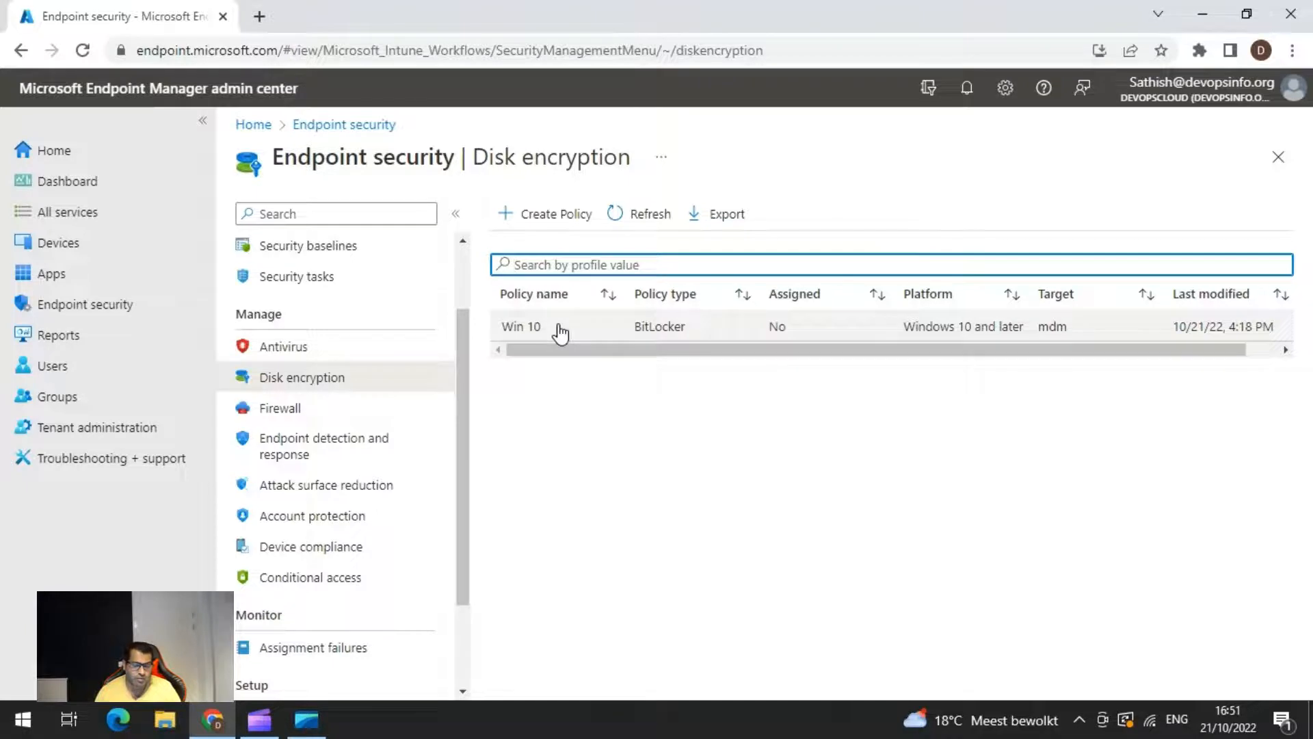
{"action": "left_click", "coordinate": [558, 332]}
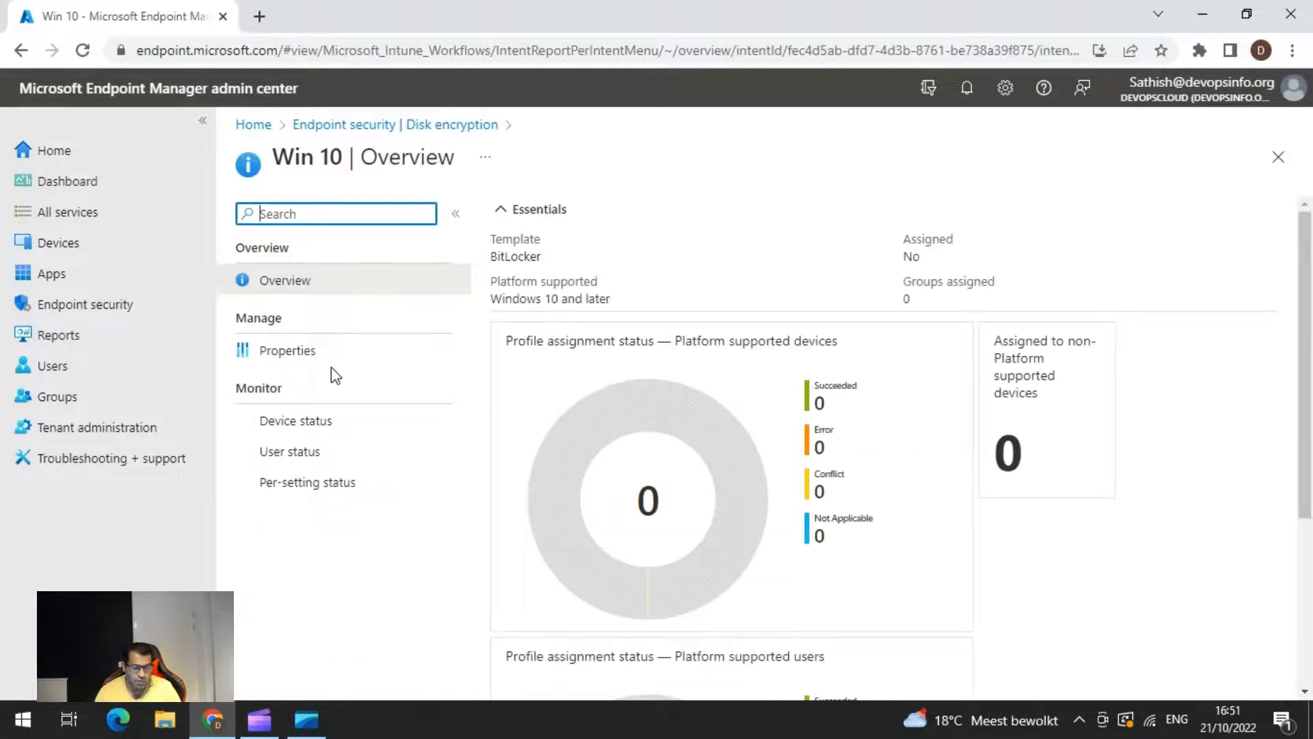
- Expand the BitLocker base settings in the policy's properties and read the description of full disk encryption for OS and fixed data drives
{"action": "left_click", "coordinate": [290, 353]}
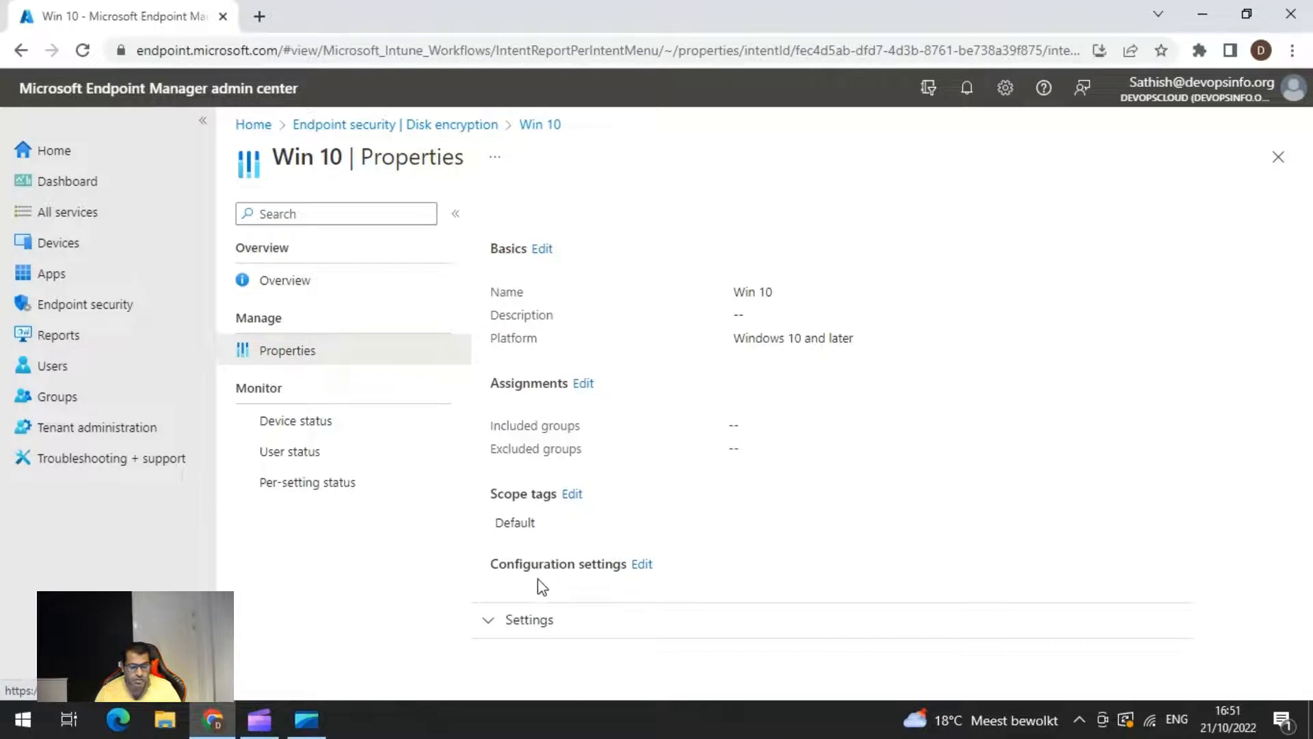
{"action": "left_click", "coordinate": [492, 619]}
{"action": "scroll", "coordinate": [709, 543], "scroll_direction": "down", "scroll_amount": 2}
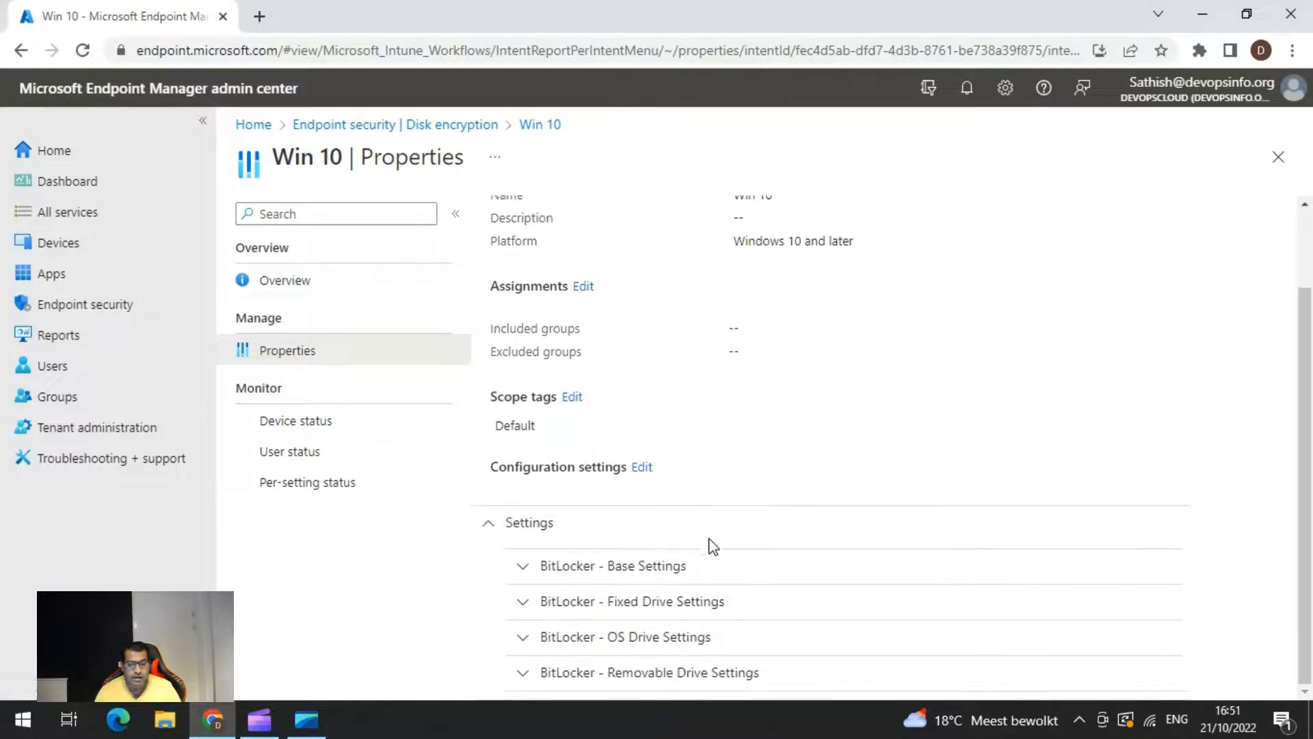
{"action": "left_click", "coordinate": [522, 565]}
{"action": "scroll", "coordinate": [564, 412], "scroll_direction": "down", "scroll_amount": 3}
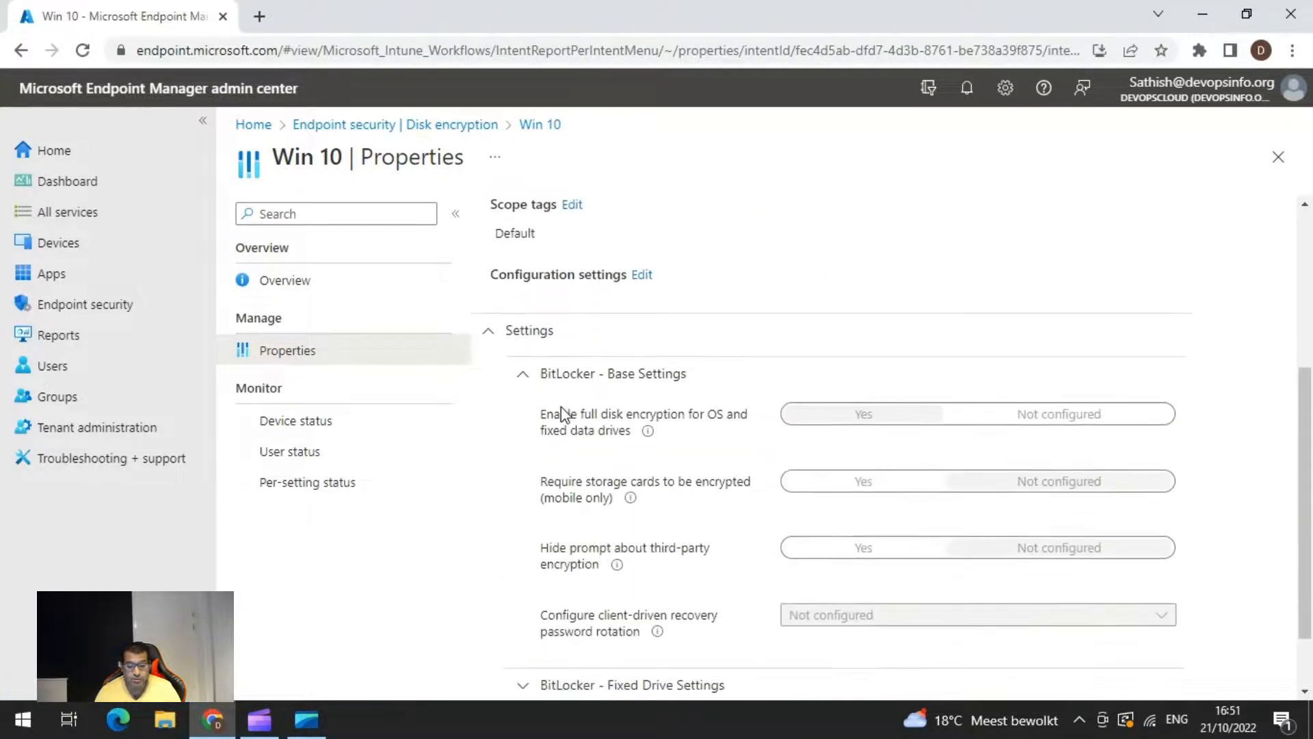
{"action": "mouse_move", "coordinate": [651, 440]}
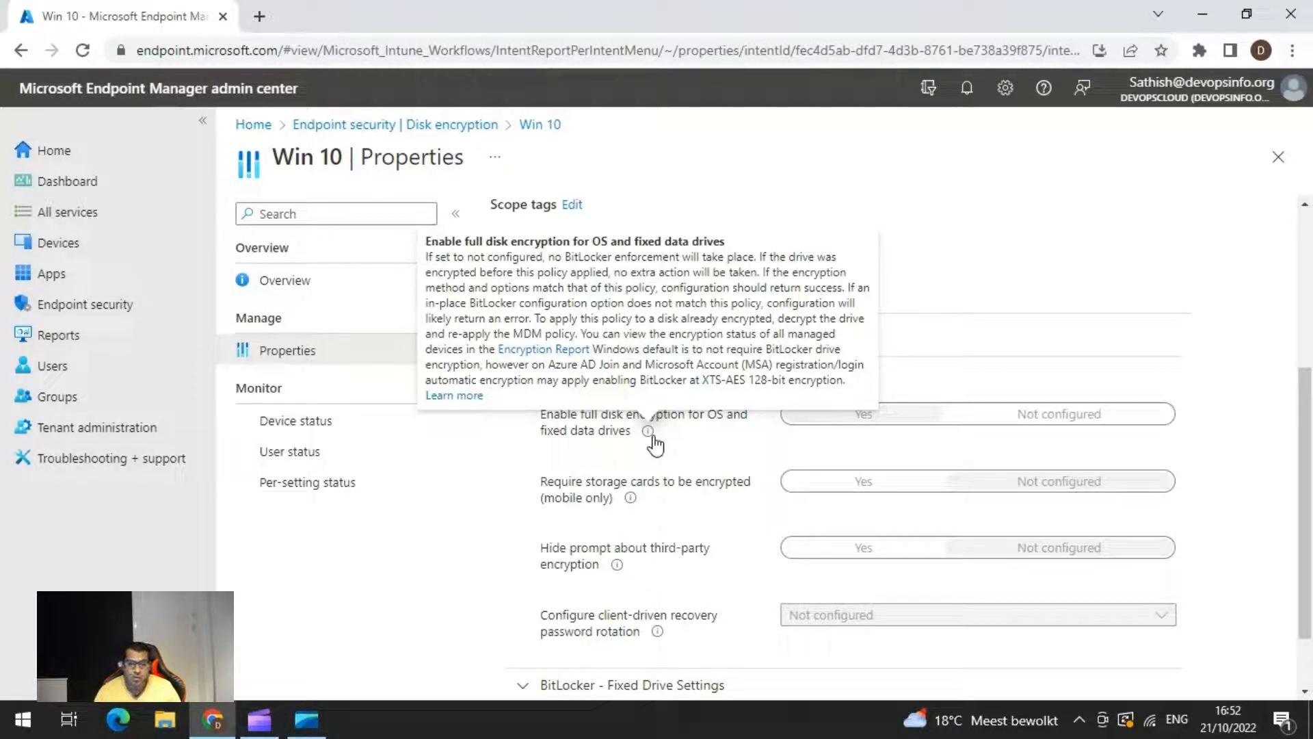
- Preview the two Microsoft Defender firewall profile types for Windows 10, Windows 11, and Windows Server in a new Firewall policy, and close it without creating
{"action": "left_click", "coordinate": [369, 126]}
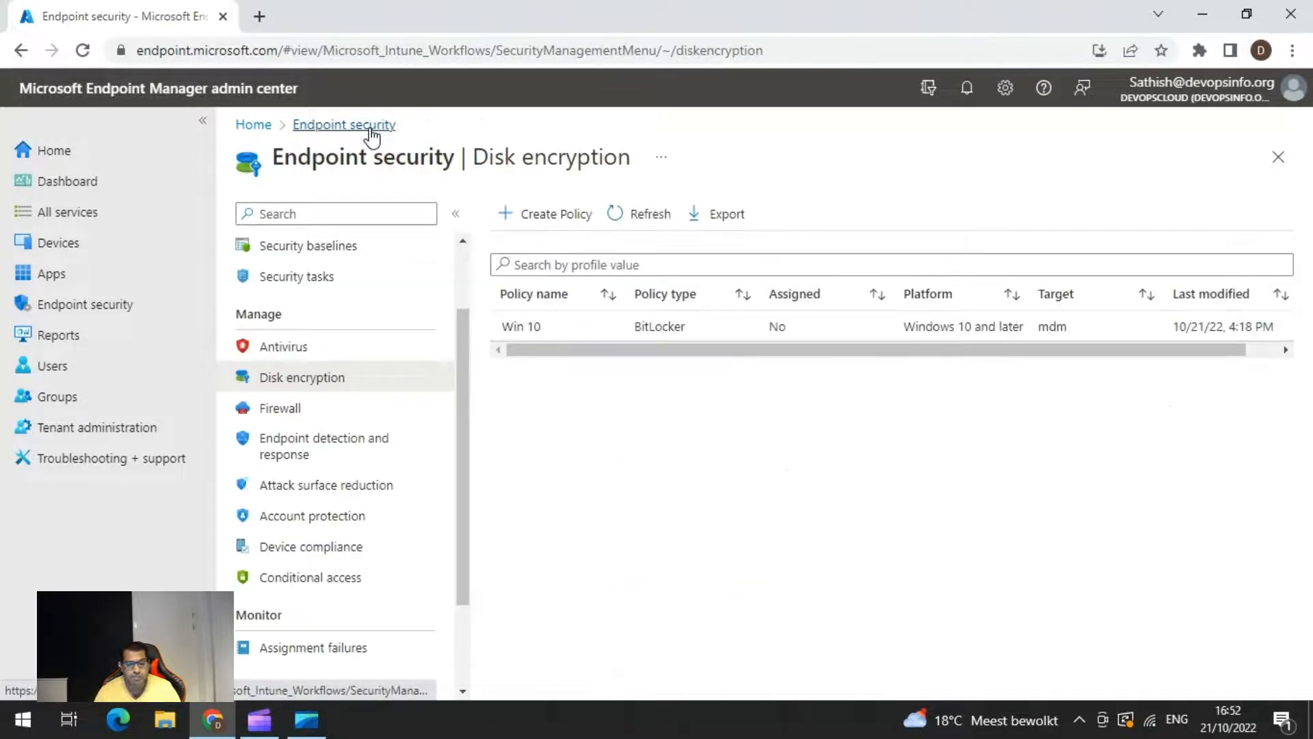
{"action": "left_click", "coordinate": [290, 416]}
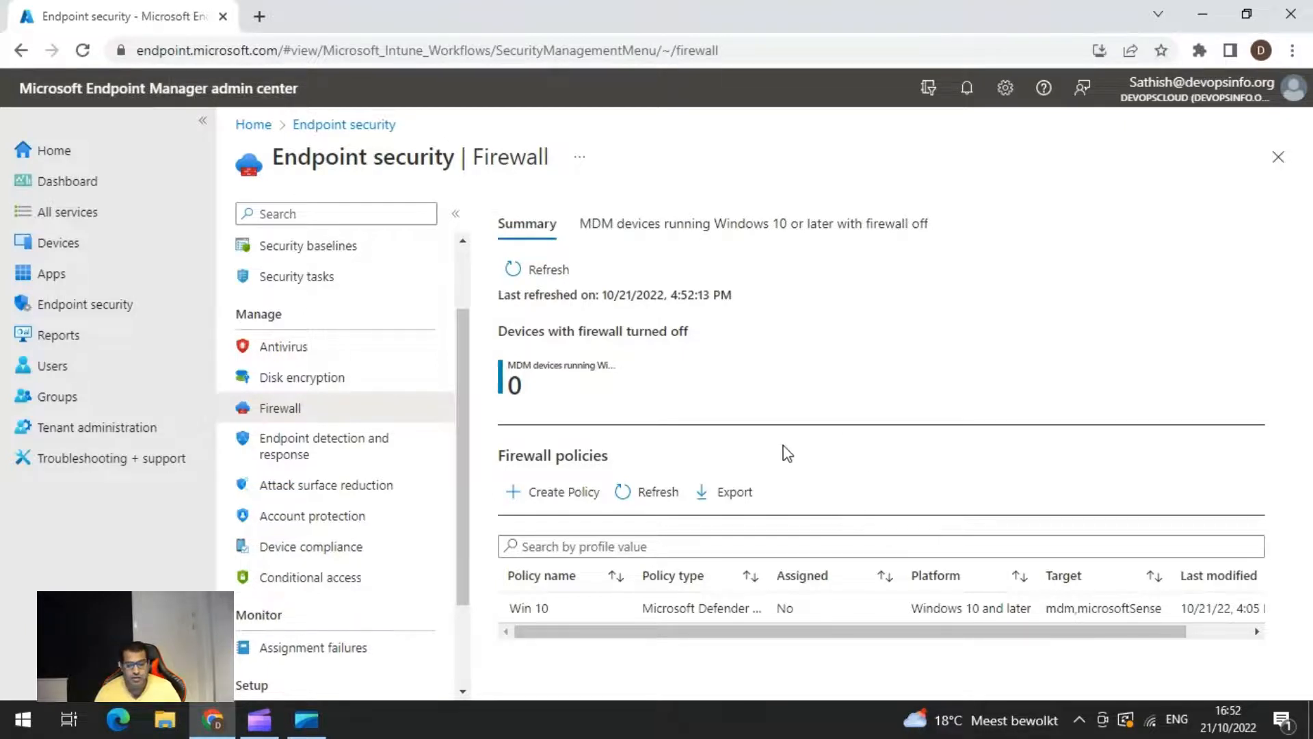
{"action": "left_click", "coordinate": [553, 501]}
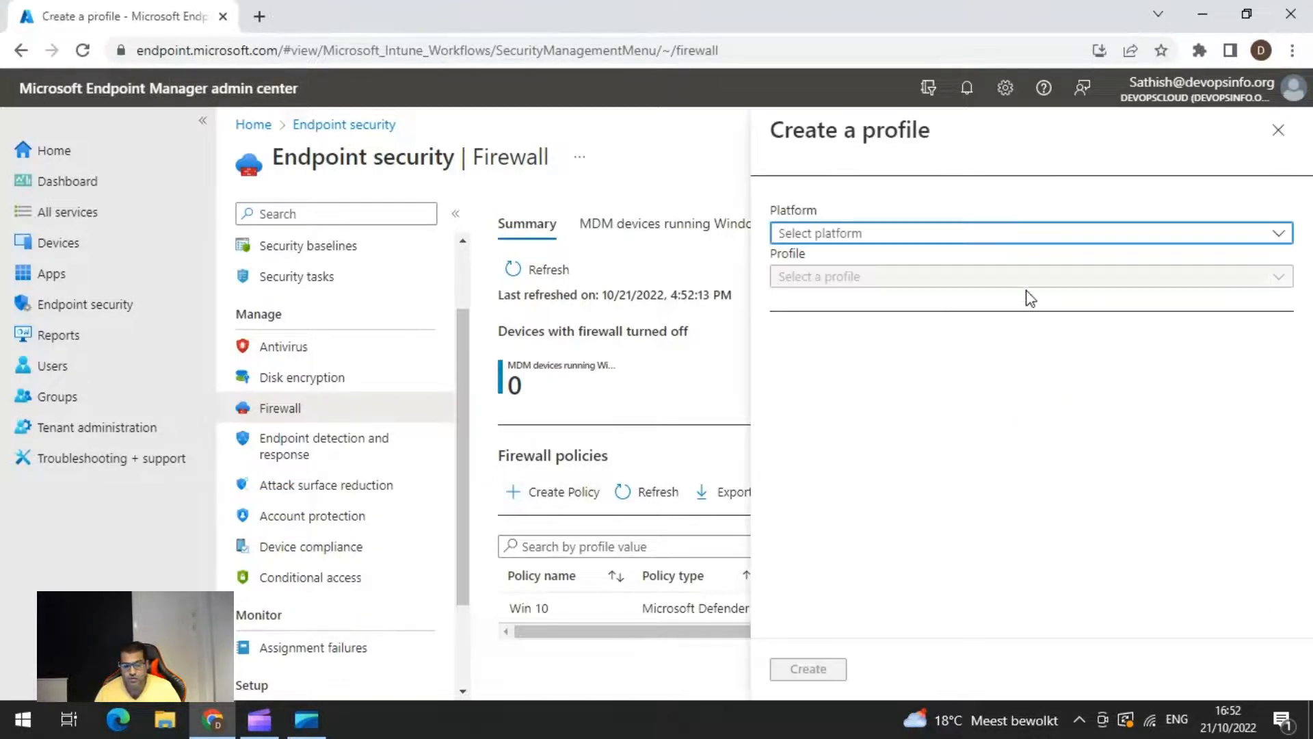
{"action": "left_click", "coordinate": [956, 237]}
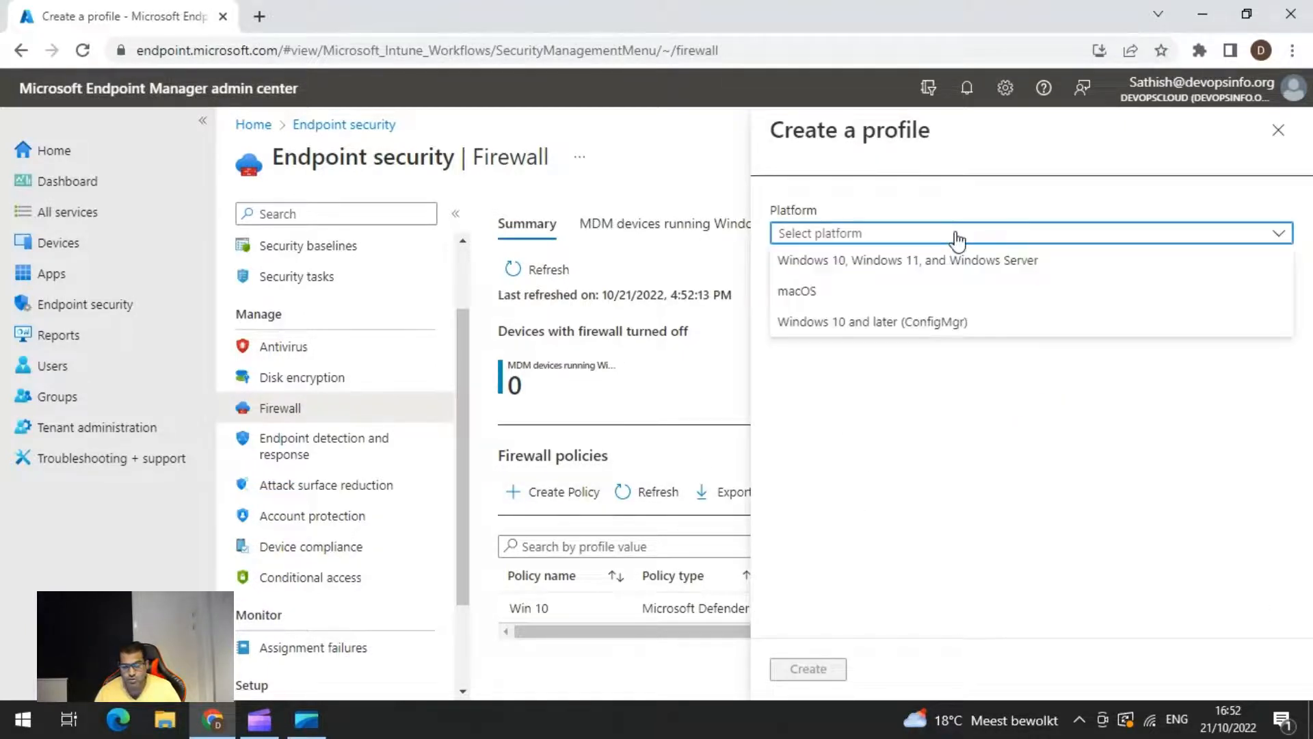
{"action": "left_click", "coordinate": [902, 262]}
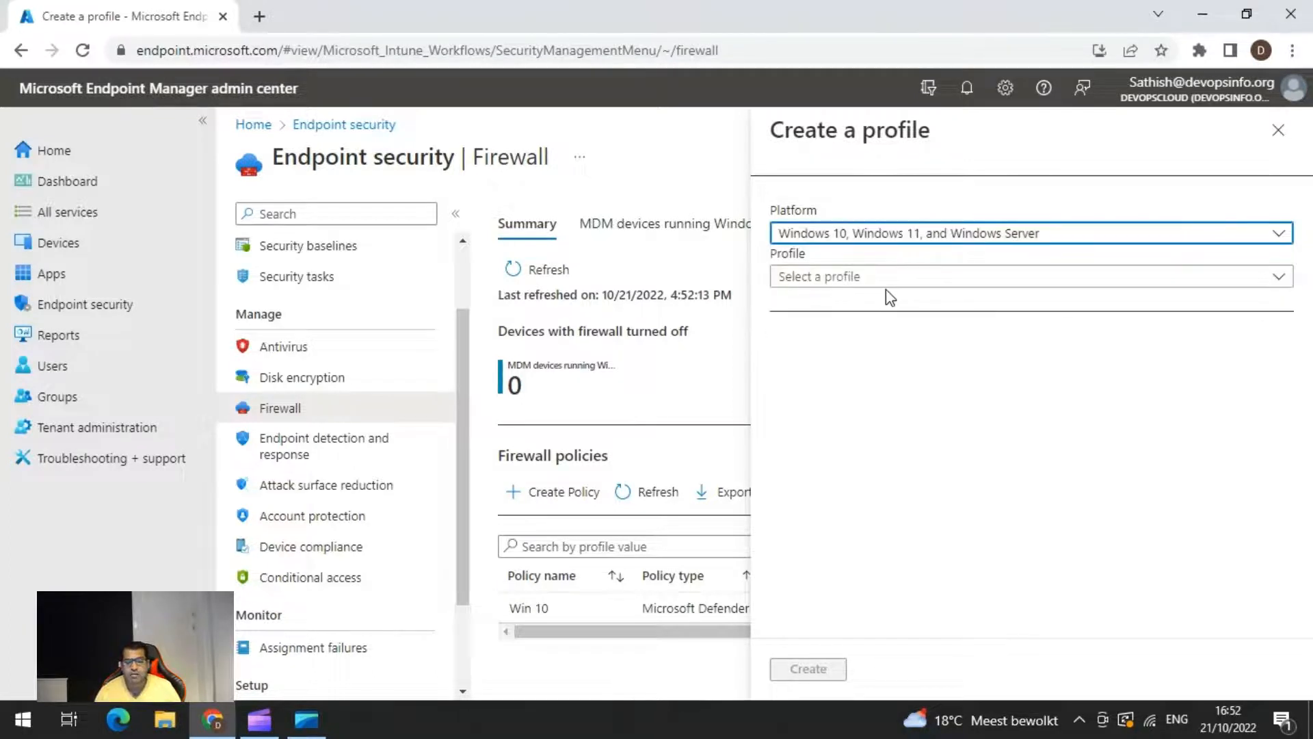
{"action": "left_click", "coordinate": [894, 283]}
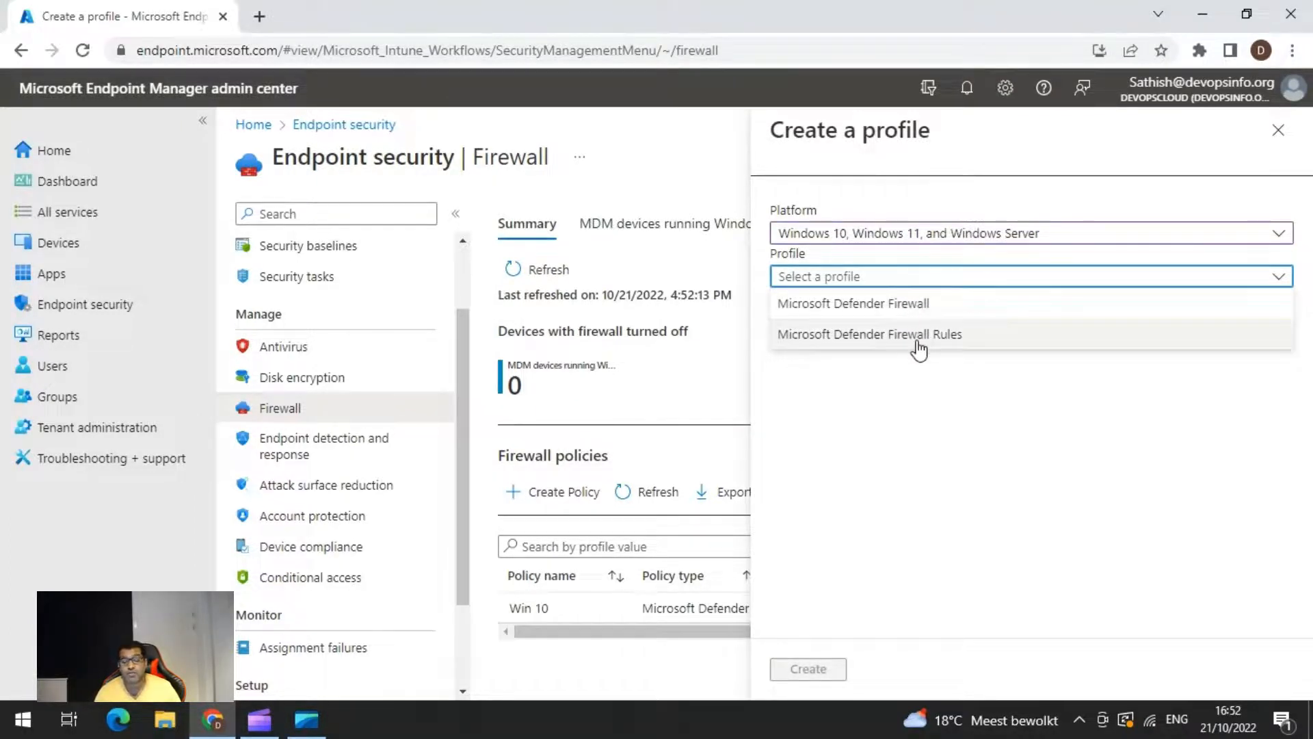
{"action": "left_click", "coordinate": [902, 308]}
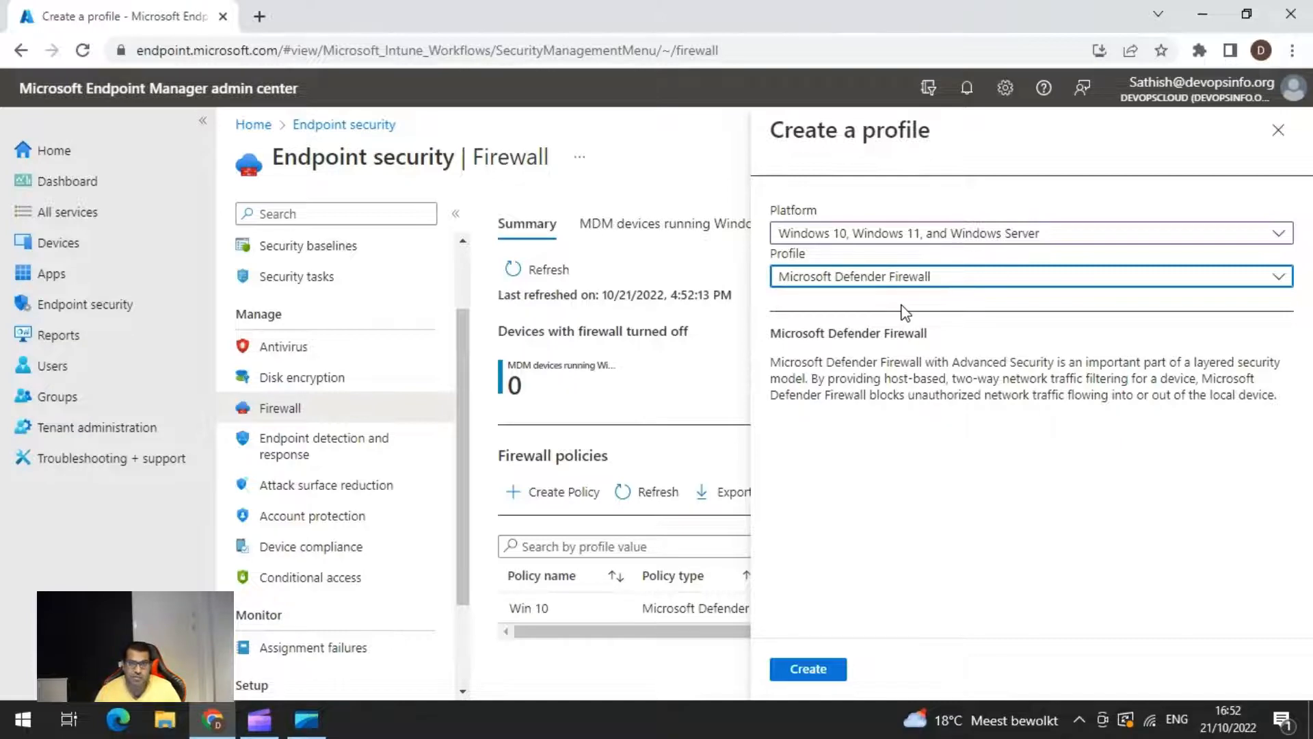
{"action": "left_click", "coordinate": [931, 280]}
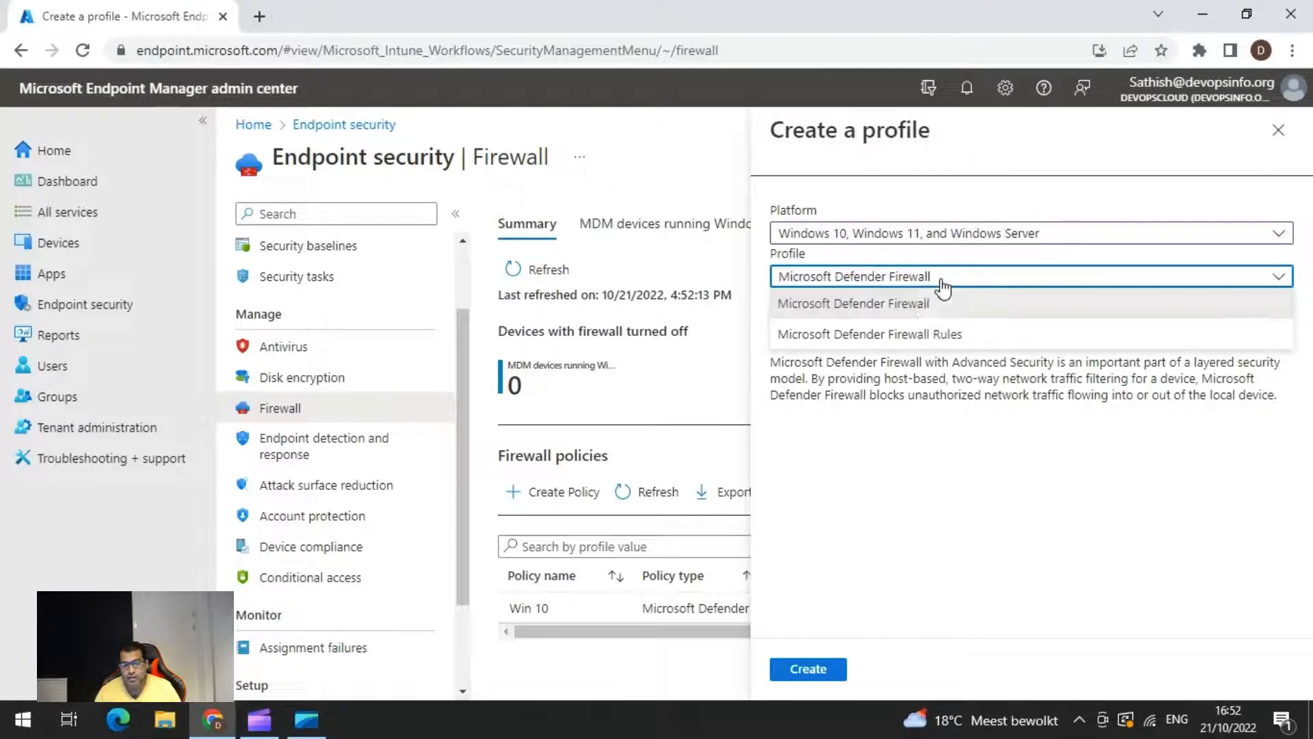
{"action": "left_click", "coordinate": [907, 335]}
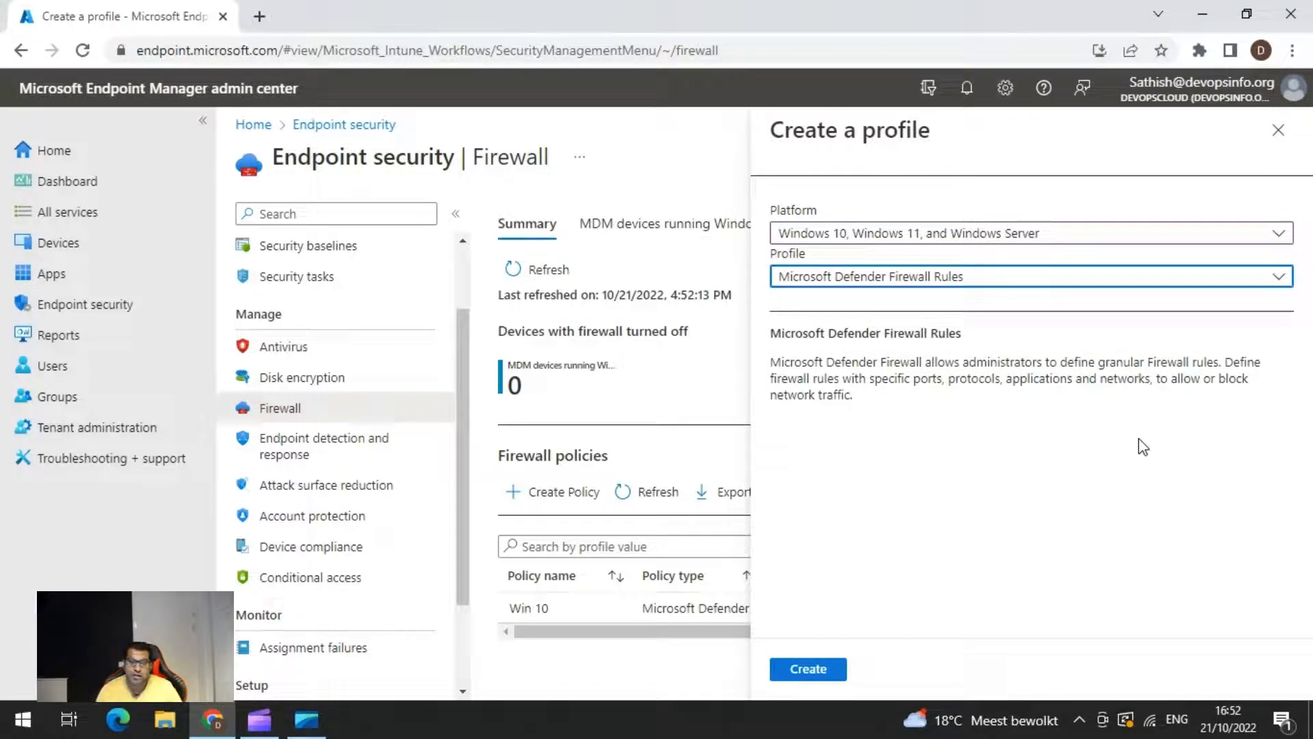
{"action": "left_click", "coordinate": [1278, 130]}
{"action": "left_click", "coordinate": [751, 158]}
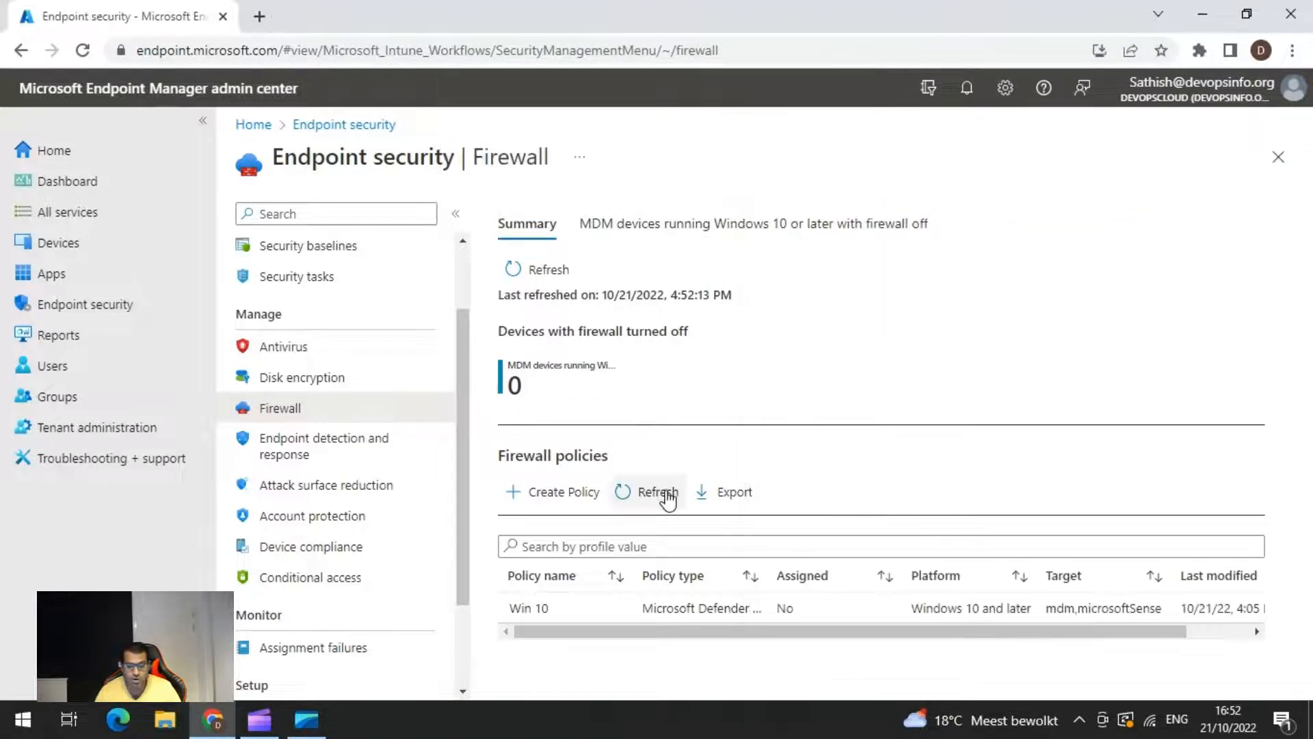
- Open the Win 10 firewall policy and review its Firewall configuration settings, including the RDP rule's ports, network types, direction and action
{"action": "left_click", "coordinate": [580, 609]}
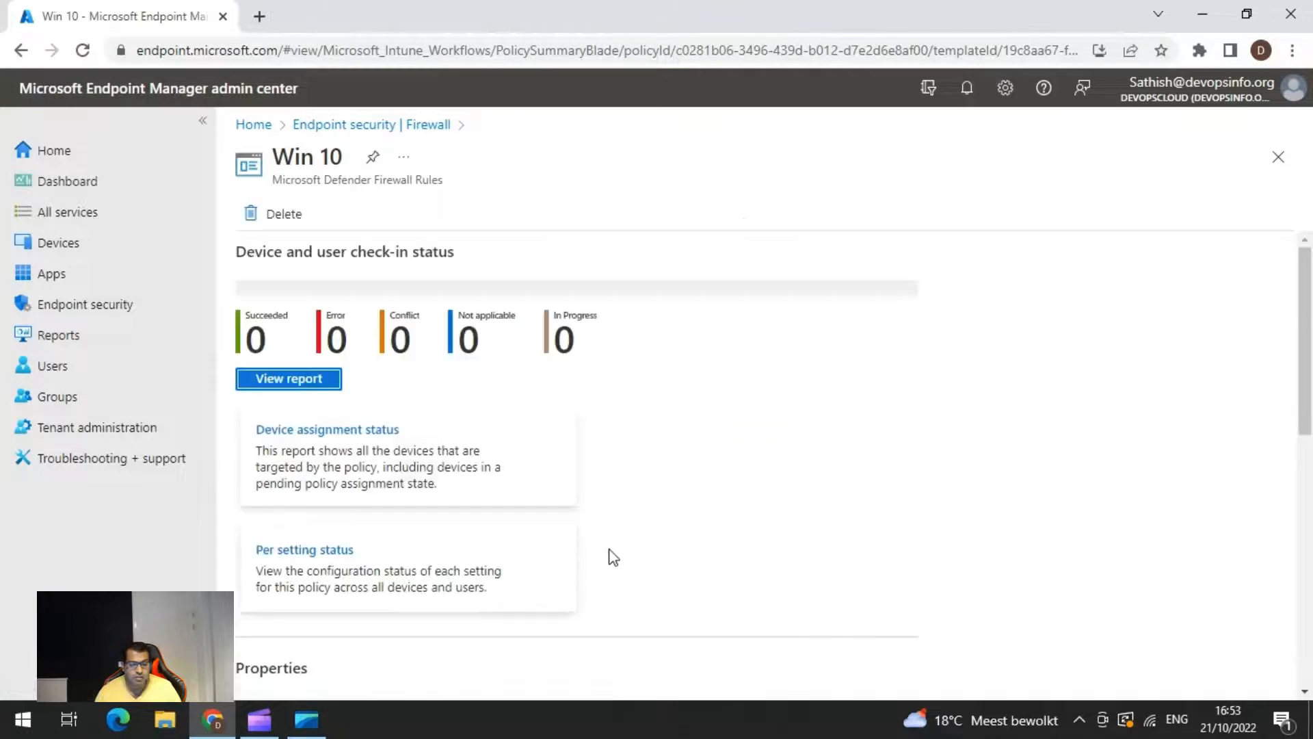
{"action": "scroll", "coordinate": [547, 499], "scroll_direction": "down", "scroll_amount": 9}
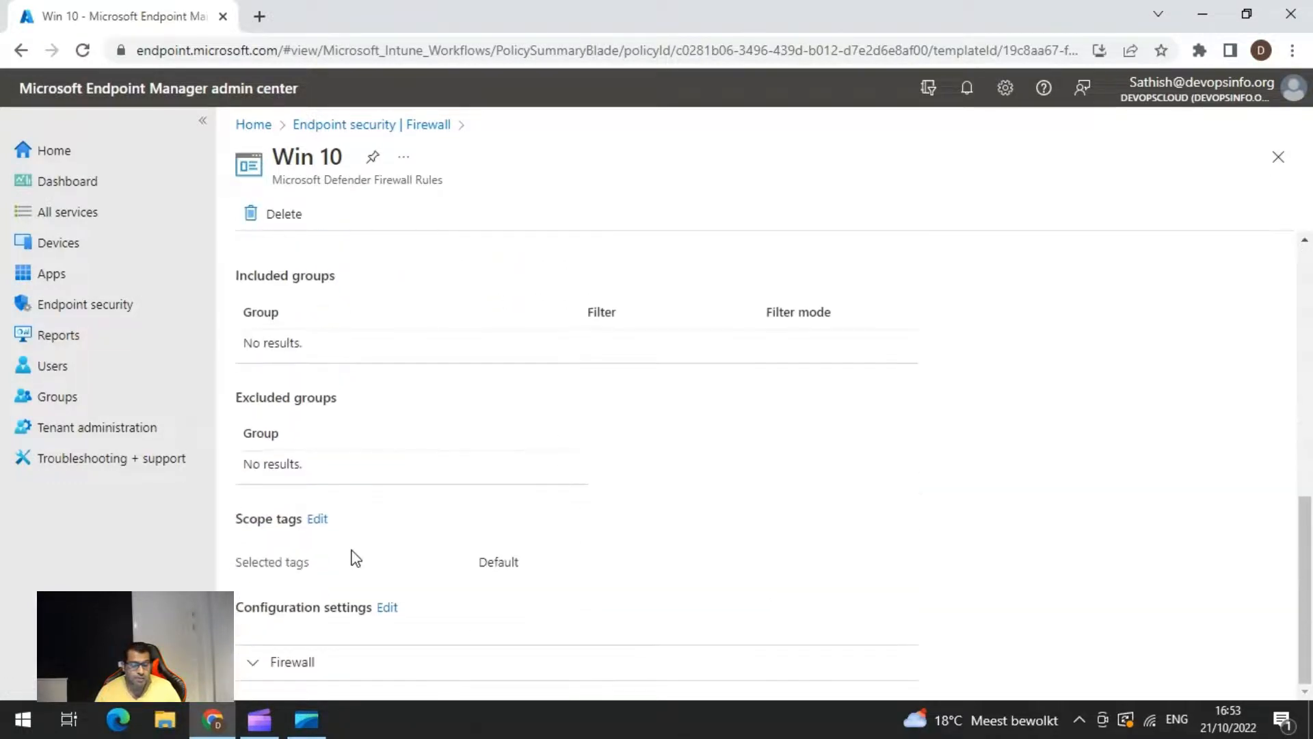
{"action": "left_click", "coordinate": [274, 667]}
{"action": "scroll", "coordinate": [792, 448], "scroll_direction": "down", "scroll_amount": 4}
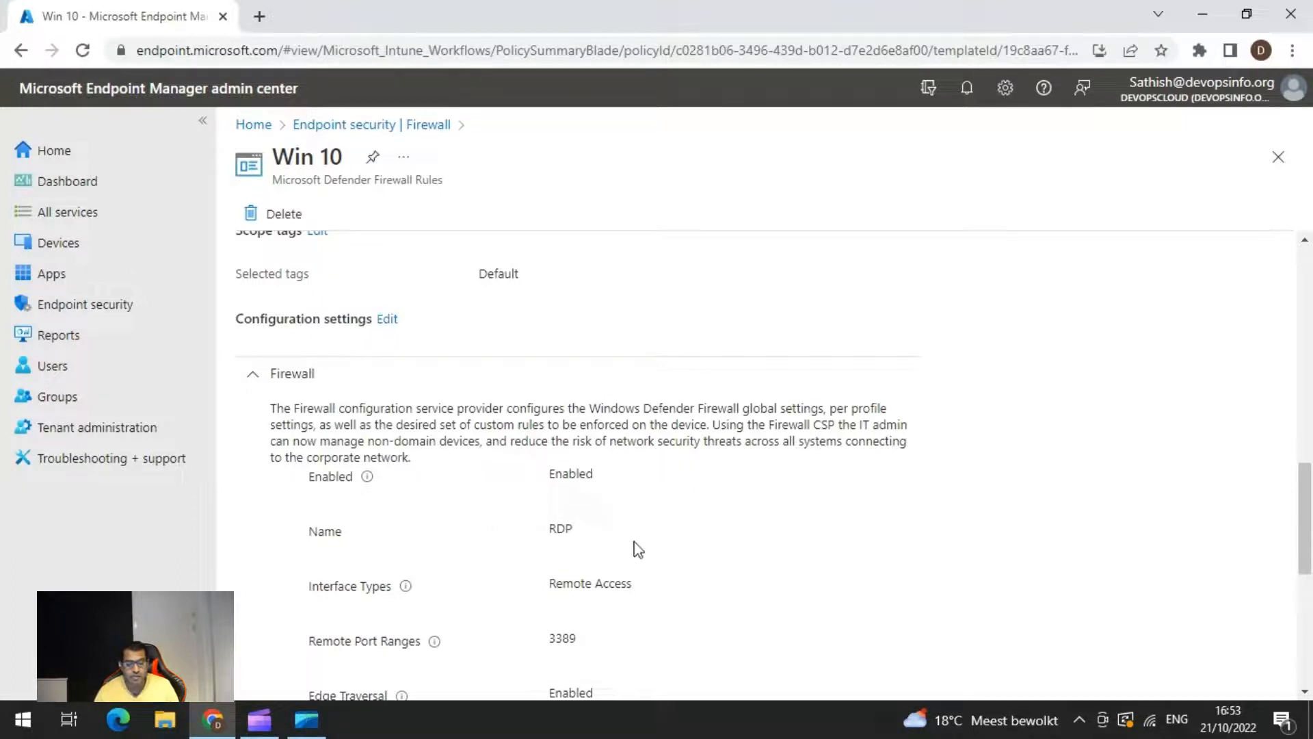
{"action": "scroll", "coordinate": [636, 512], "scroll_direction": "down", "scroll_amount": 1}
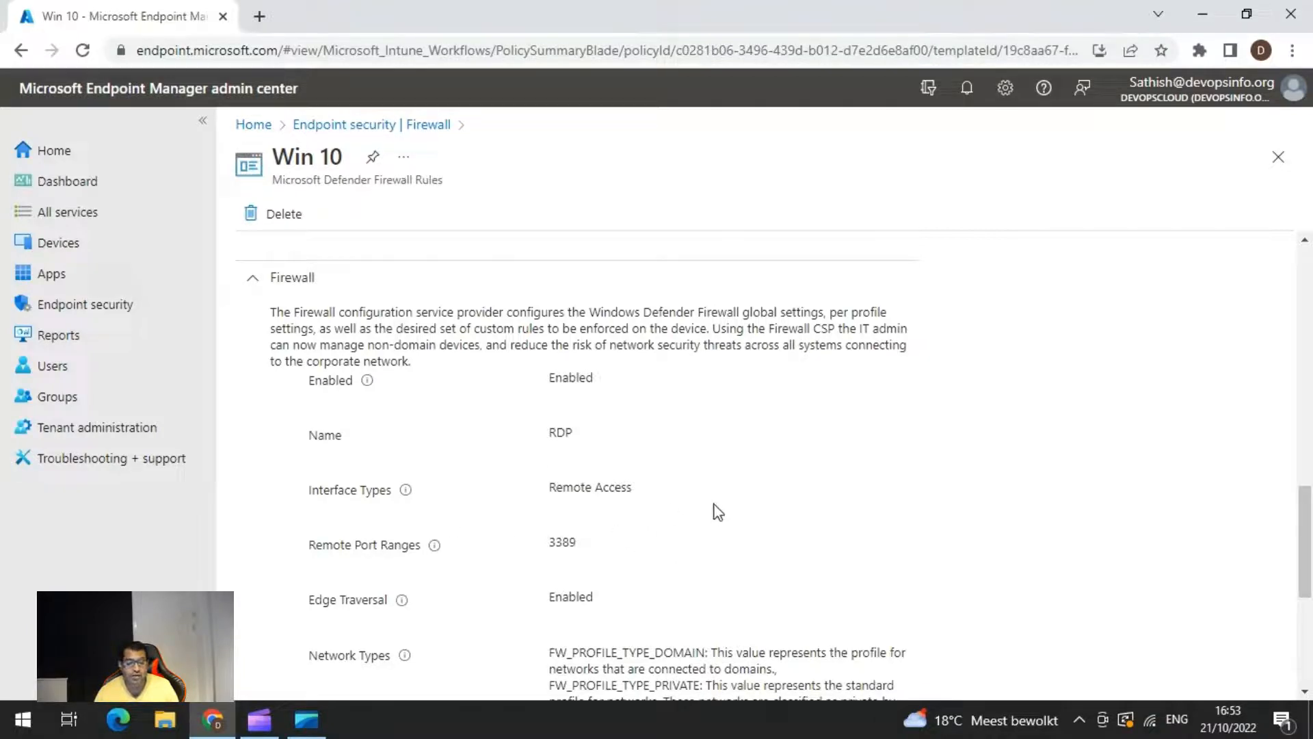
{"action": "scroll", "coordinate": [718, 506], "scroll_direction": "down", "scroll_amount": 2}
{"action": "scroll", "coordinate": [704, 485], "scroll_direction": "down", "scroll_amount": 2}
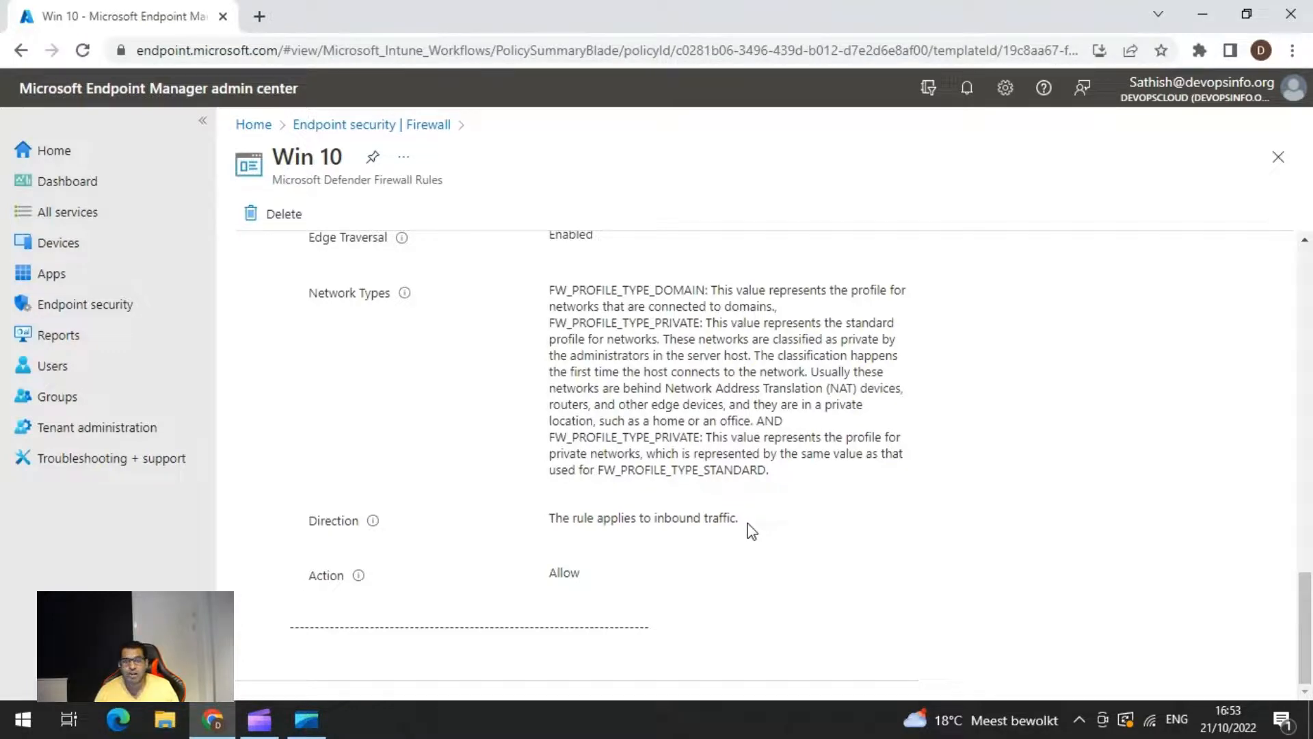
{"action": "scroll", "coordinate": [759, 437], "scroll_direction": "up", "scroll_amount": 4}
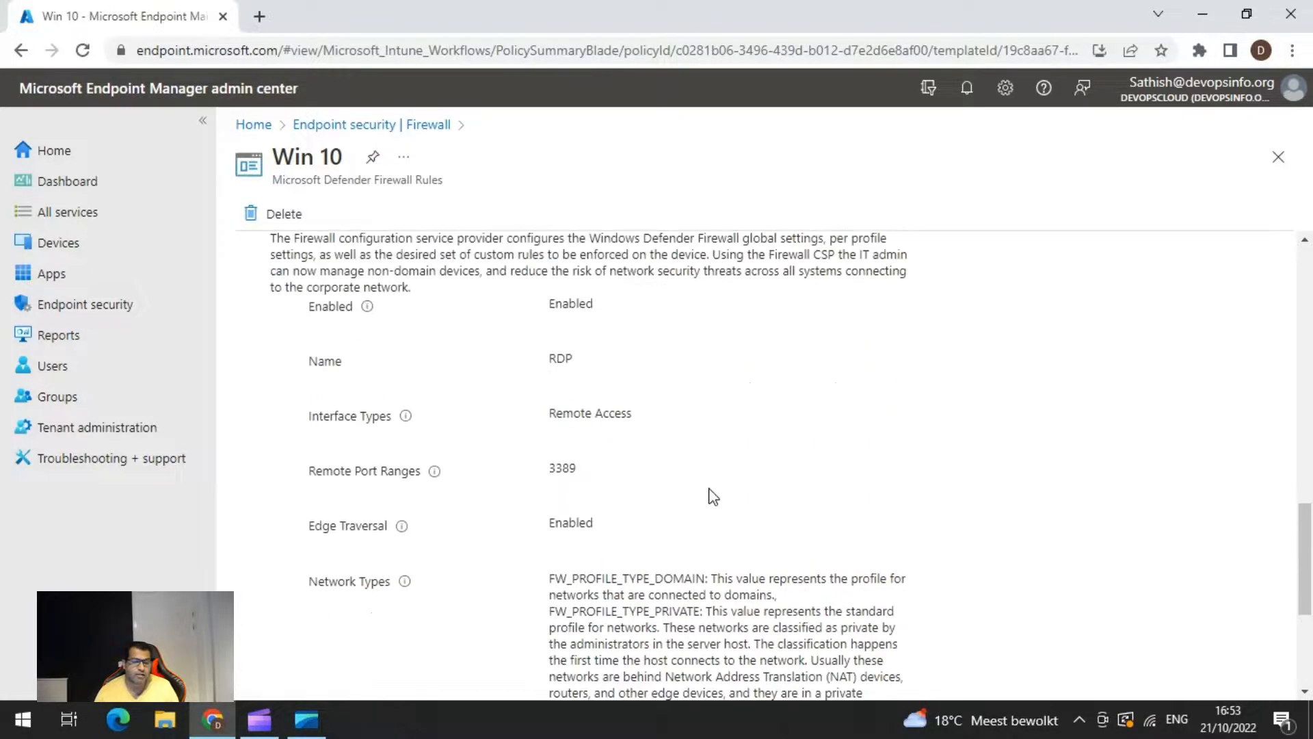
{"action": "scroll", "coordinate": [449, 452], "scroll_direction": "up", "scroll_amount": 4}
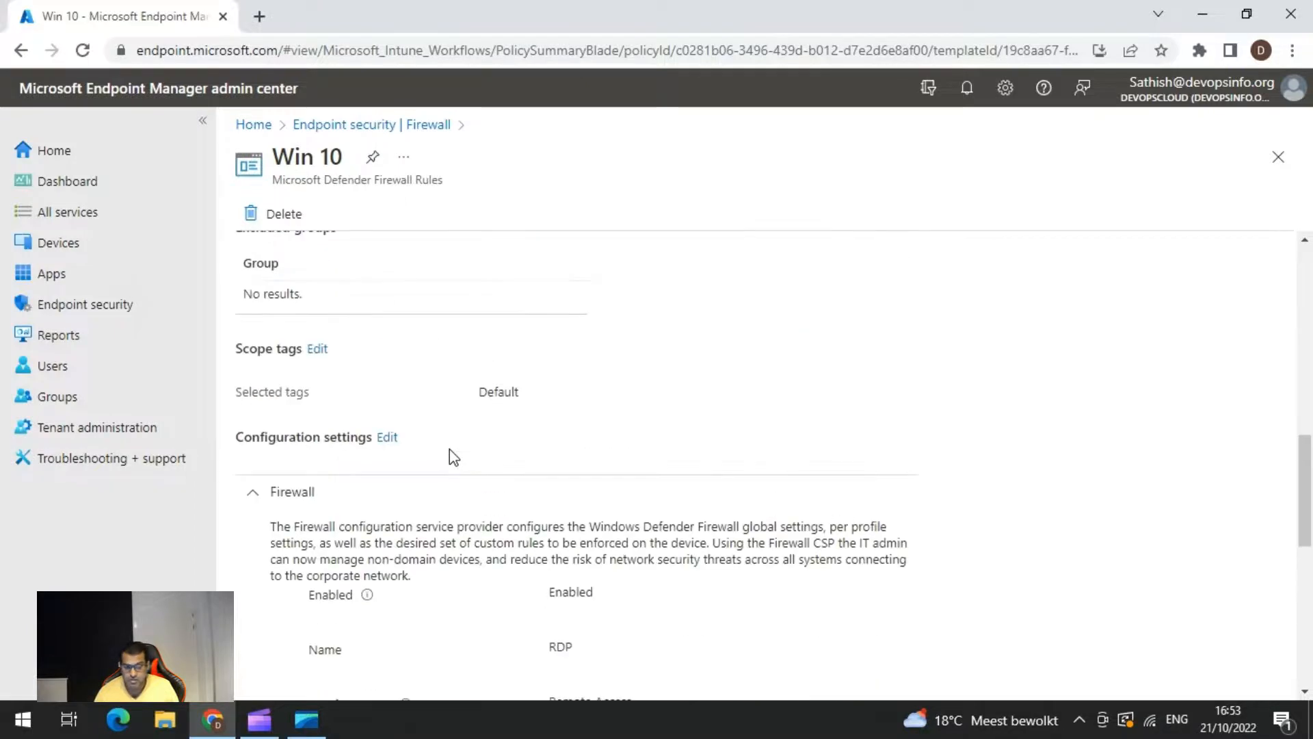
- Add a blank rule while editing the firewall policy, examine its properties and Network Types options, and return to Firewall without saving
{"action": "left_click", "coordinate": [387, 437]}
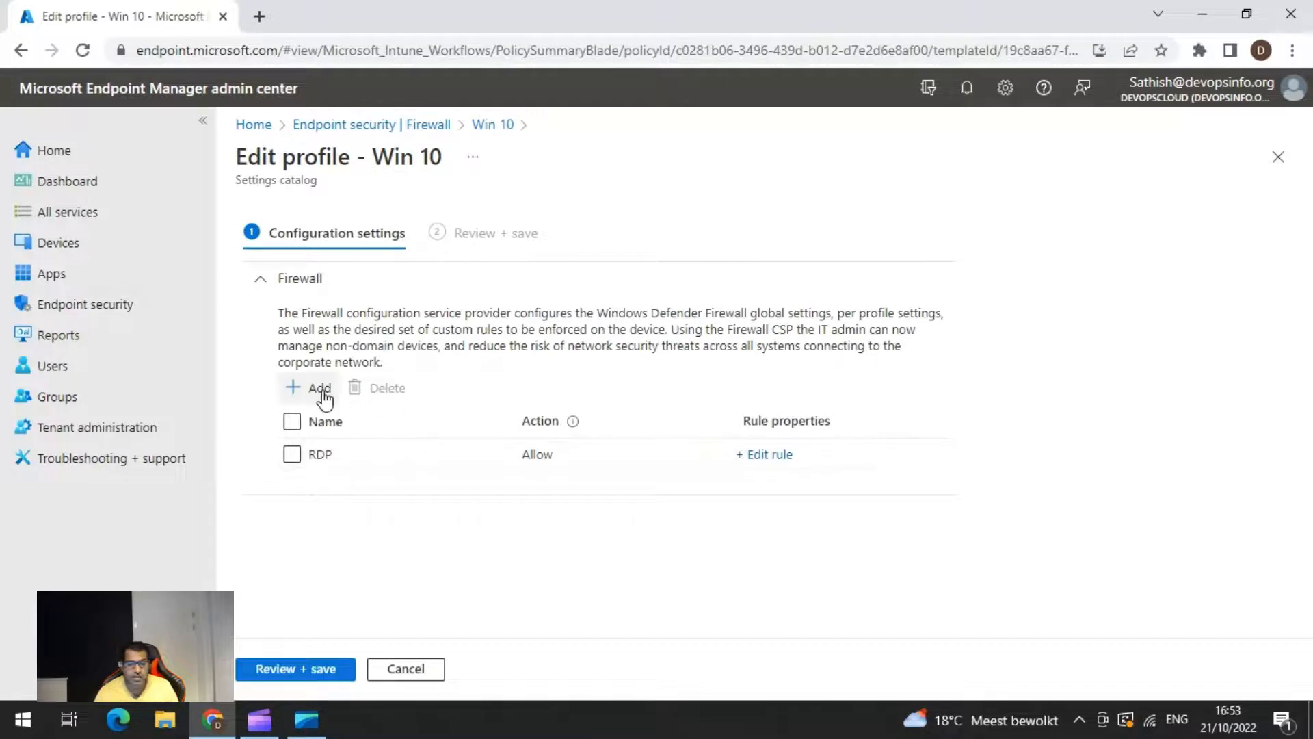
{"action": "left_click", "coordinate": [314, 391]}
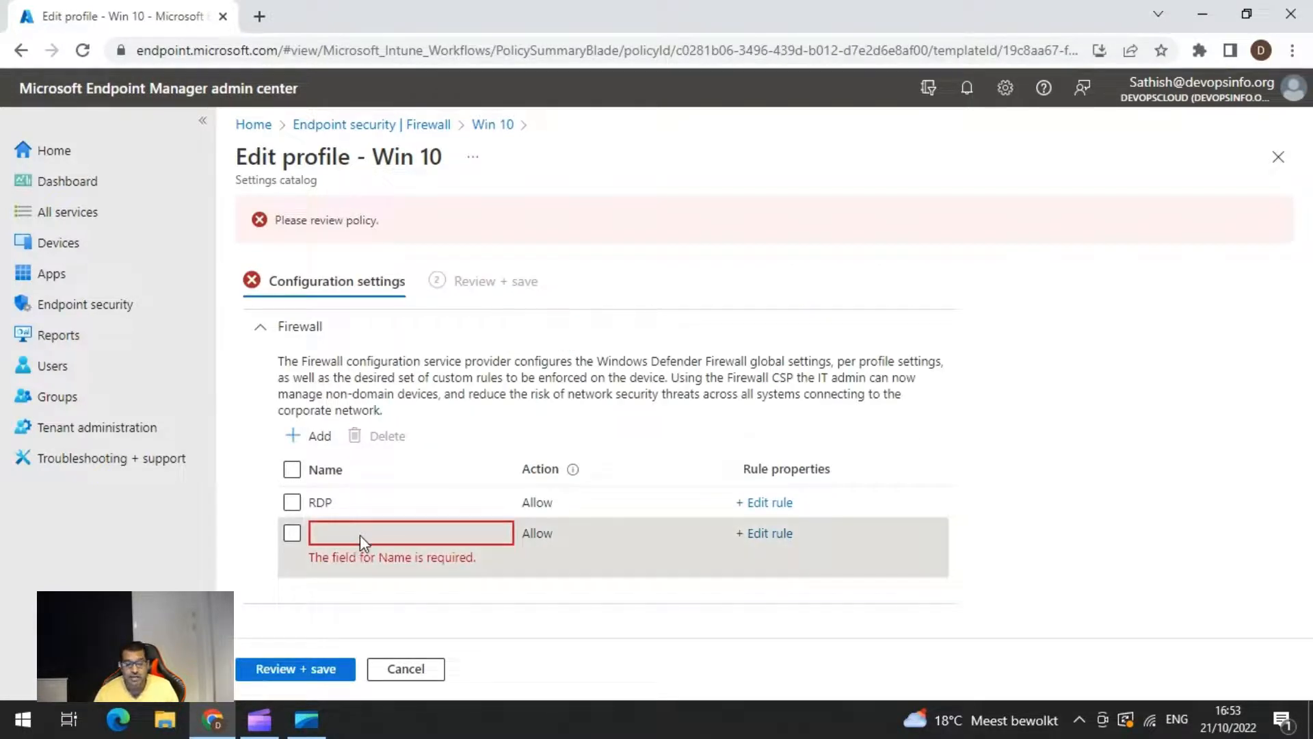
{"action": "left_click", "coordinate": [768, 534]}
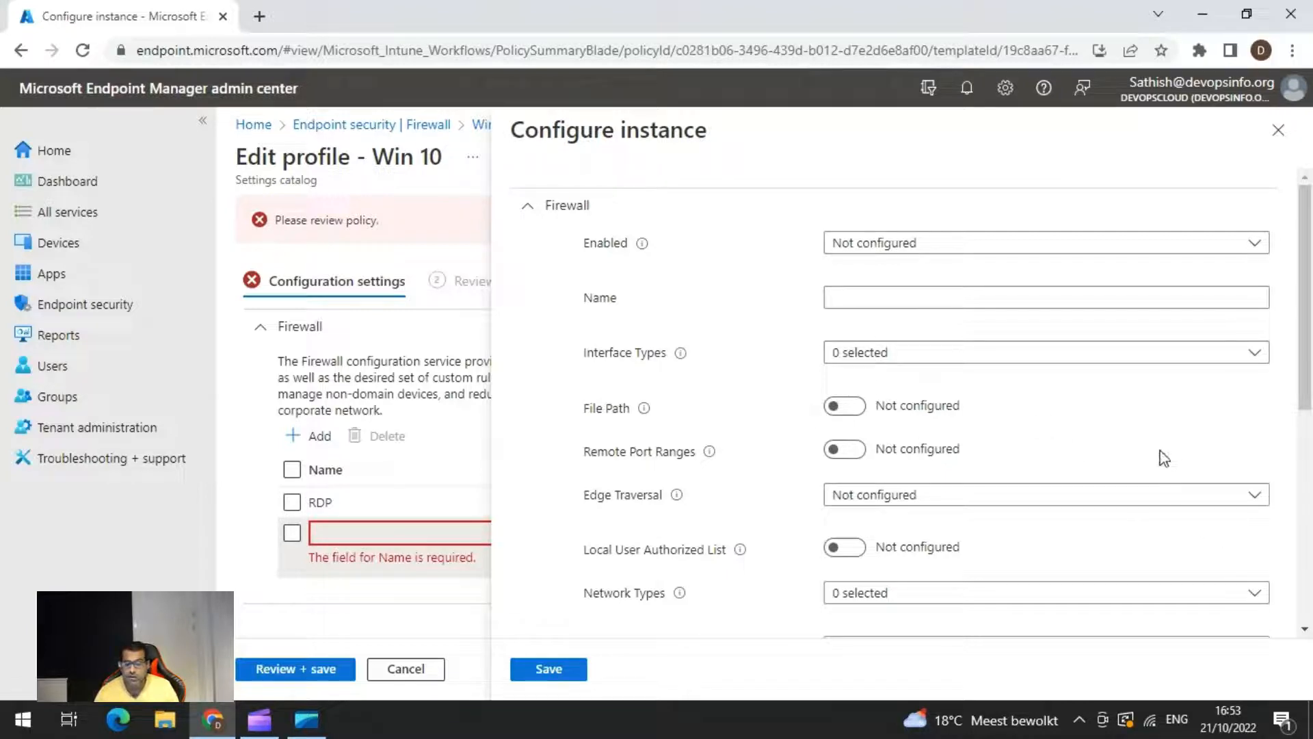
{"action": "scroll", "coordinate": [1131, 472], "scroll_direction": "down", "scroll_amount": 3}
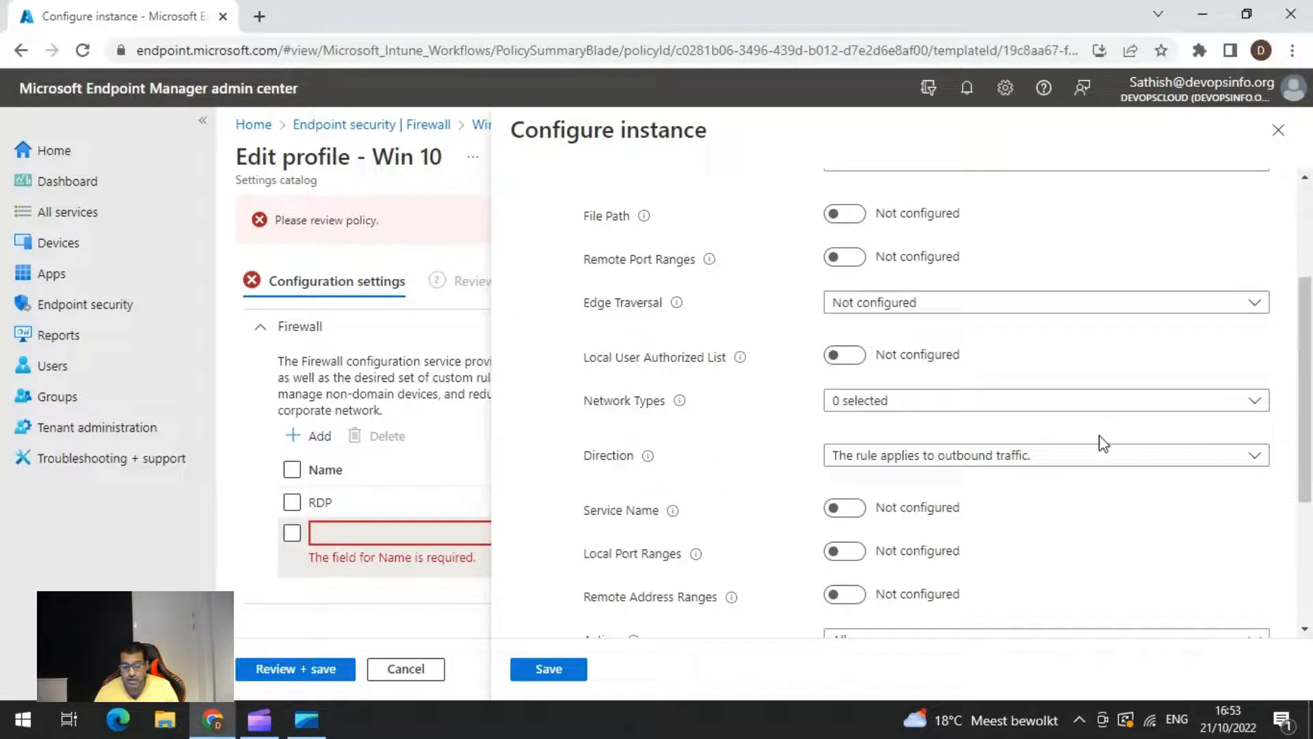
{"action": "left_click", "coordinate": [887, 409]}
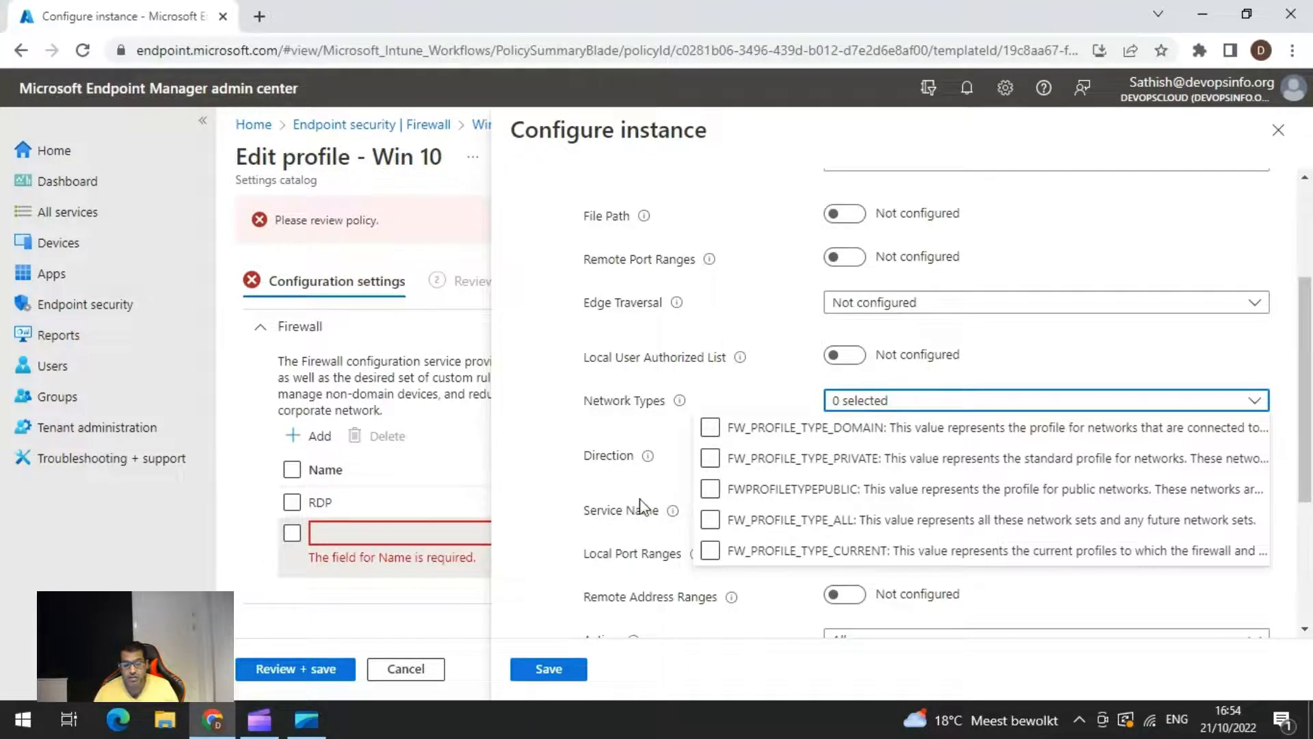
{"action": "left_click", "coordinate": [251, 388]}
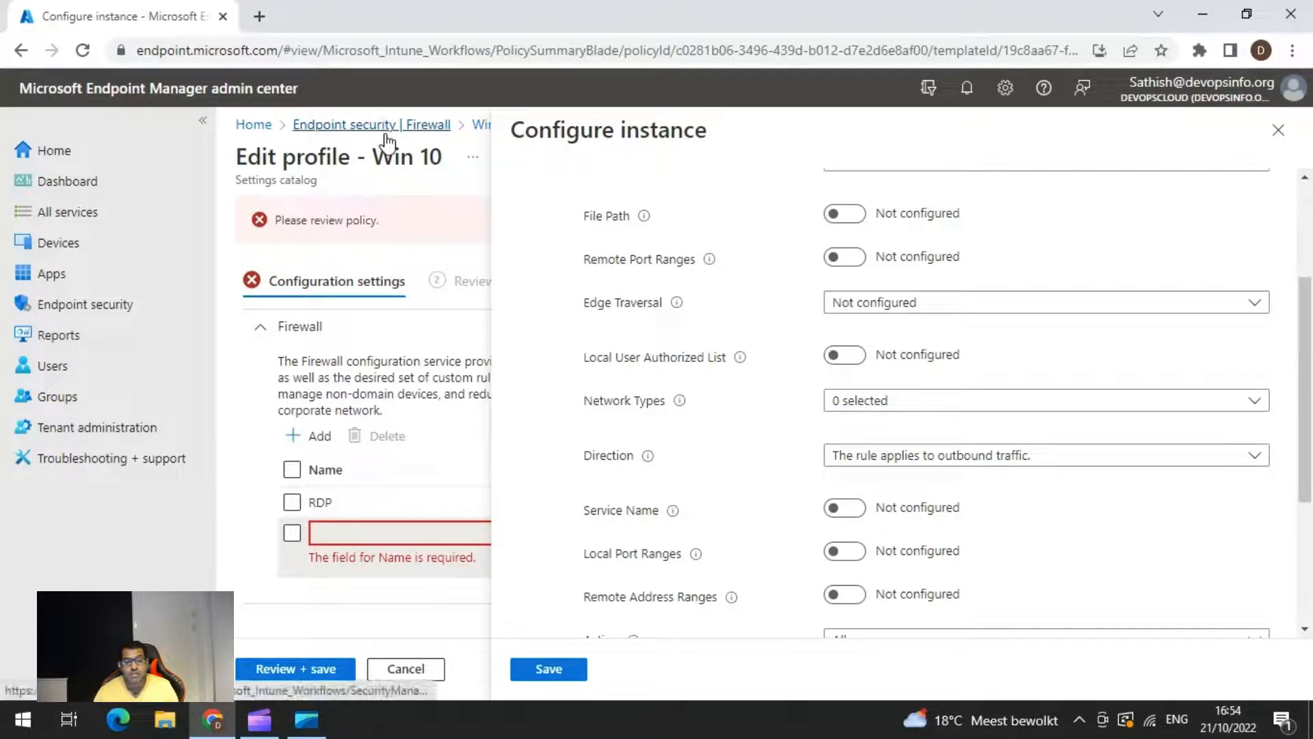
{"action": "left_click", "coordinate": [1277, 130]}
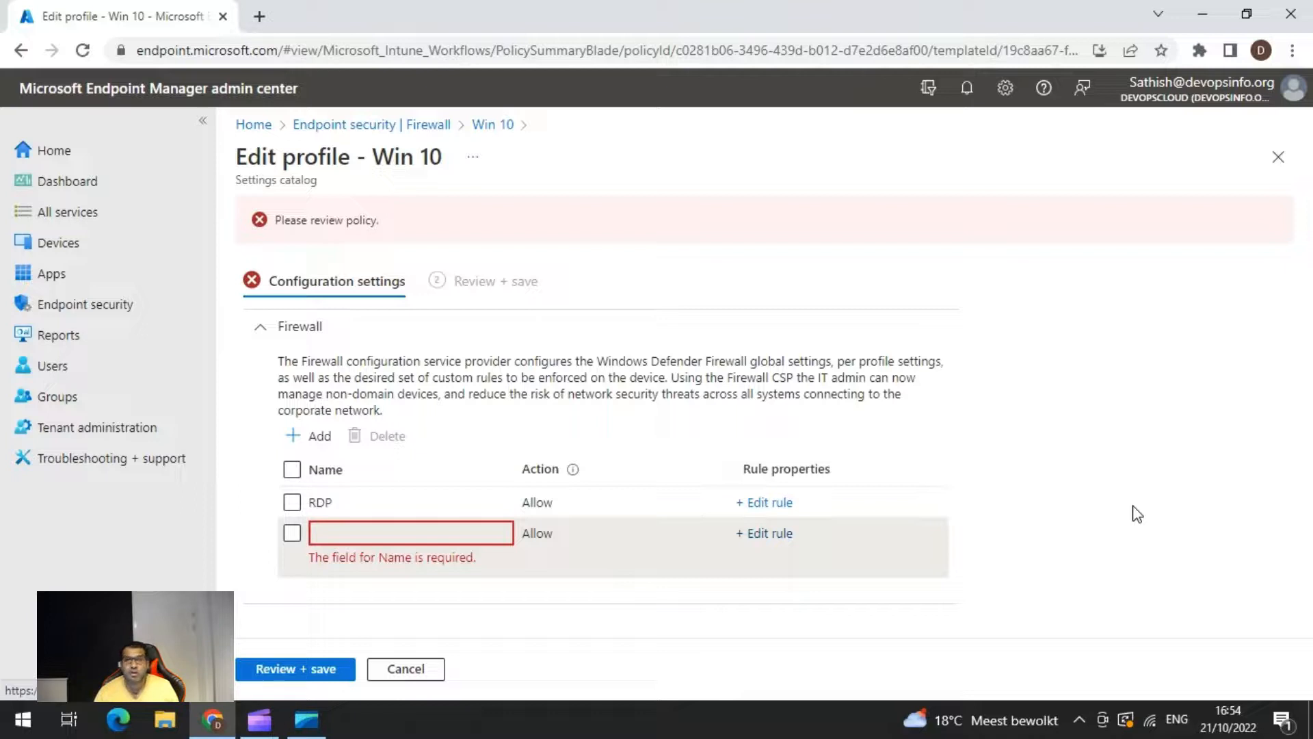
{"action": "left_click", "coordinate": [343, 125]}
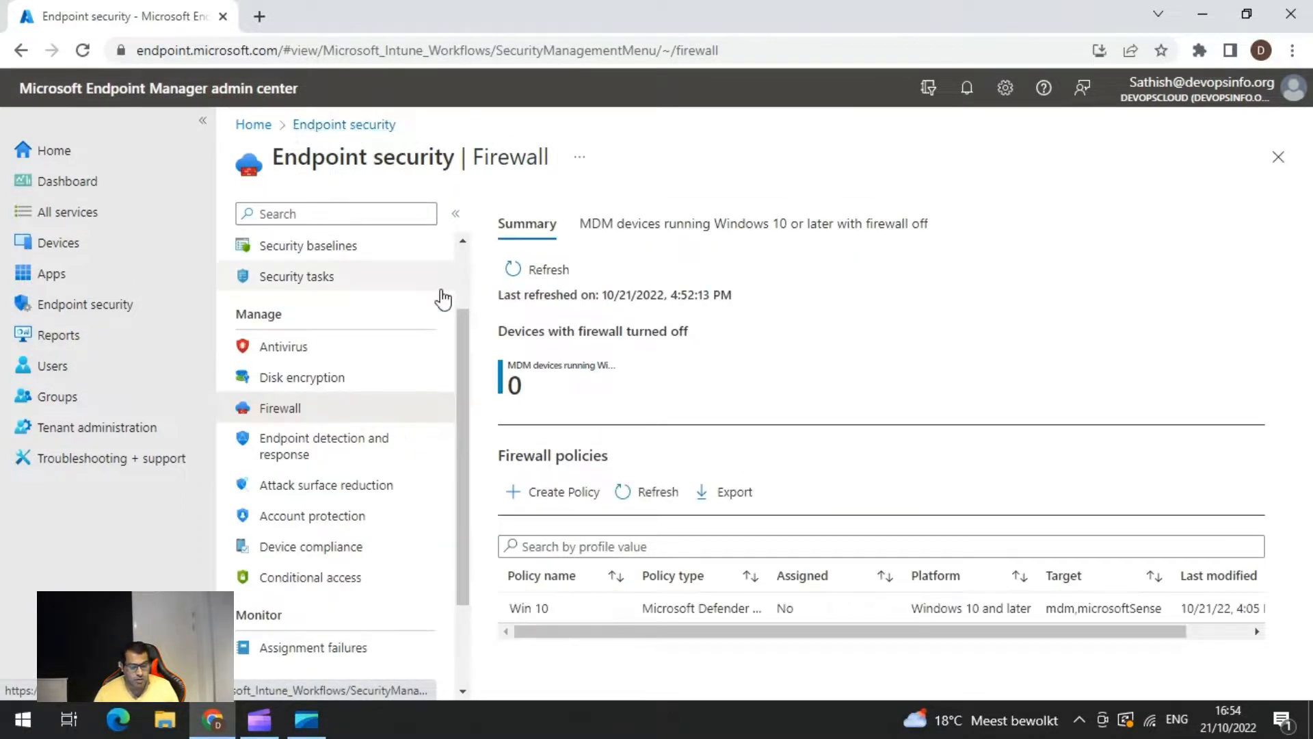
- Open the MDE - Win10 policy under Endpoint detection and response and expand its Endpoint Detection and Response settings in the properties
{"action": "left_click", "coordinate": [349, 455]}
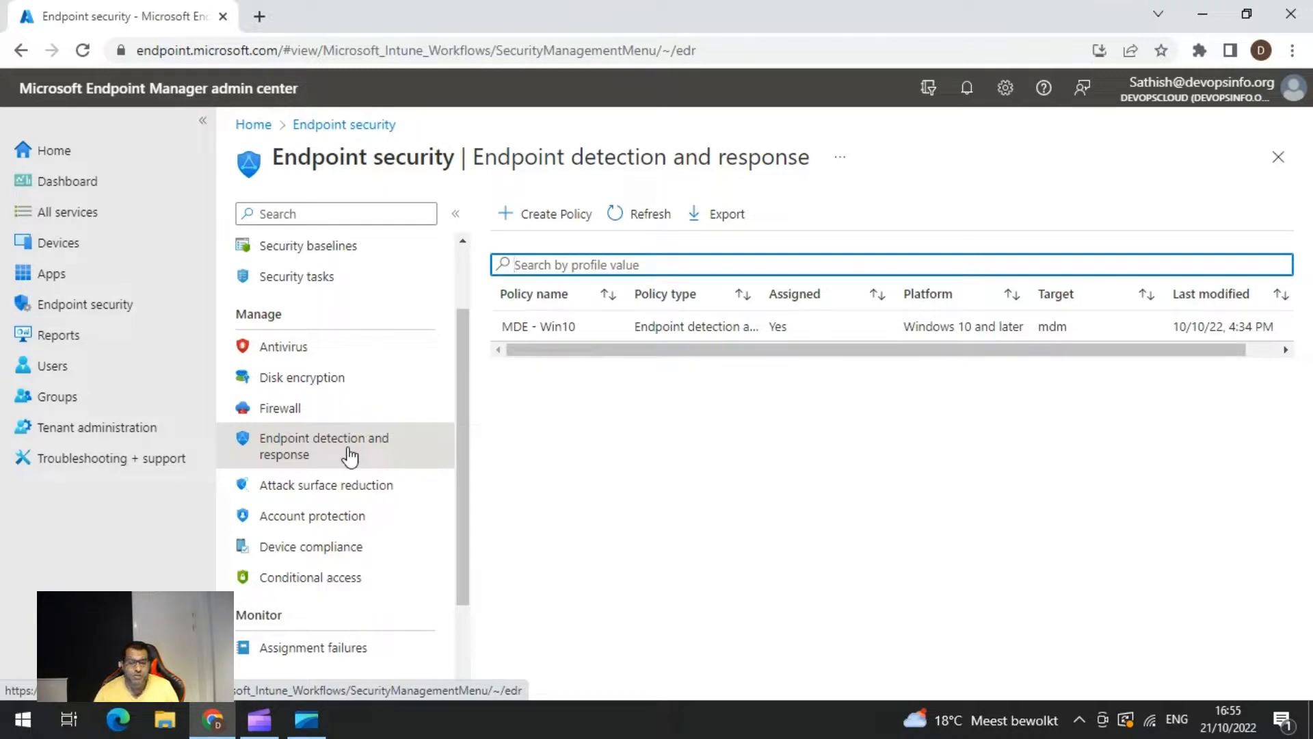
{"action": "left_click", "coordinate": [703, 331]}
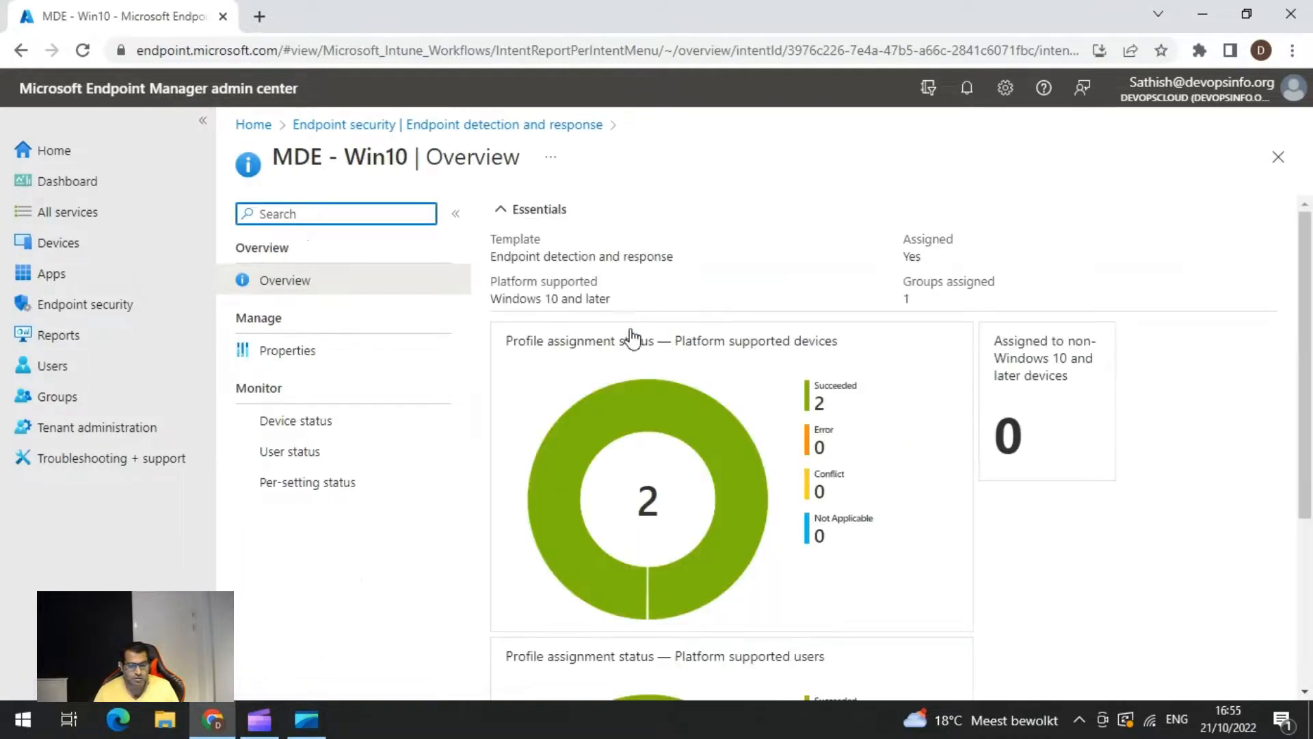
{"action": "left_click", "coordinate": [286, 367]}
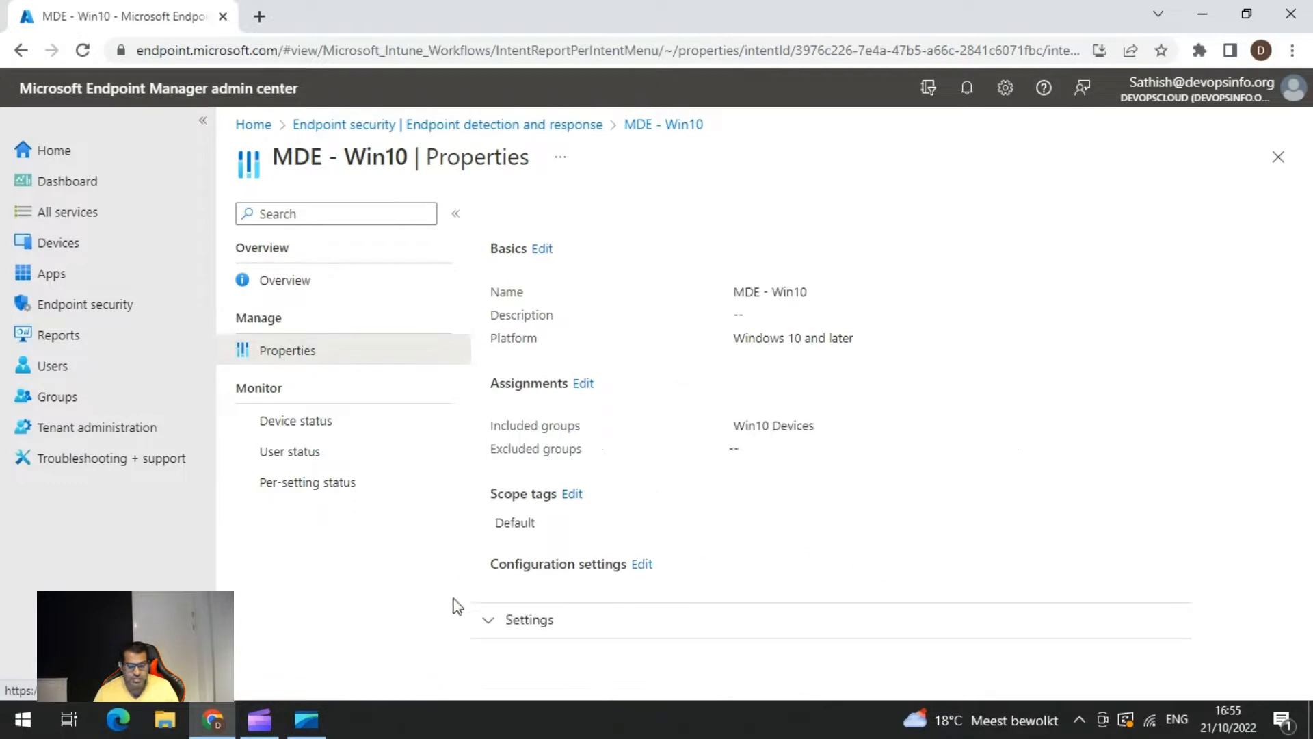
{"action": "left_click", "coordinate": [496, 624]}
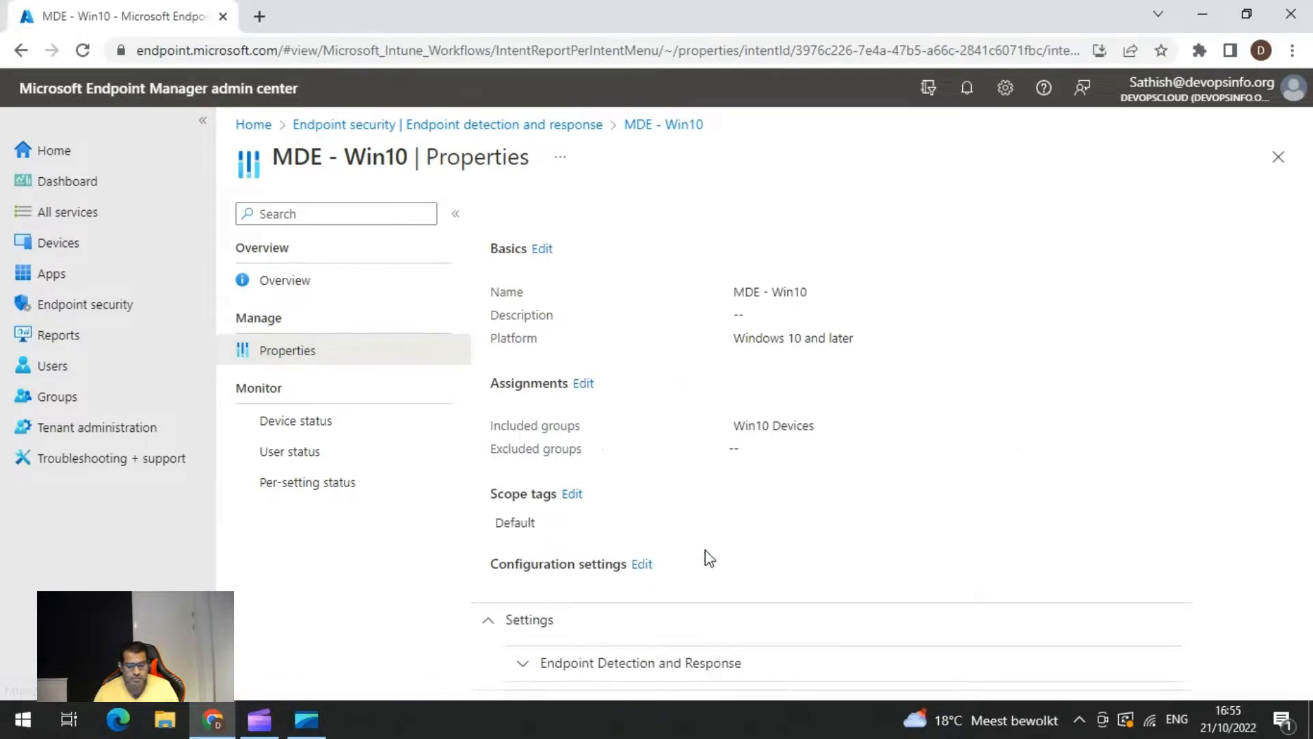
{"action": "left_click", "coordinate": [692, 667]}
{"action": "scroll", "coordinate": [882, 512], "scroll_direction": "down", "scroll_amount": 2}
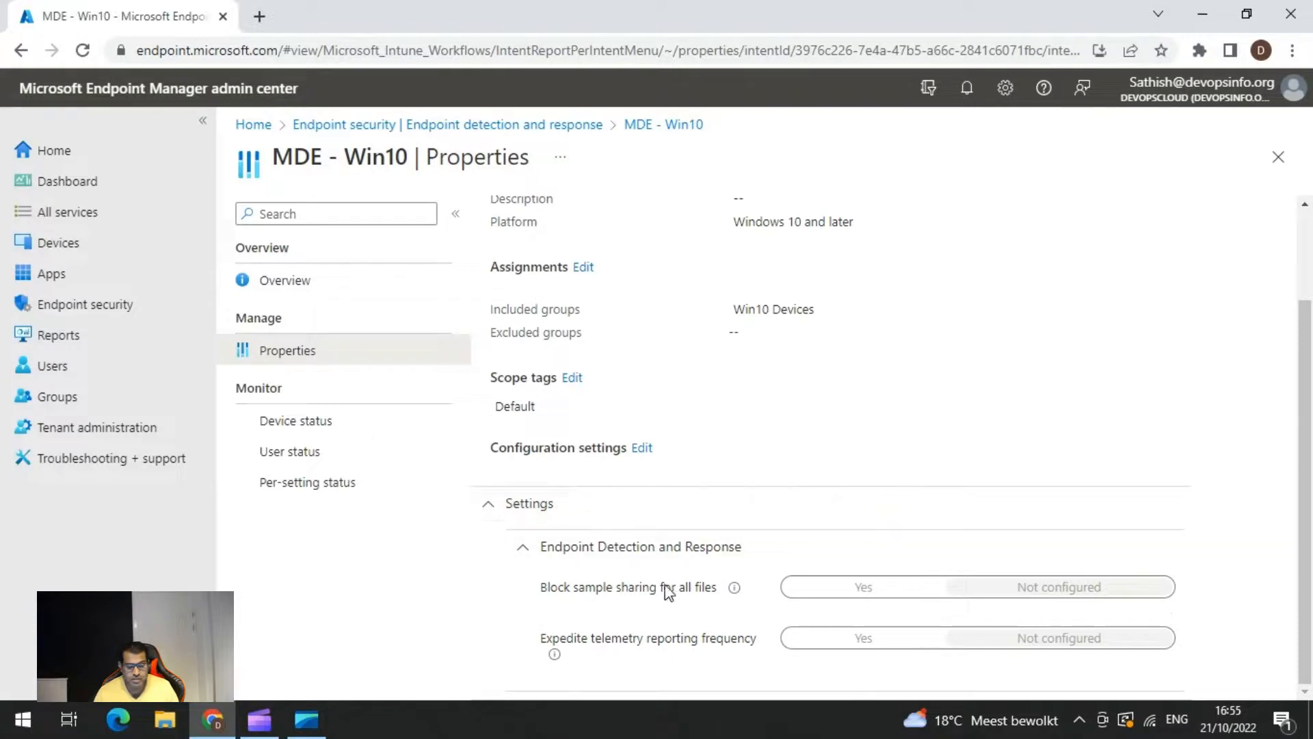